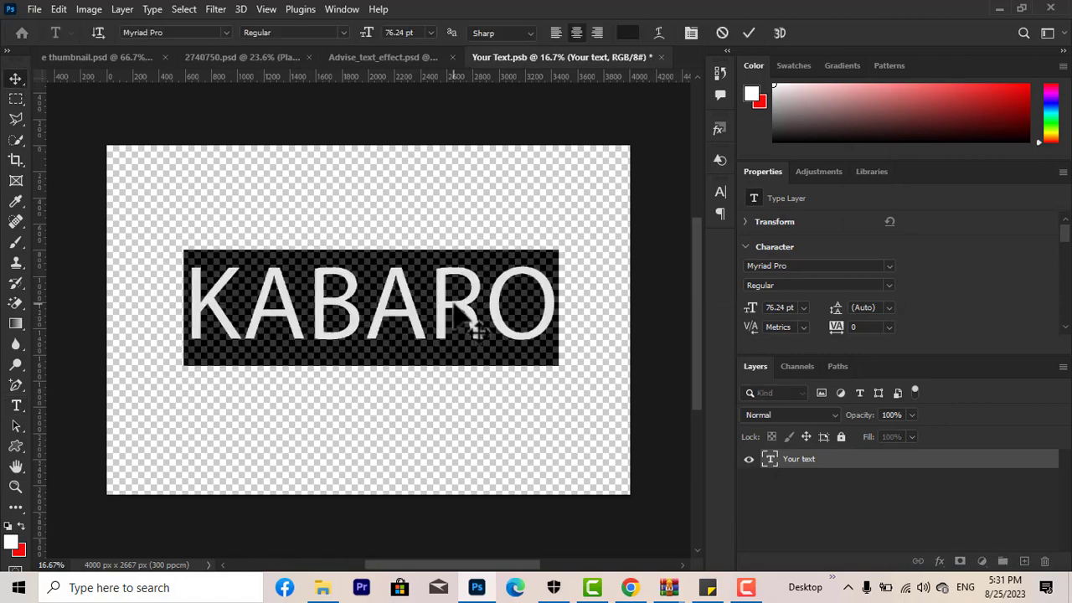
Set the smart object's text font to Bell MT, then save and close Your Text.psb.
click(226, 32)
click(360, 430)
click(661, 57)
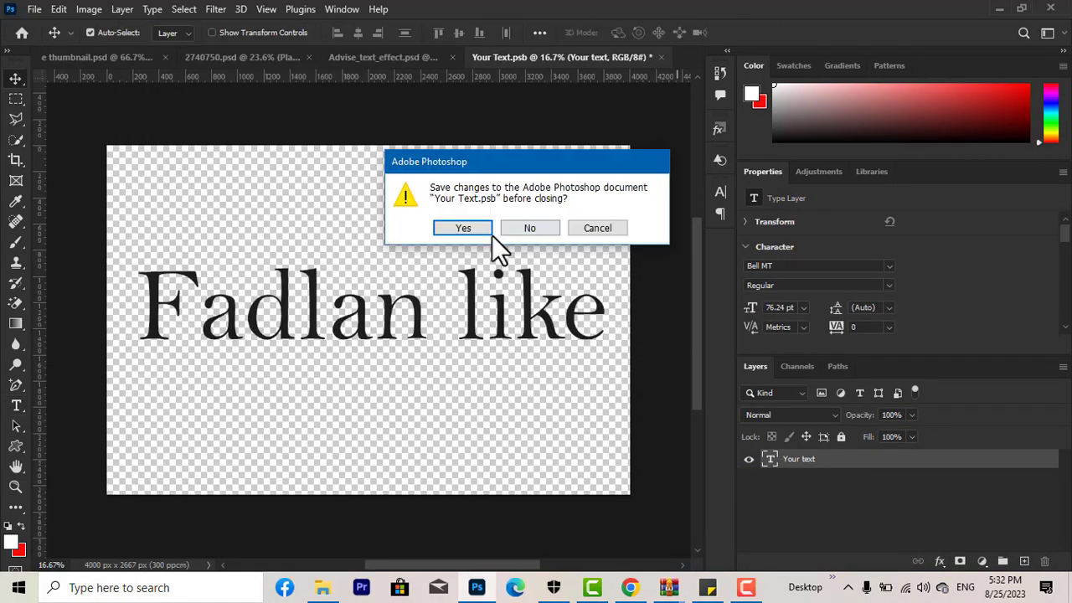
click(491, 233)
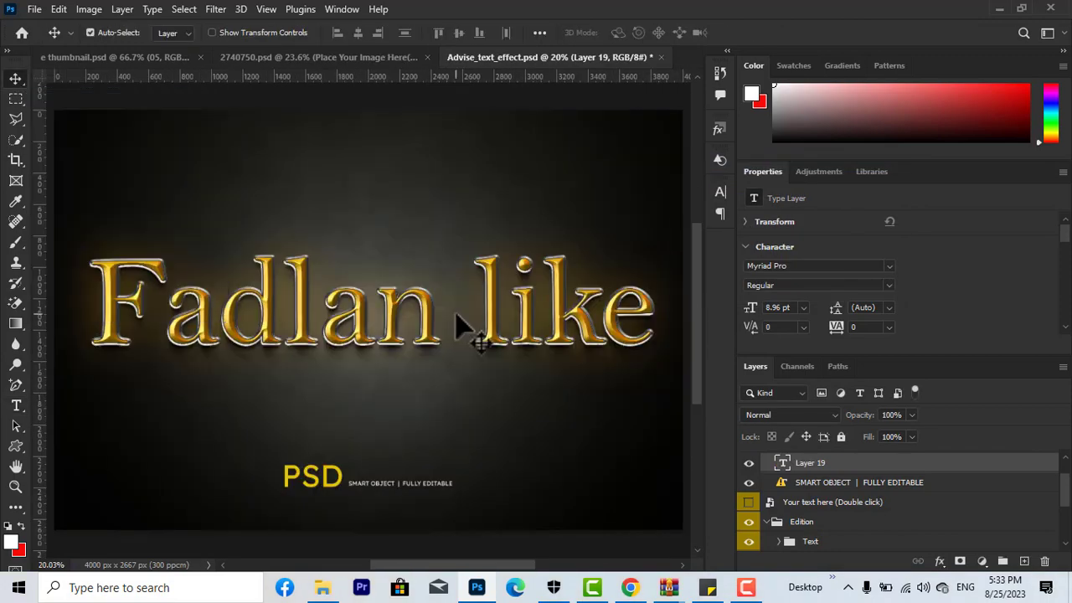
Open the "Your text here" smart object and change the font of its KABARO text to Impact.
click(833, 502)
double_click(769, 501)
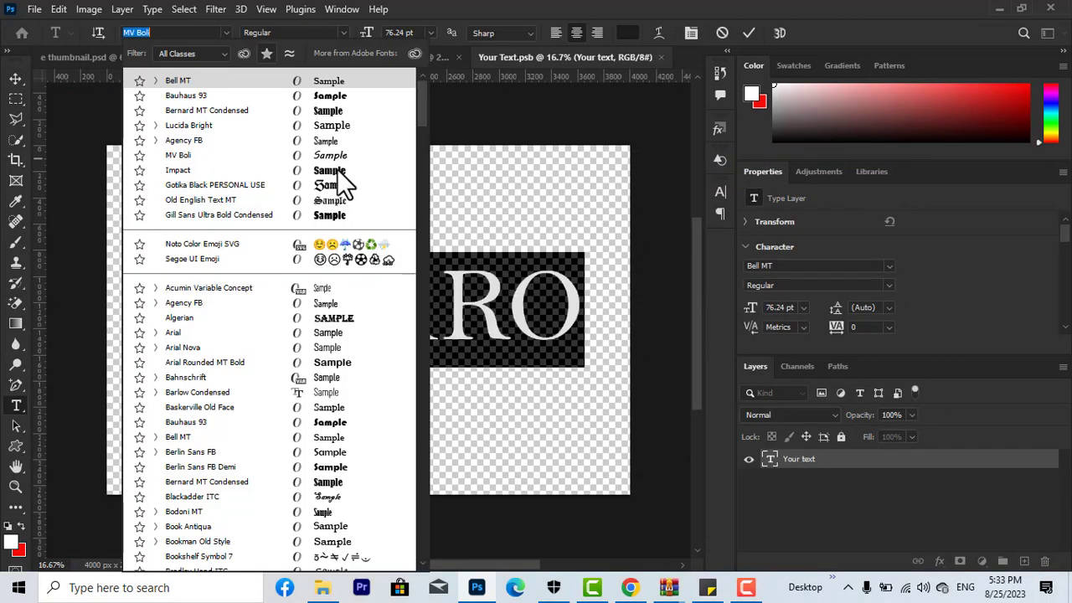
click(337, 170)
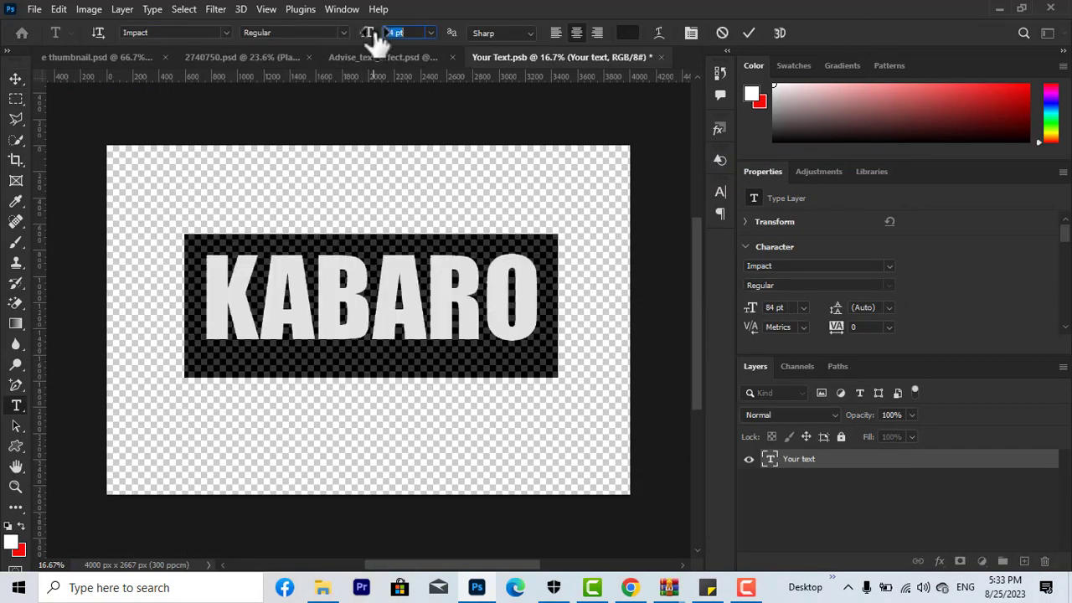
click(16, 77)
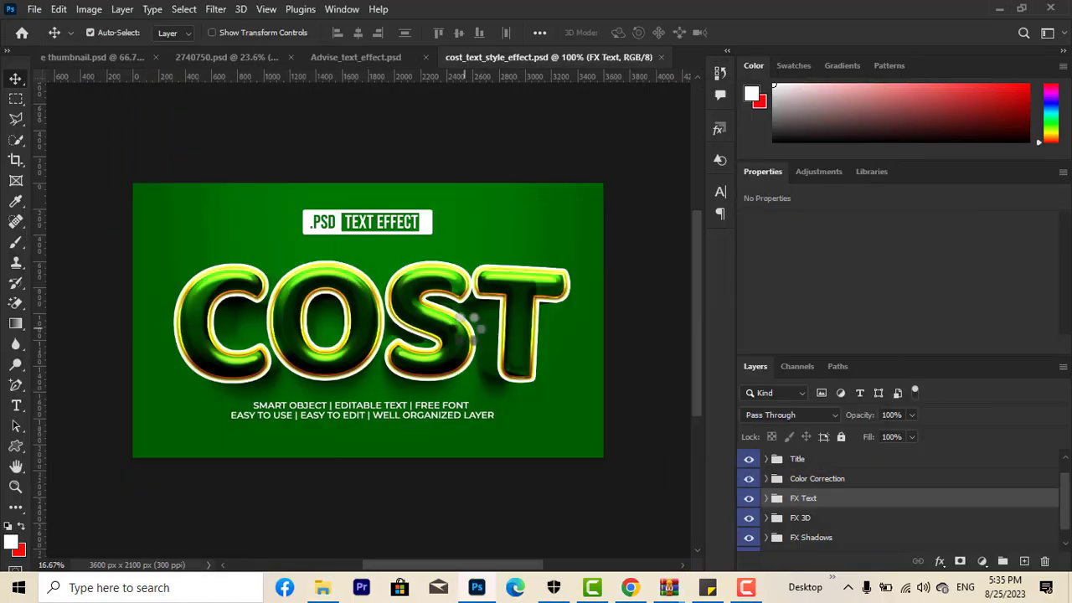
Open the COST text smart object, replace its text with SOMALIA in Bernard MT Condensed, and save and close it.
click(785, 513)
double_click(785, 512)
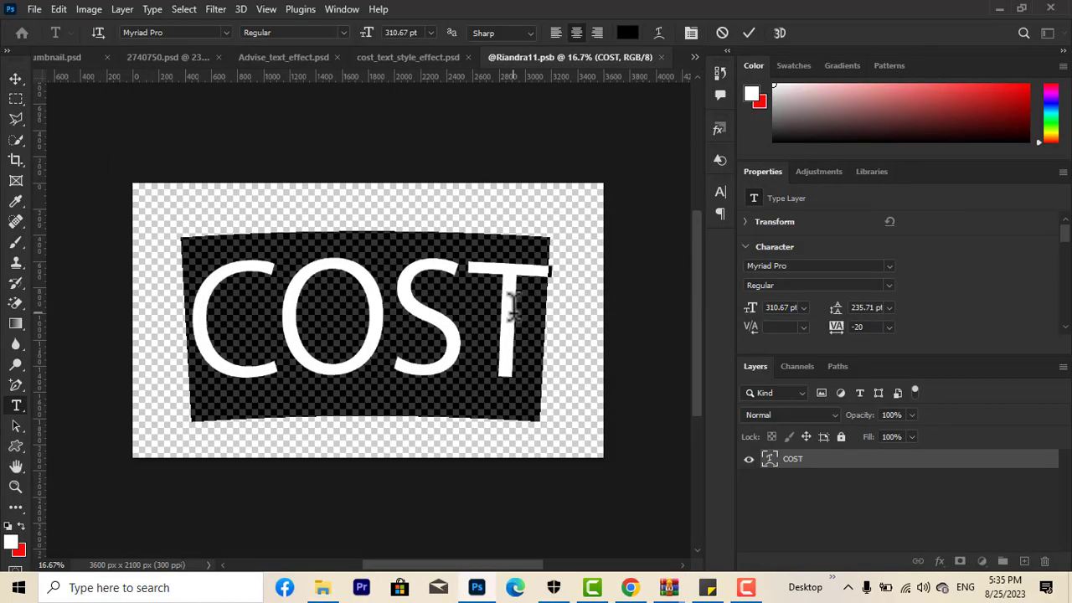
key(ctrl+s)
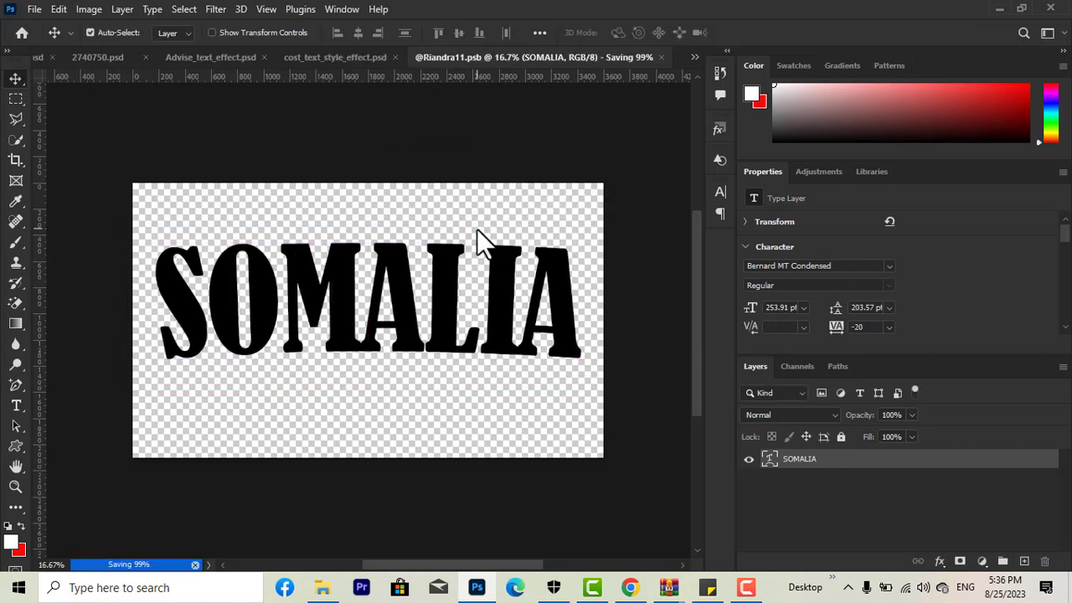
key(ctrl+w)
Remove the lower caption and the .PSD TEXT EFFECT badge from the design, and select the Color Fill 1 background layer.
click(566, 431)
drag(377, 219, 373, 220)
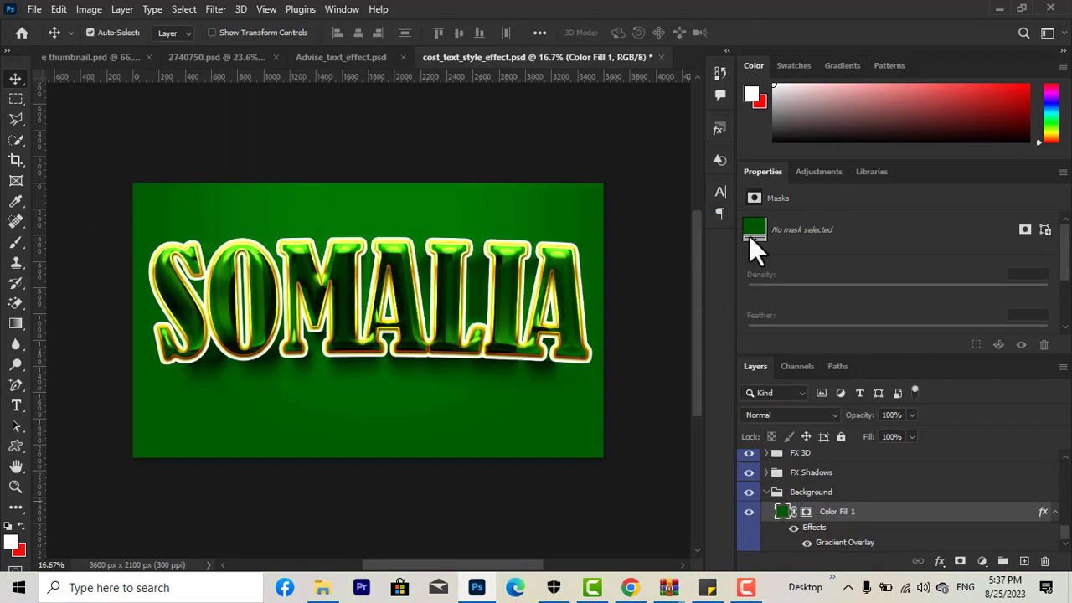
click(802, 512)
key(ctrl+alt+r)
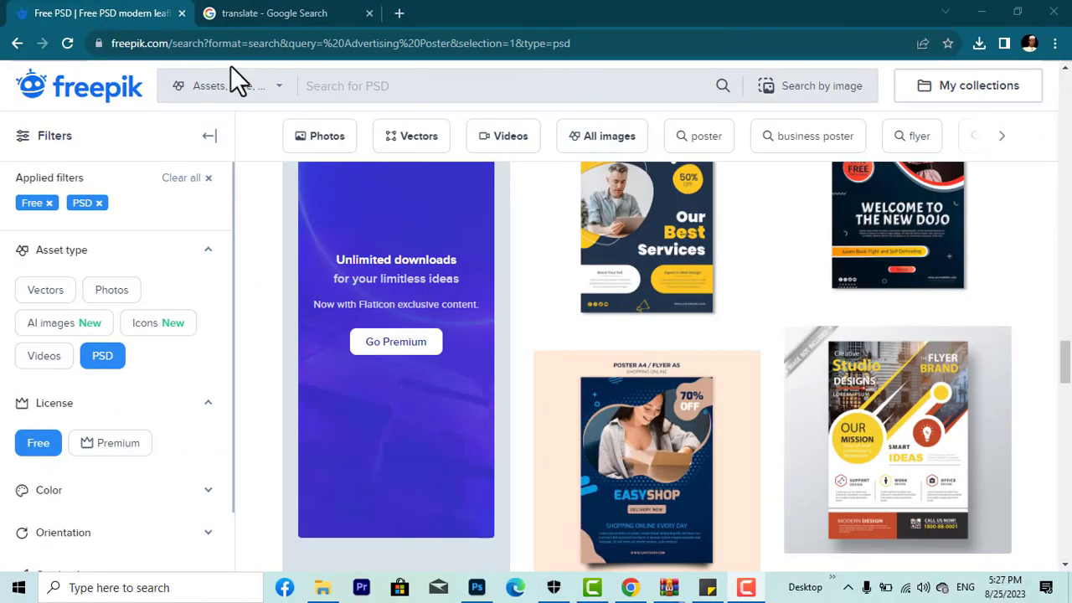
Switch to Freepik in Chrome, search the free PSD files for "font", and browse the results.
click(269, 79)
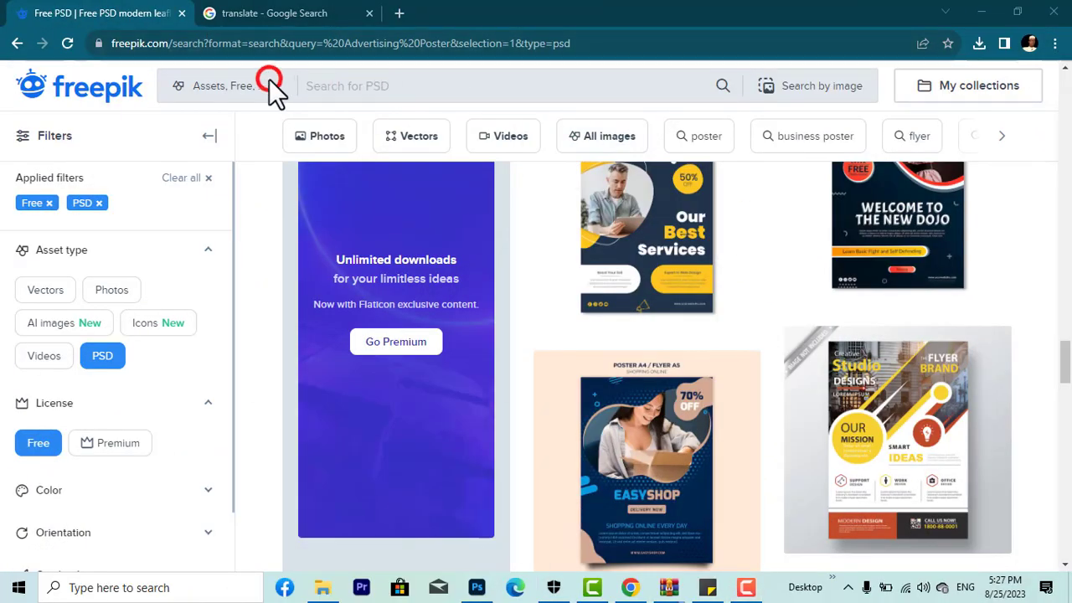
click(399, 86)
text(font)
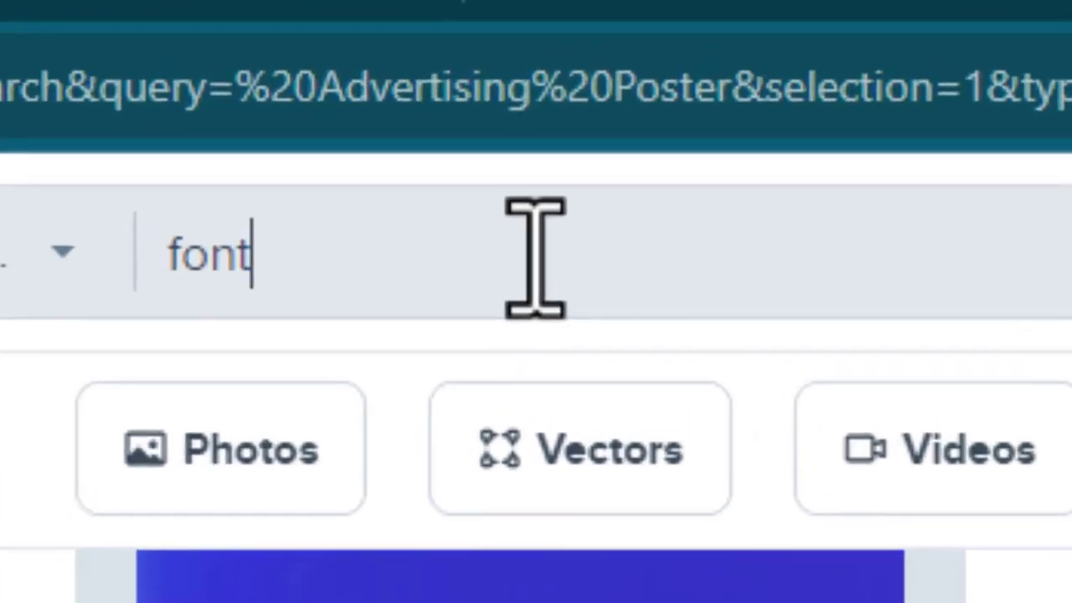
key(Return)
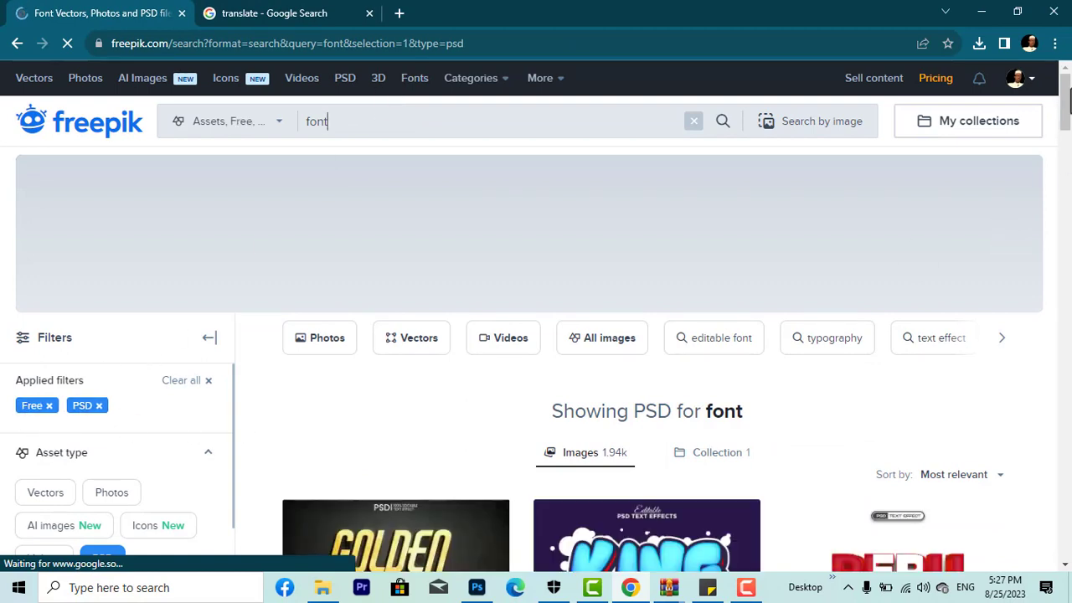
drag(1068, 89, 1020, 440)
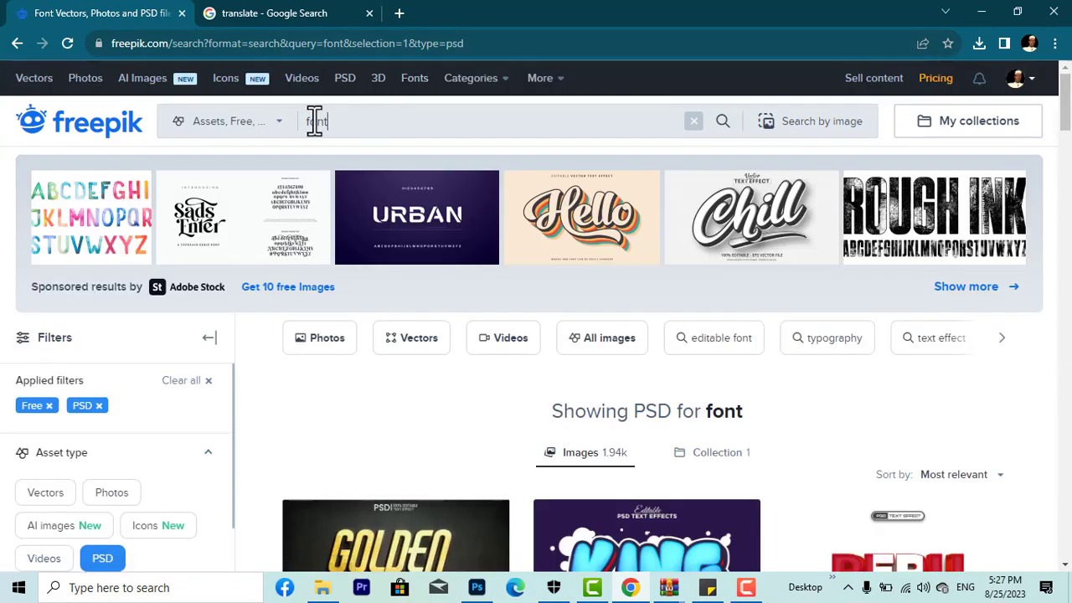
Search for "gold font" and open the ADVISE text effect.
click(303, 121)
text(gold)
key(Return)
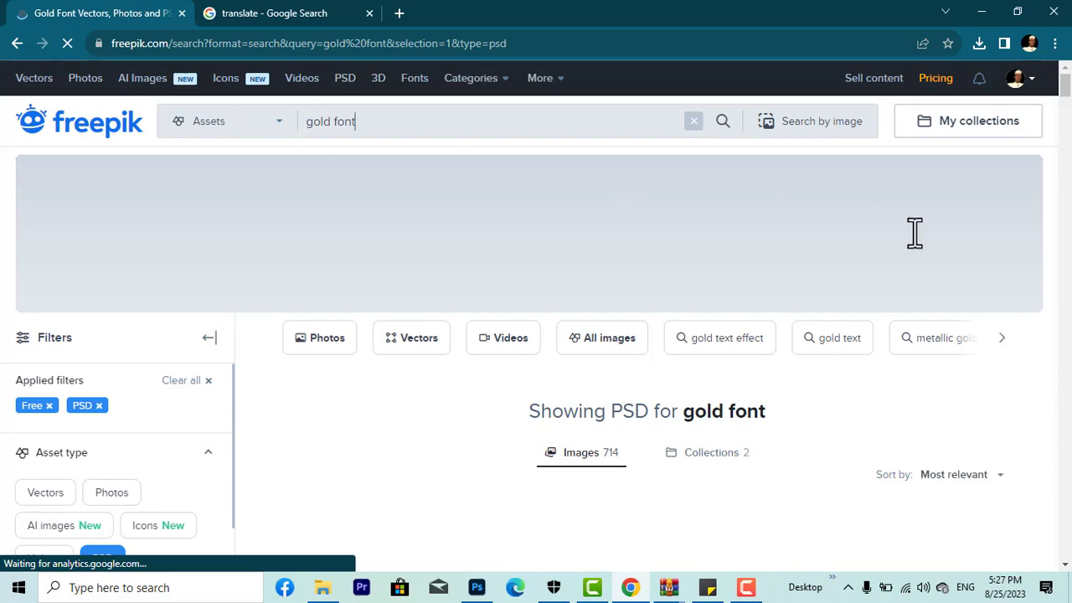
drag(1066, 95, 1061, 157)
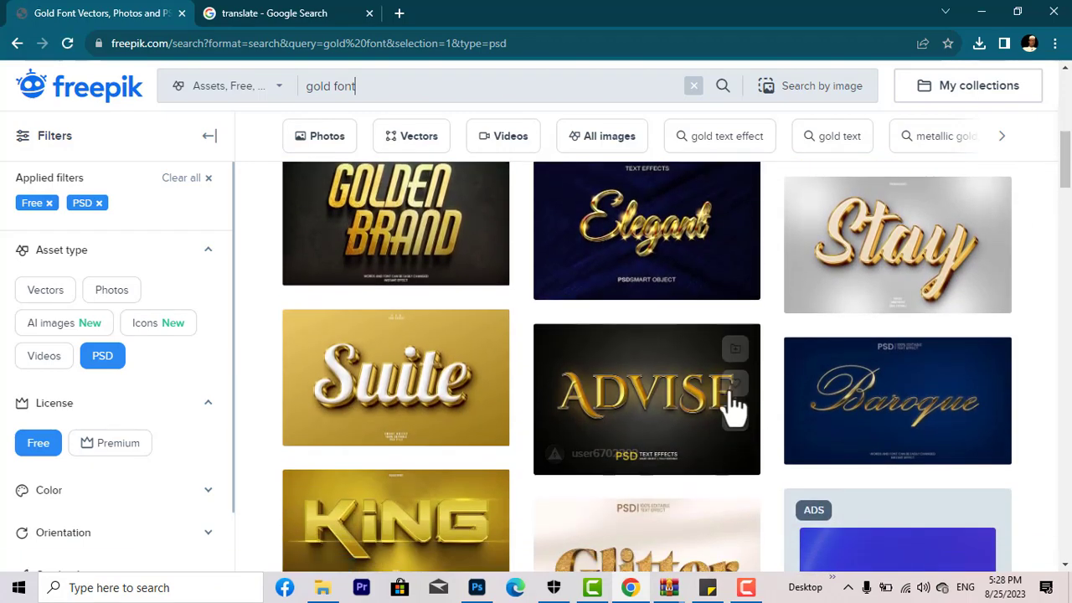
click(649, 415)
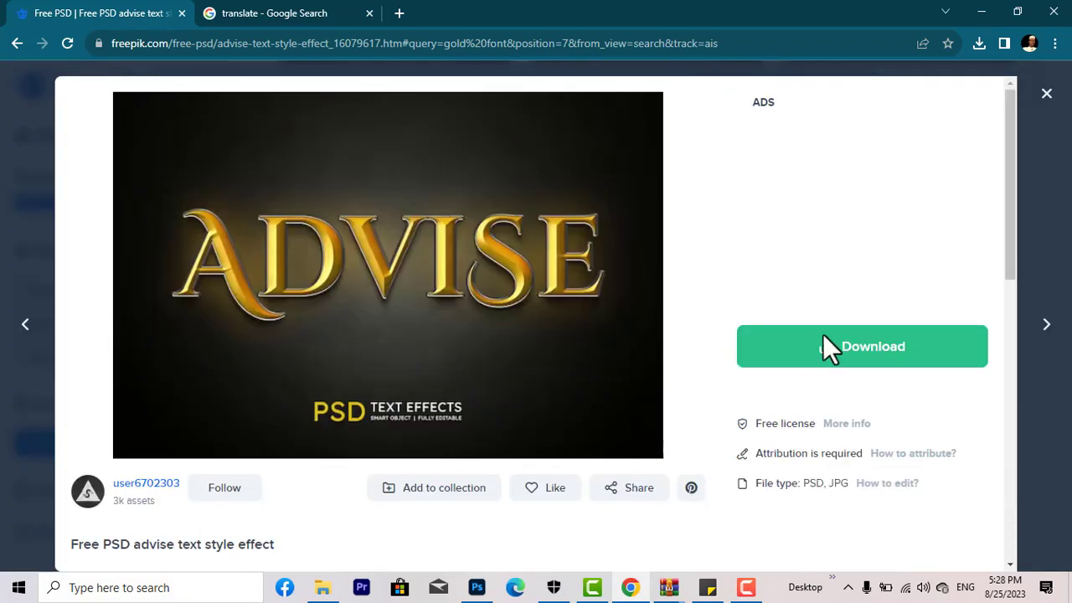
Download the advise text style effect with the free license and check its progress among the recent downloads.
click(847, 343)
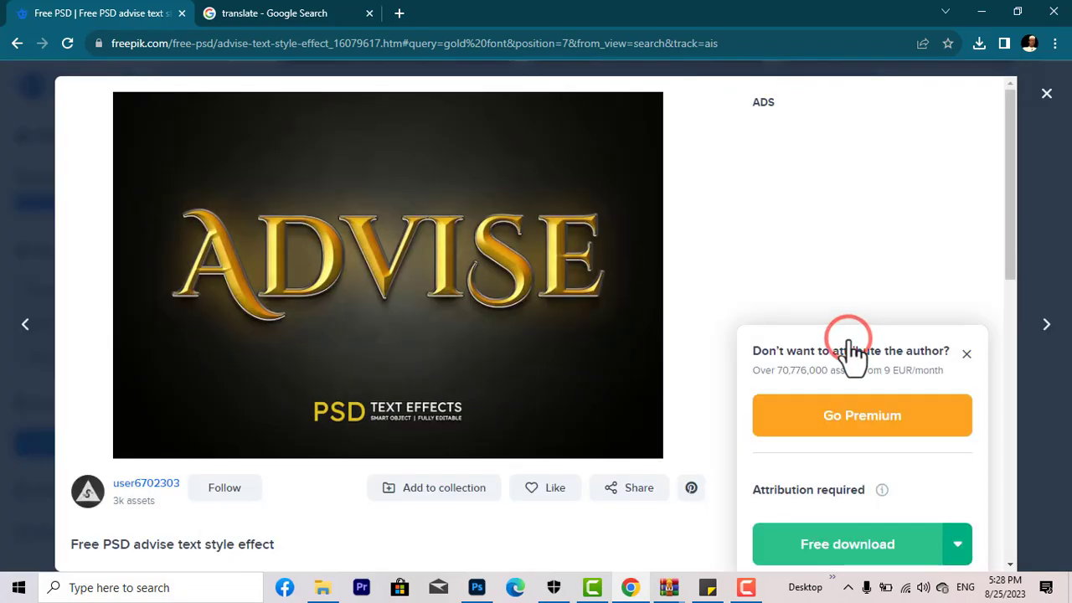
click(841, 536)
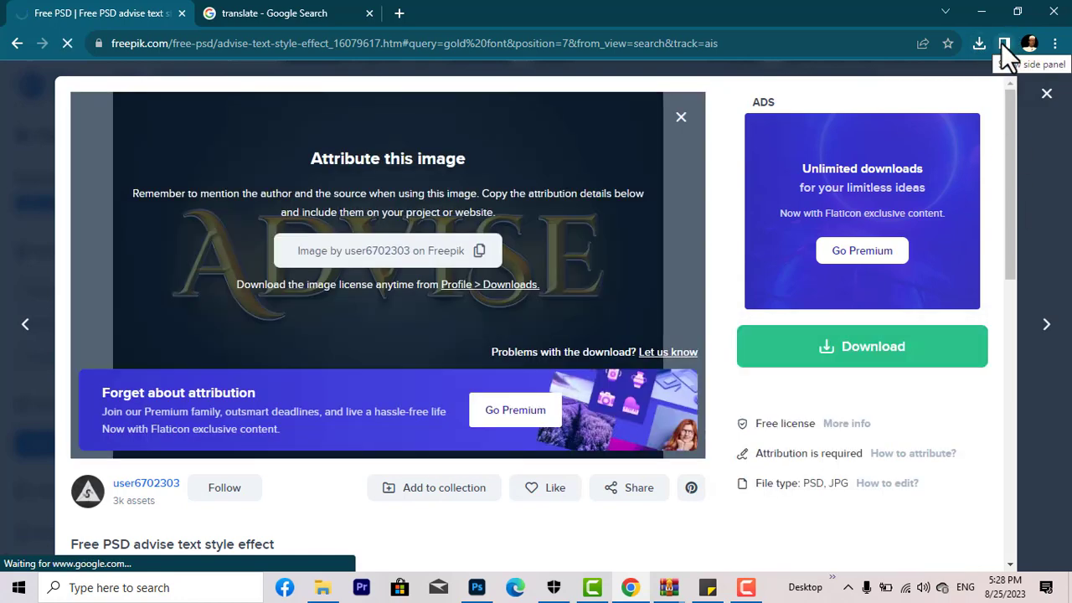
click(983, 43)
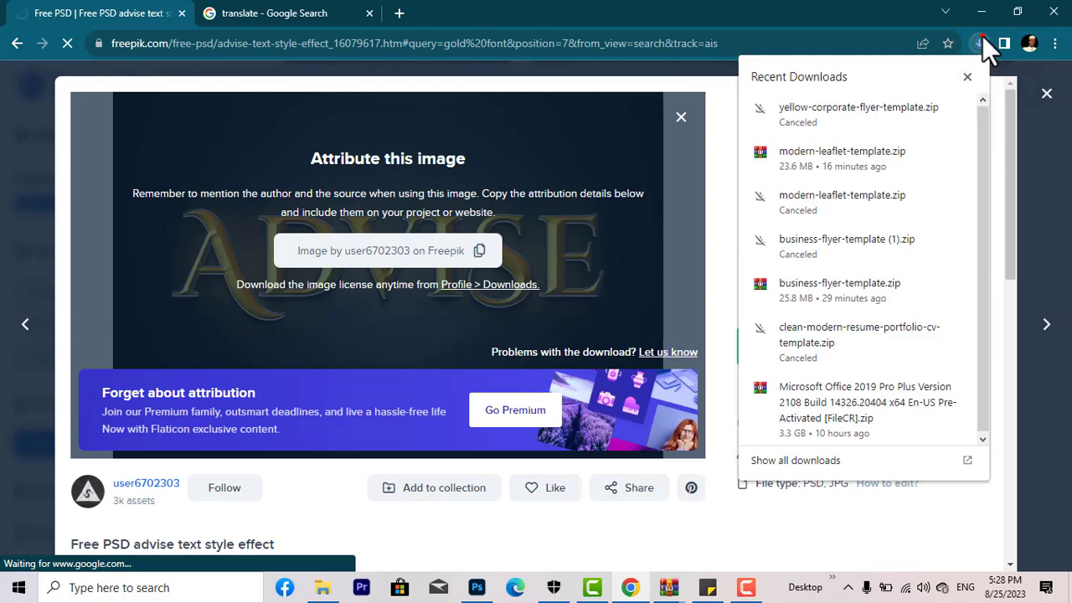
click(981, 39)
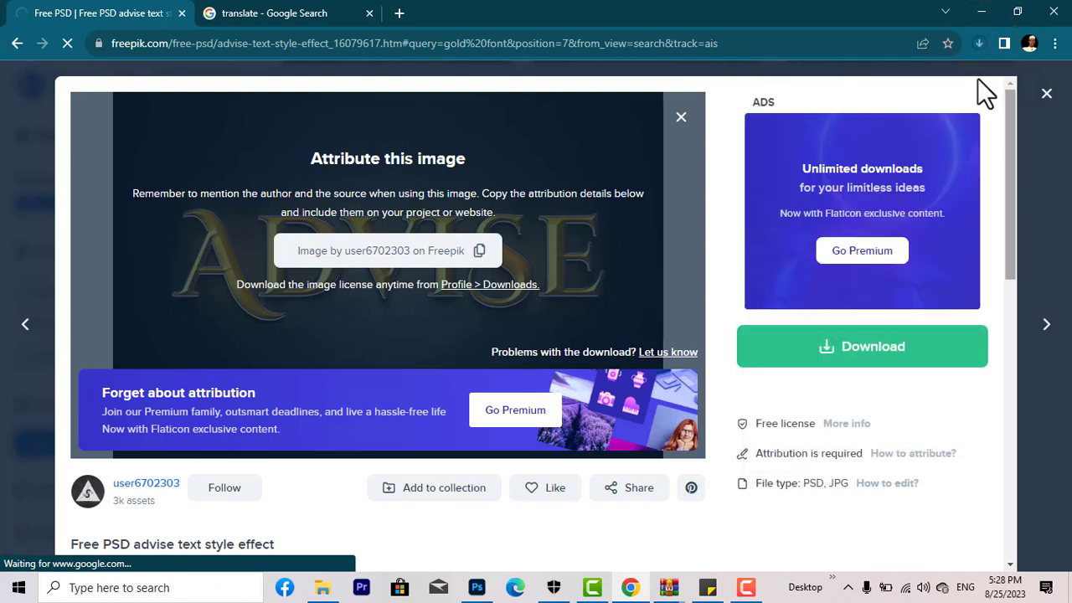
click(982, 44)
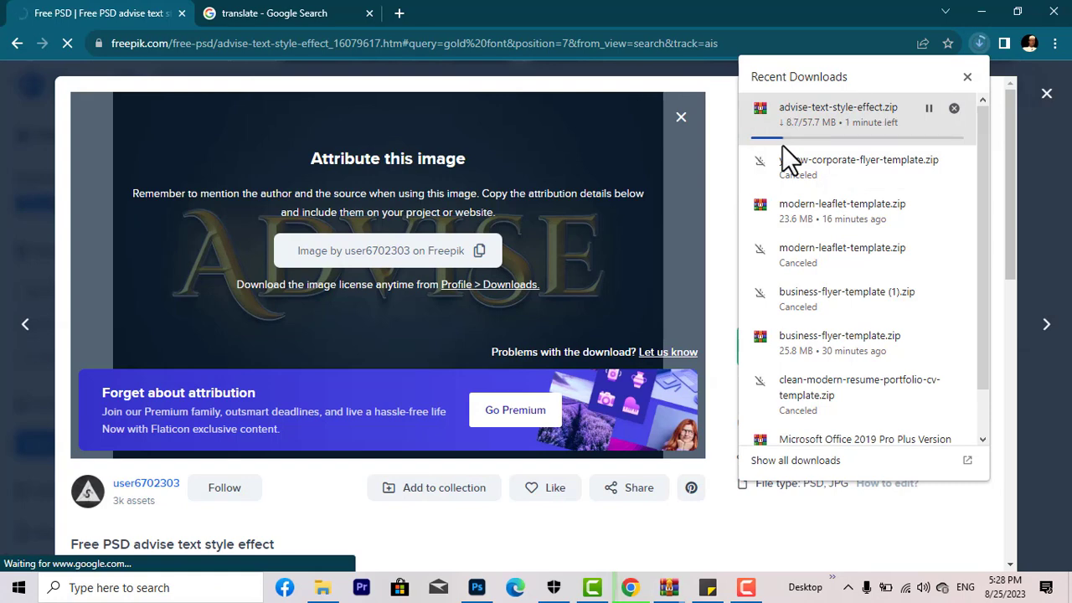
Close the ADVISE preview and browse more gold font results, choosing to wait for the unresponsive page.
click(1046, 93)
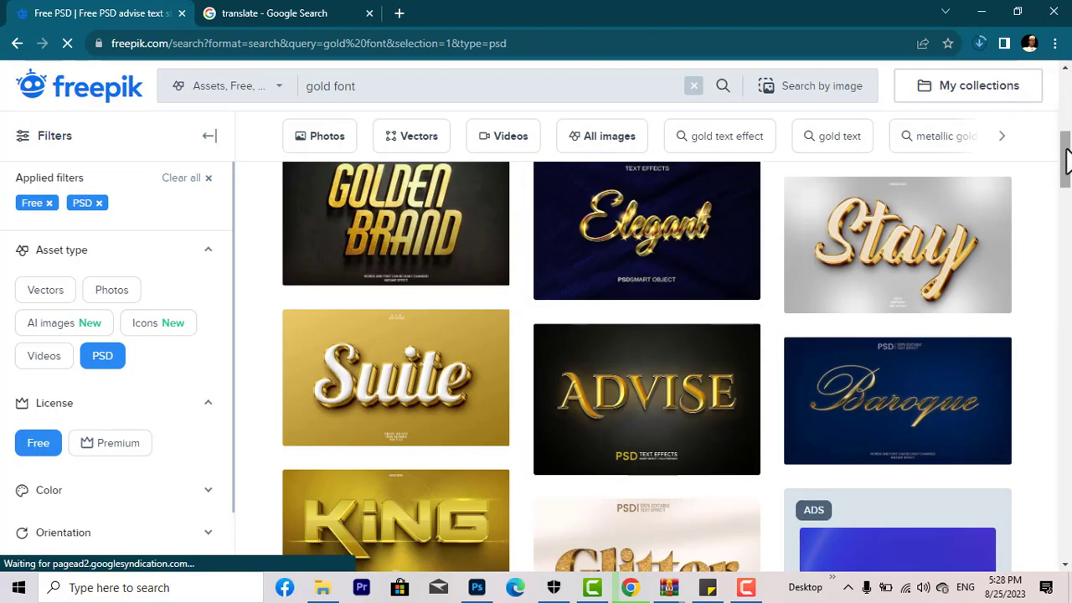
drag(1065, 163, 1063, 168)
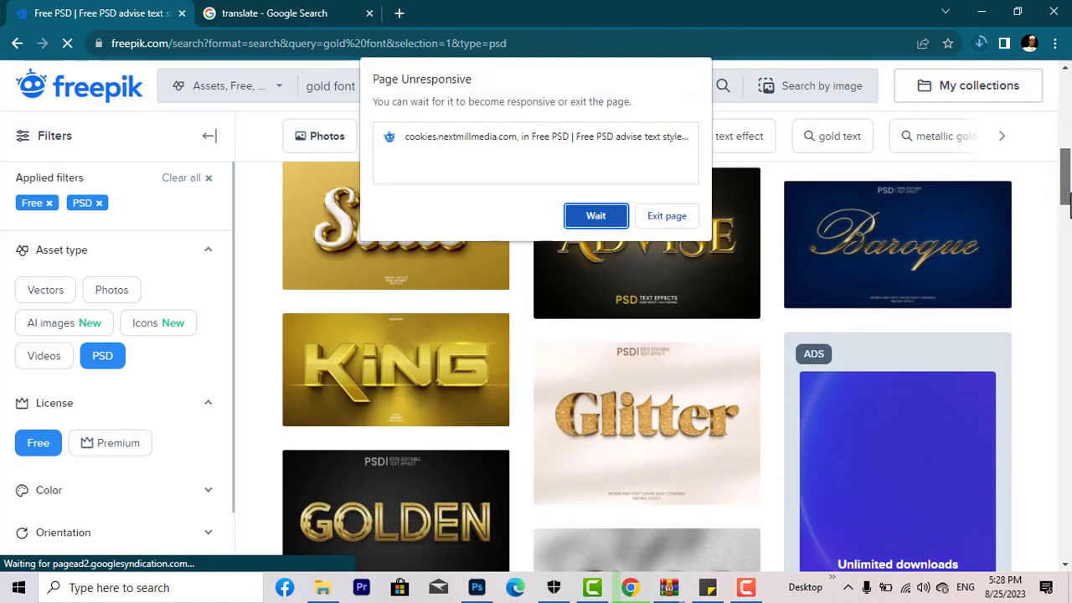
click(584, 220)
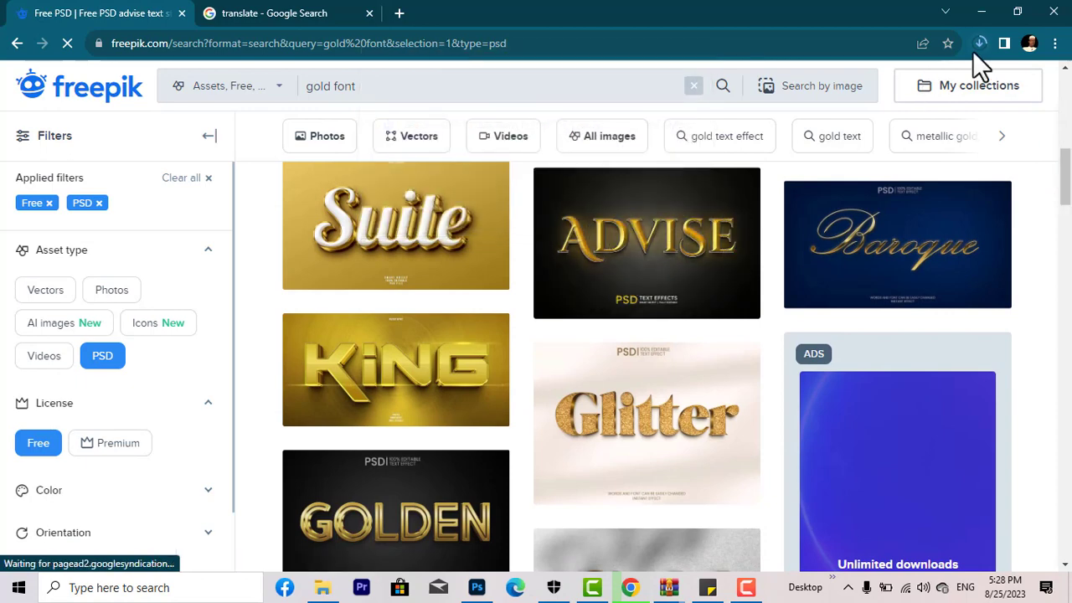
click(976, 44)
click(976, 47)
drag(1064, 180, 1057, 359)
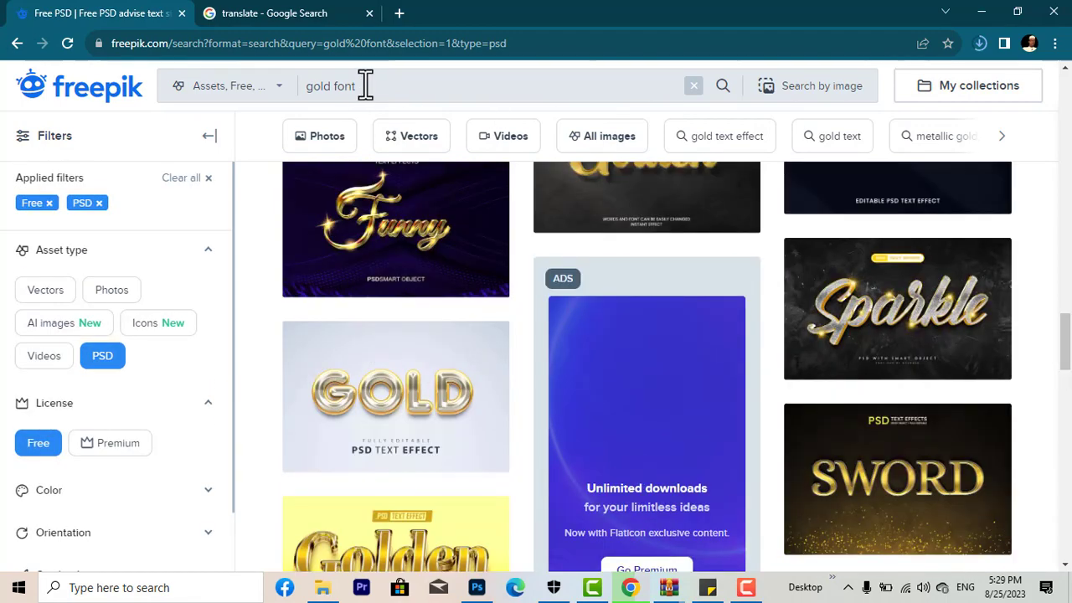
Search for "certvicate font" and look through the top results.
drag(327, 86, 287, 99)
text(certvicate)
key(Return)
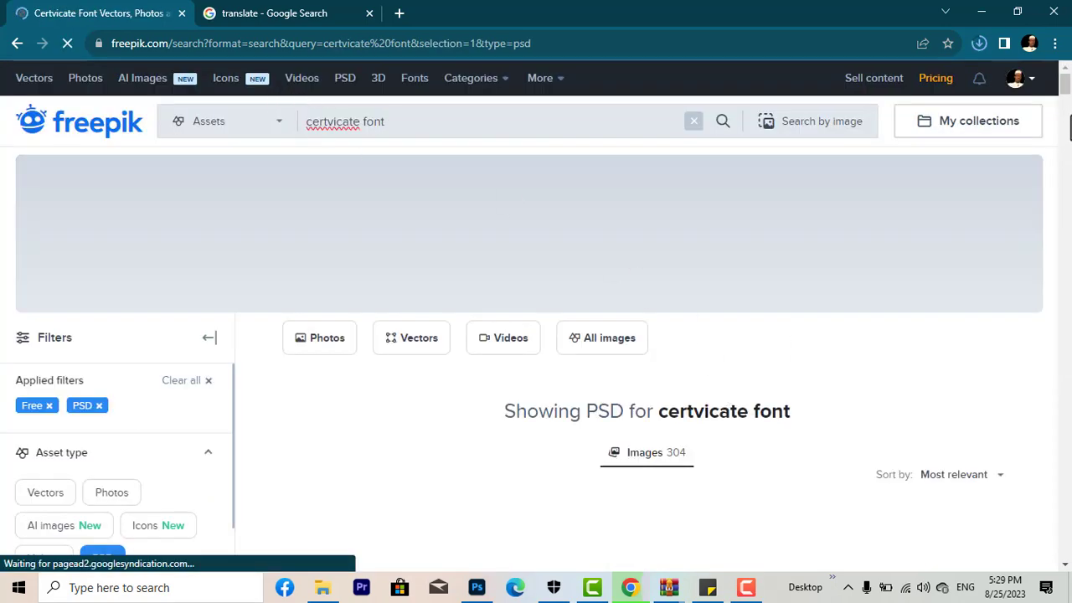
drag(1067, 96, 1065, 117)
click(1065, 106)
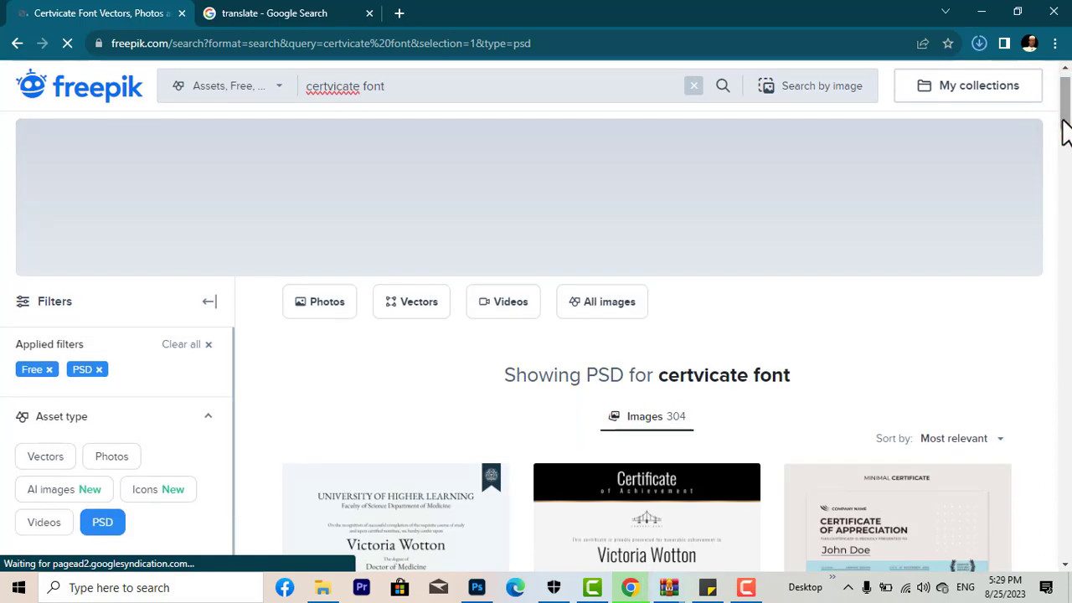
drag(1065, 125, 1057, 96)
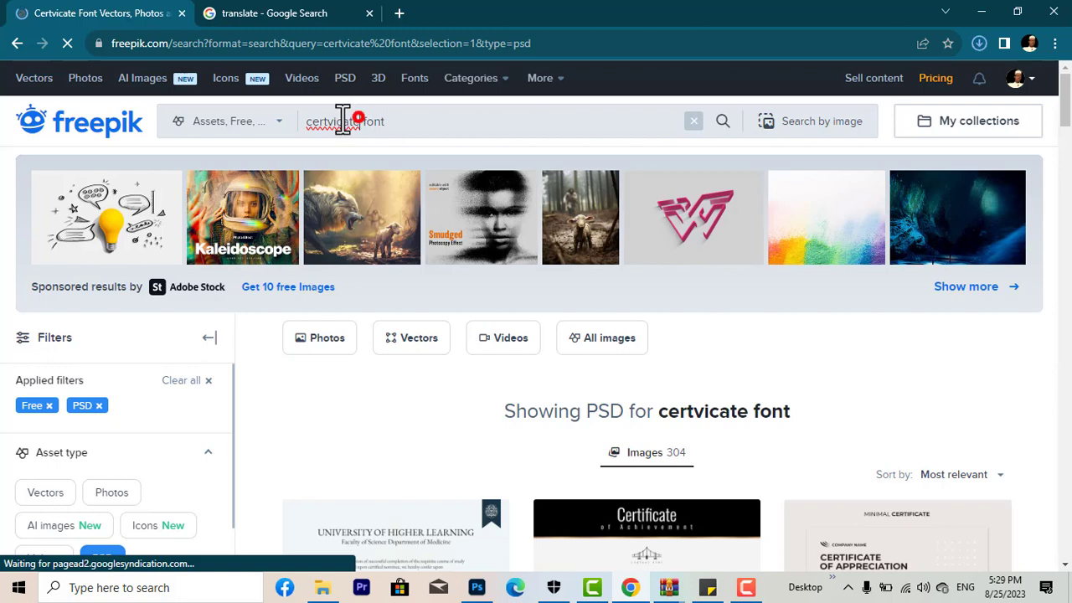
Change the search to "green font" and open the COST text effect.
drag(358, 121, 300, 122)
text(green)
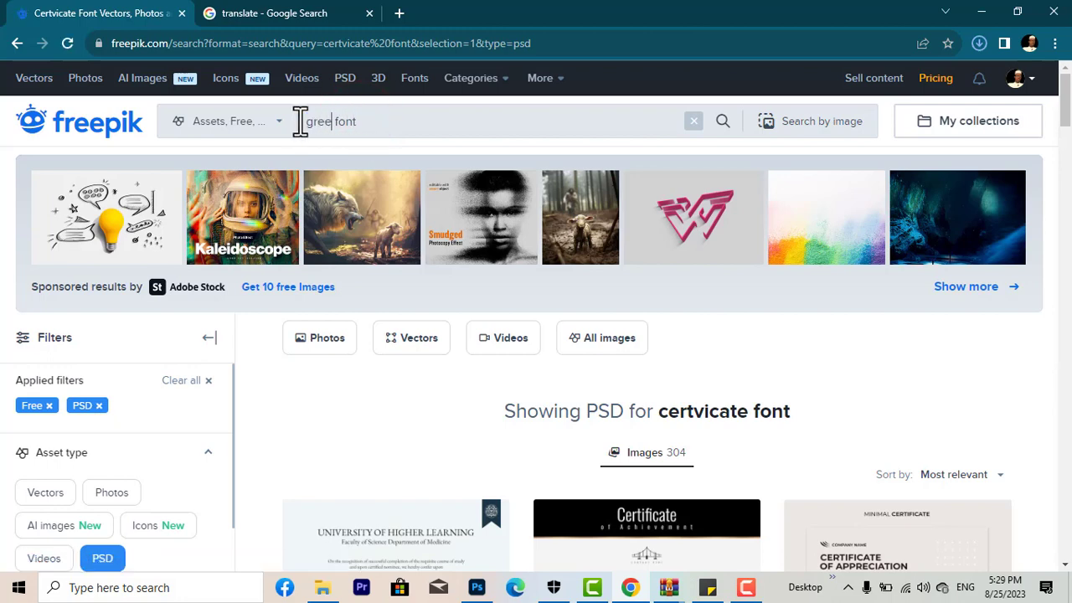
key(Return)
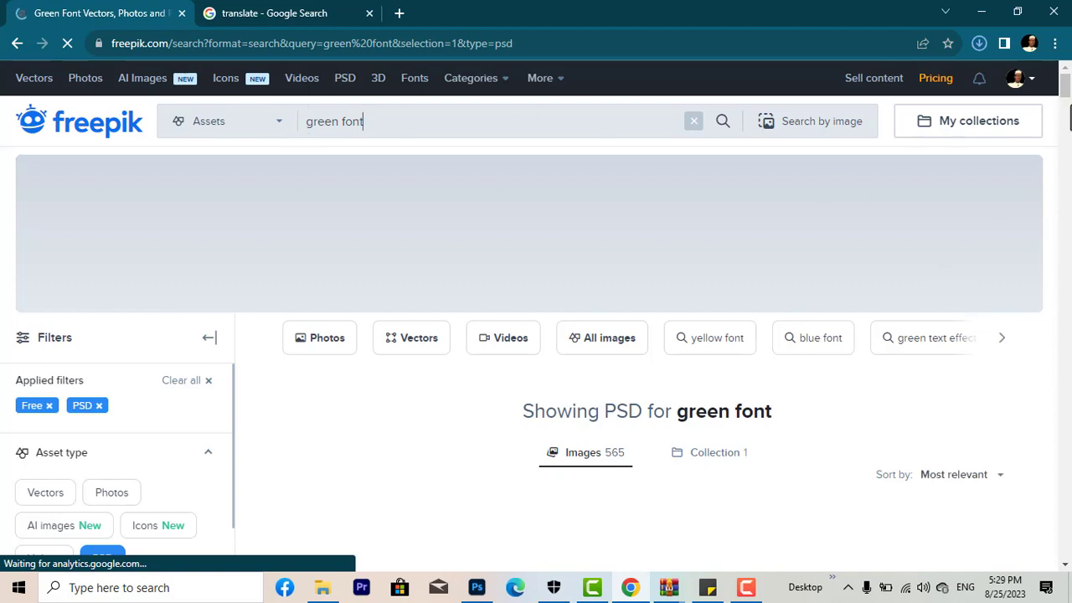
drag(1069, 87, 1059, 232)
click(969, 323)
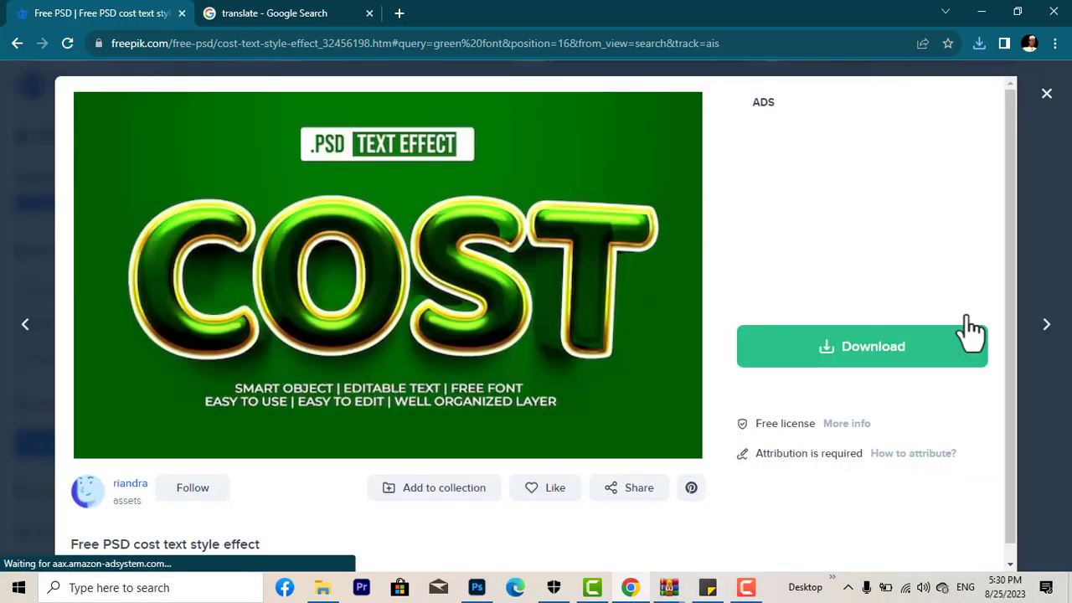
Download the cost text style effect with the free license and check it in the recent downloads.
click(858, 353)
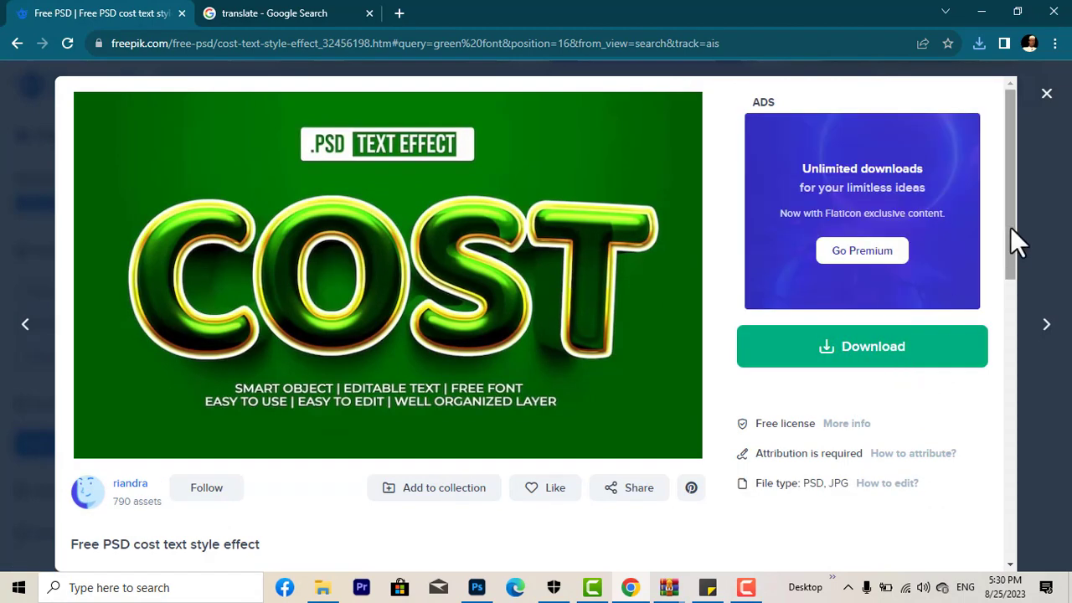
drag(1010, 234, 1010, 266)
click(875, 301)
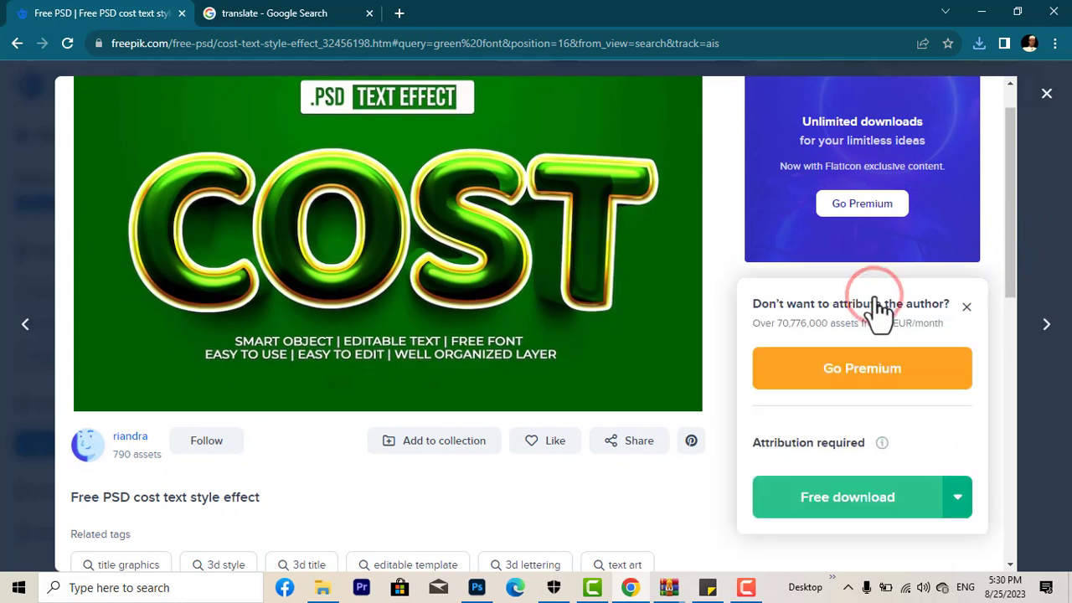
click(882, 498)
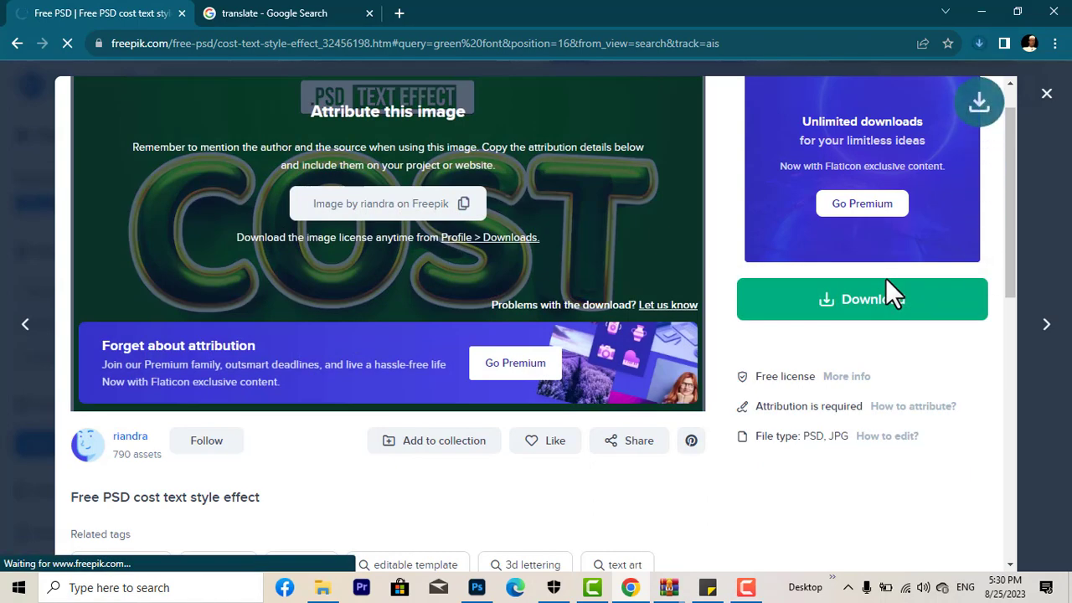
click(978, 44)
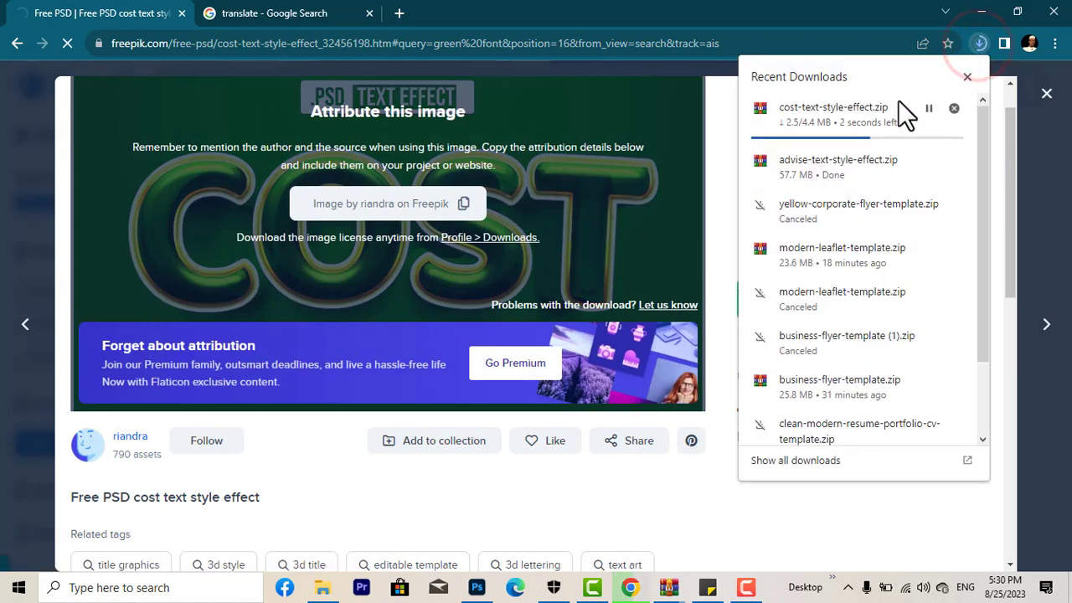
Open the downloaded advise-text-style-effect archive, dismiss the WinRAR notice and open its Advise_text_effect PSD in Photoshop.
click(928, 161)
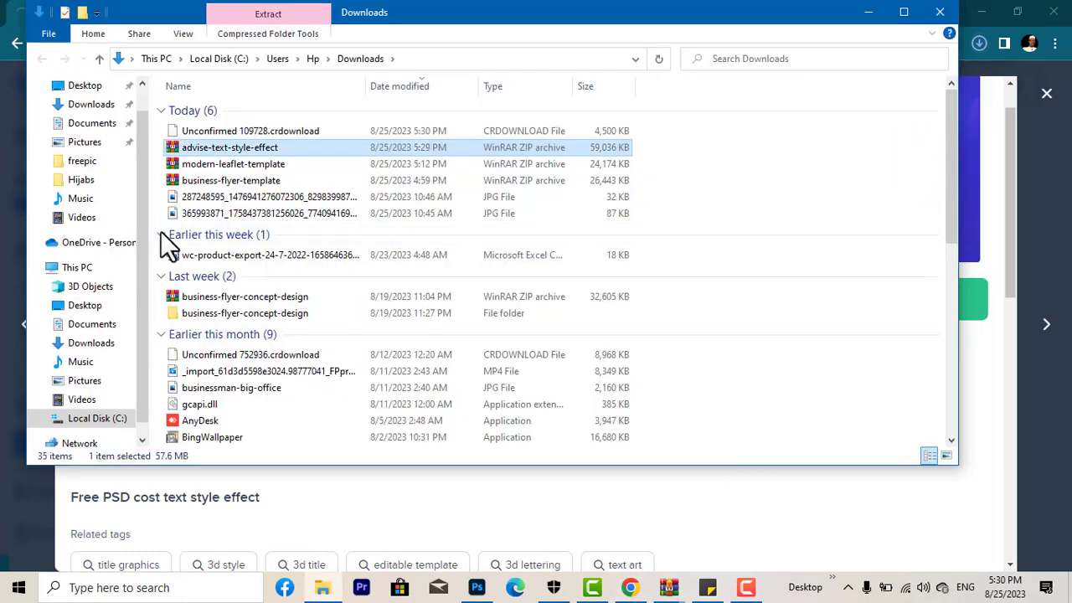
click(214, 147)
drag(214, 148, 226, 163)
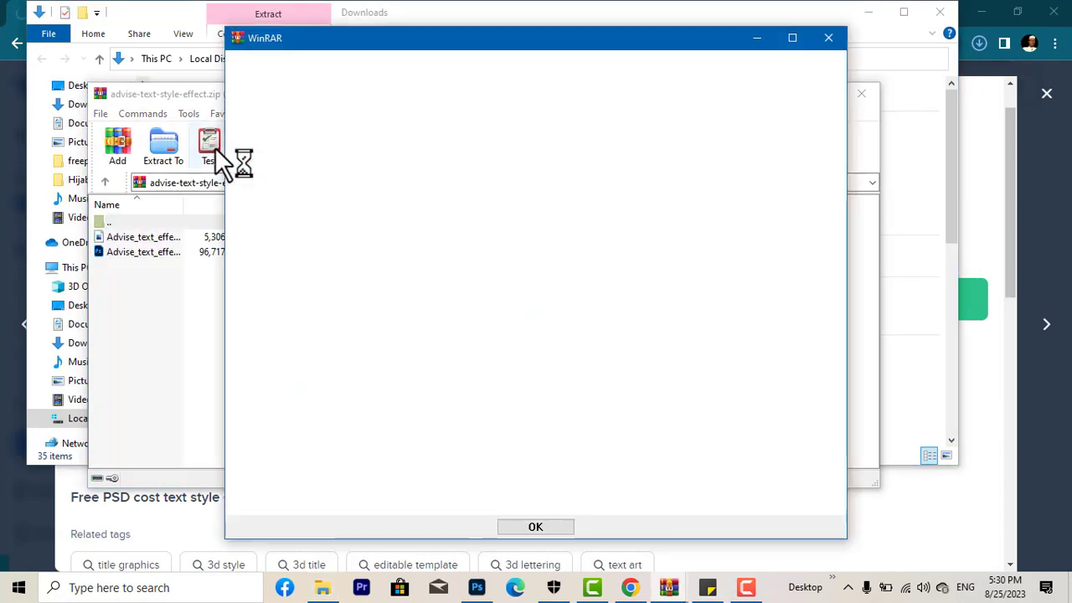
click(829, 42)
double_click(117, 254)
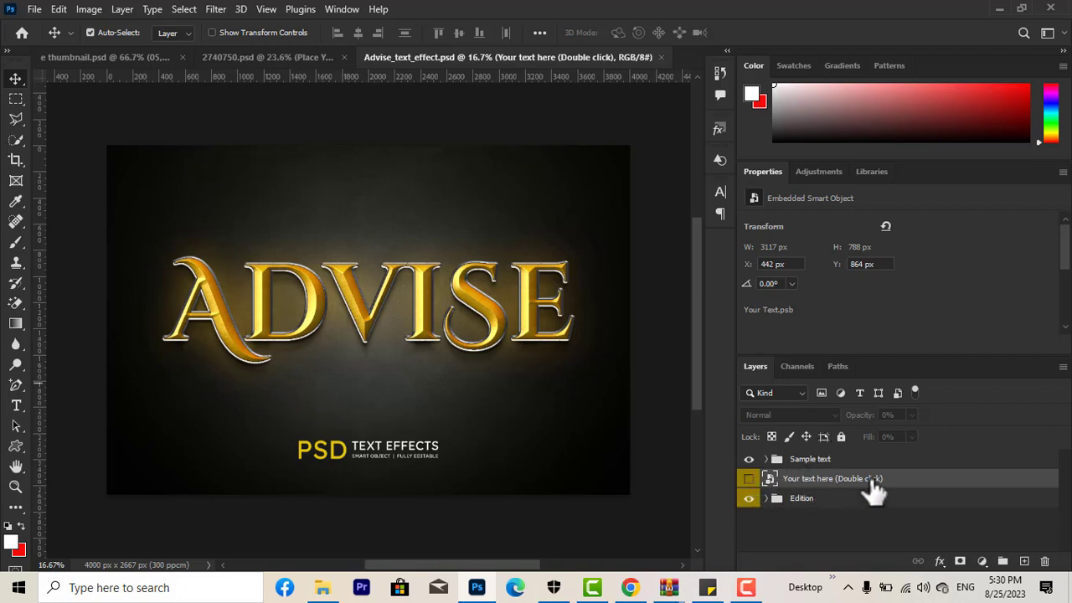
Hide and show the Edition group to check it, and open the contents of the "Your text here" smart object.
click(749, 499)
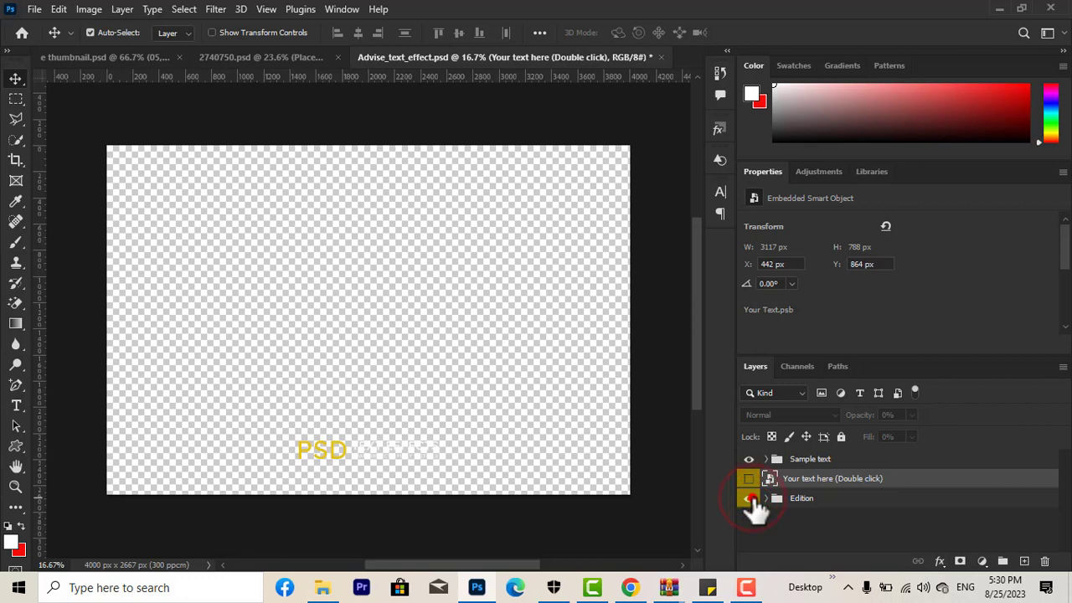
click(748, 499)
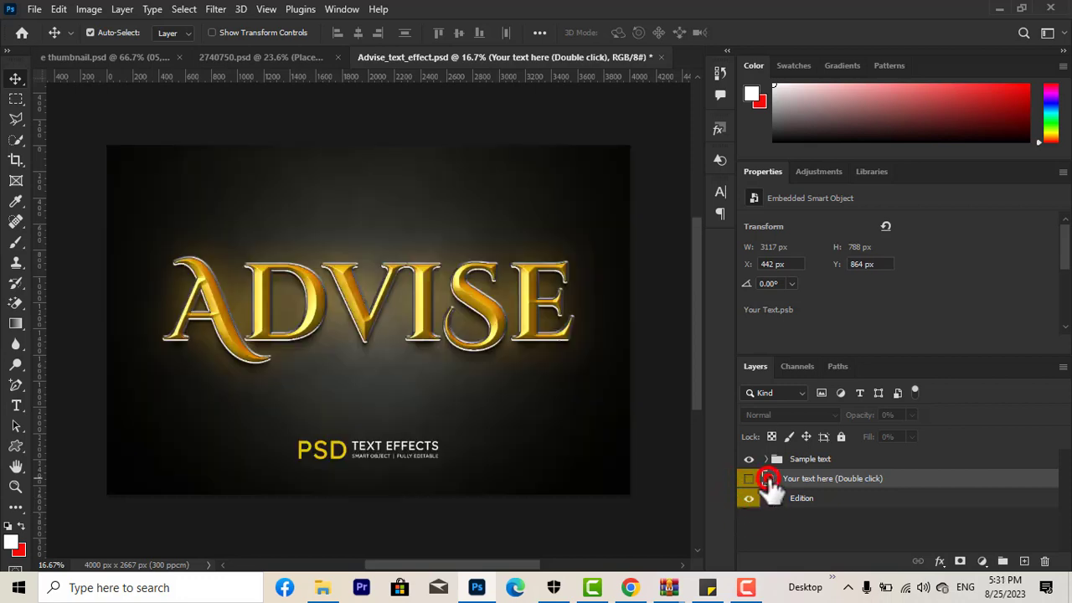
double_click(769, 478)
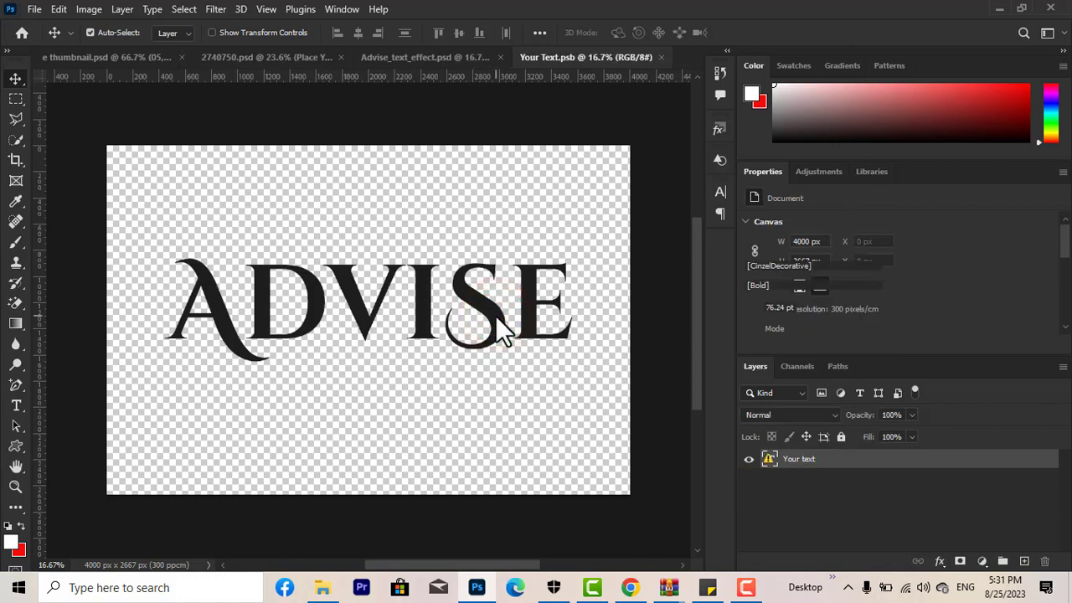
Replace the text layer's missing font with the default and change the wording to KABARO.
double_click(495, 315)
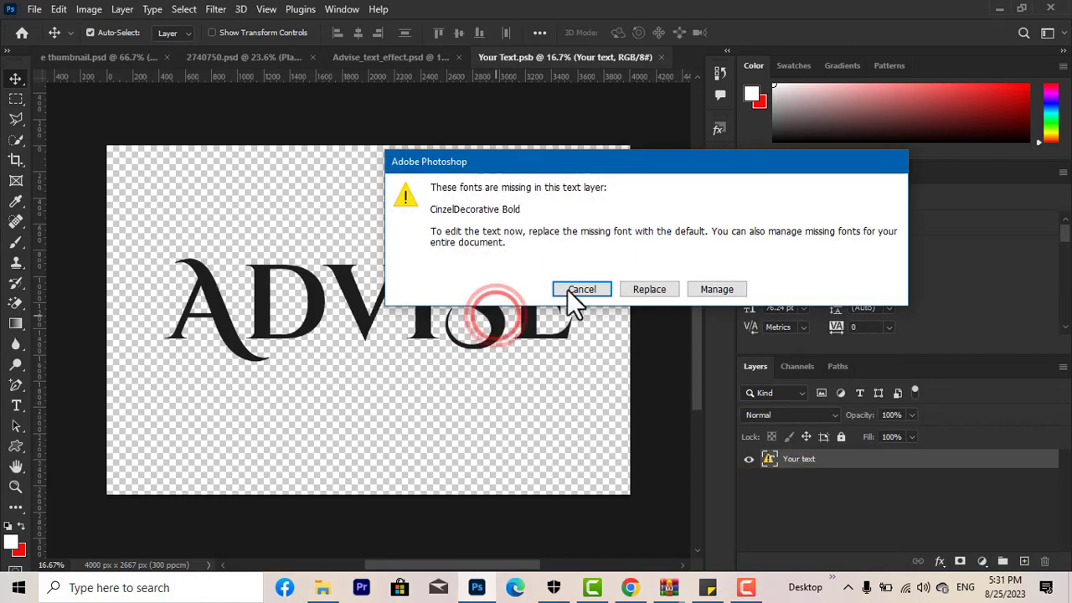
click(653, 289)
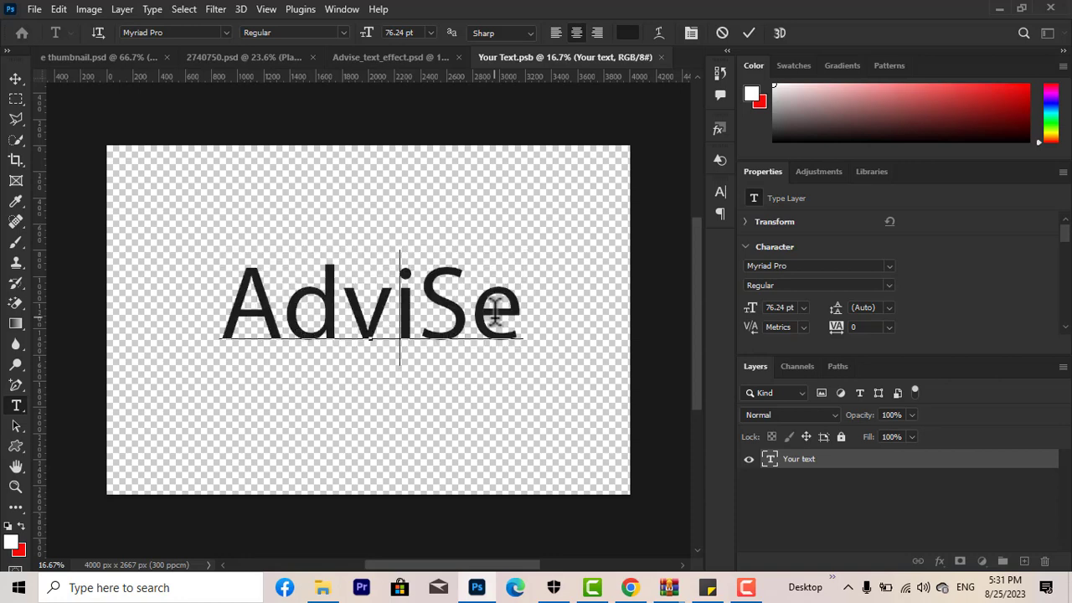
text(KAB)
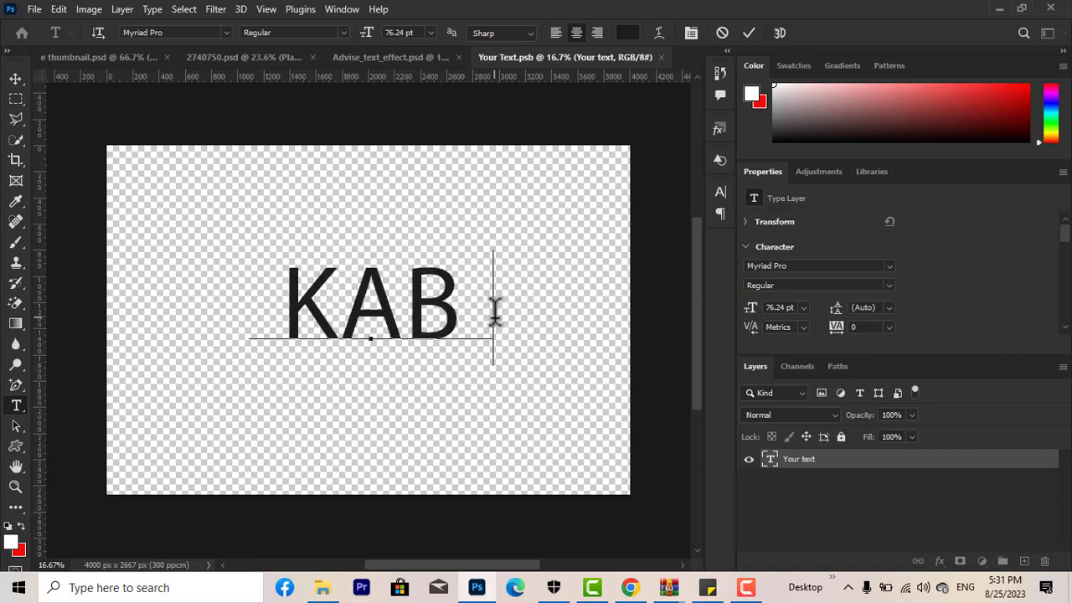
text(ARO)
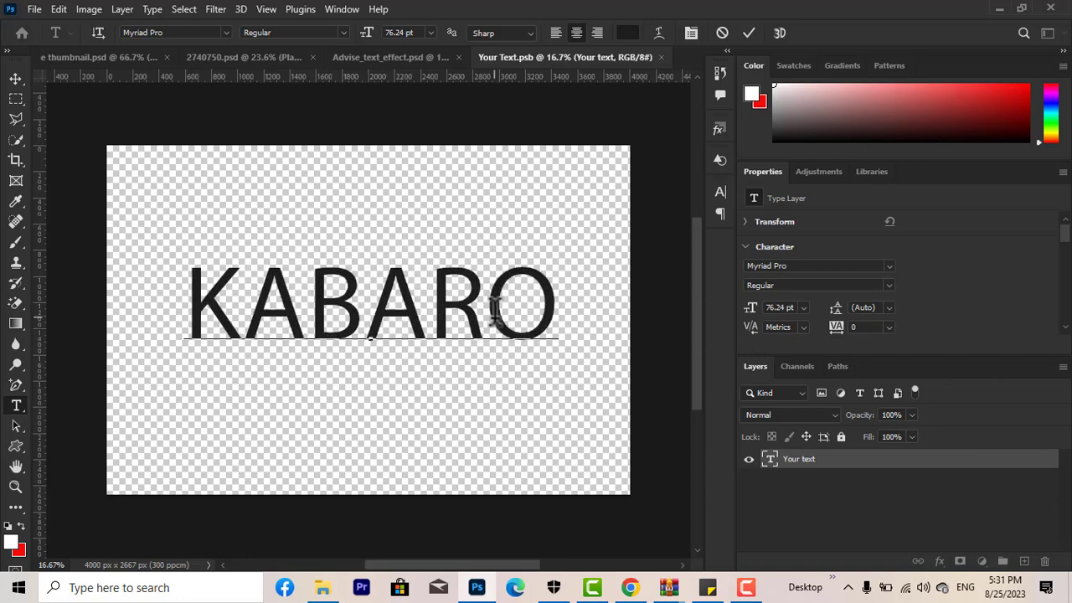
click(23, 74)
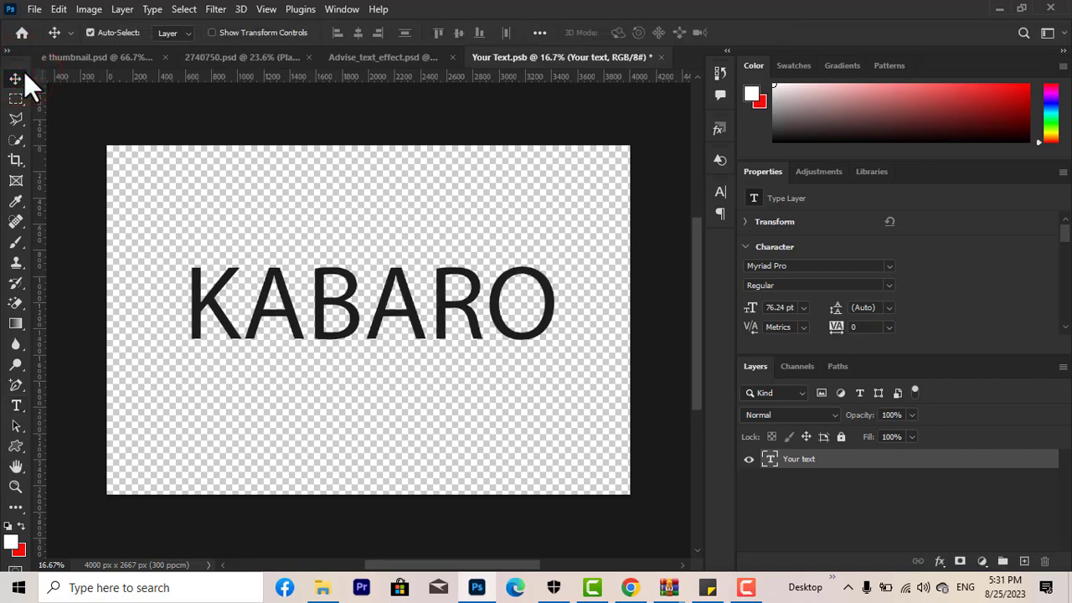
Set the KABARO text's font to Bernard MT Condensed, and close the Your Text.psb document with its changes saved.
click(453, 304)
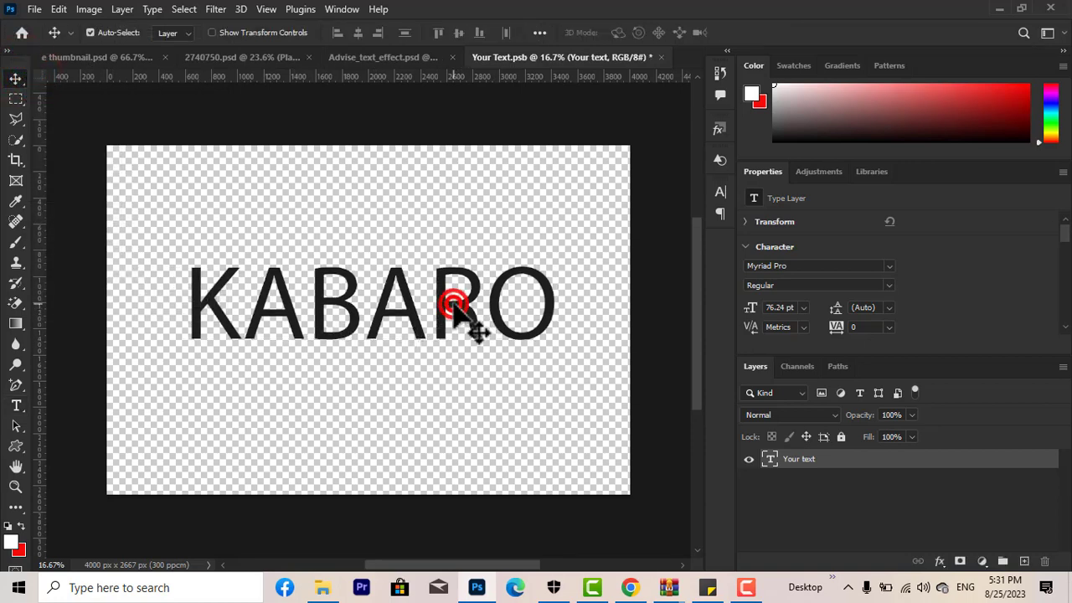
double_click(453, 304)
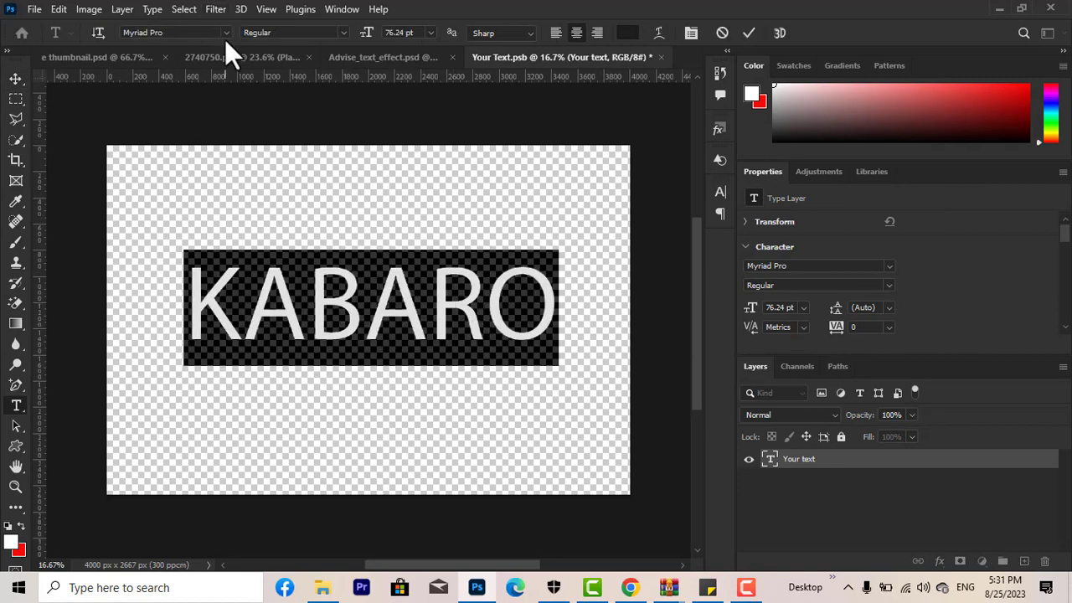
click(225, 33)
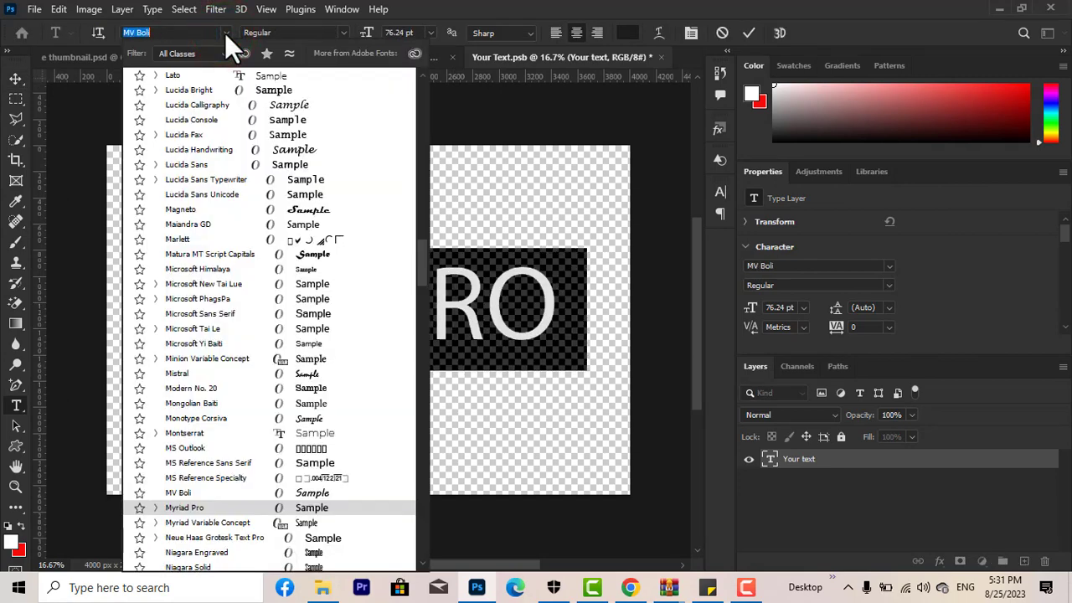
key(Up)
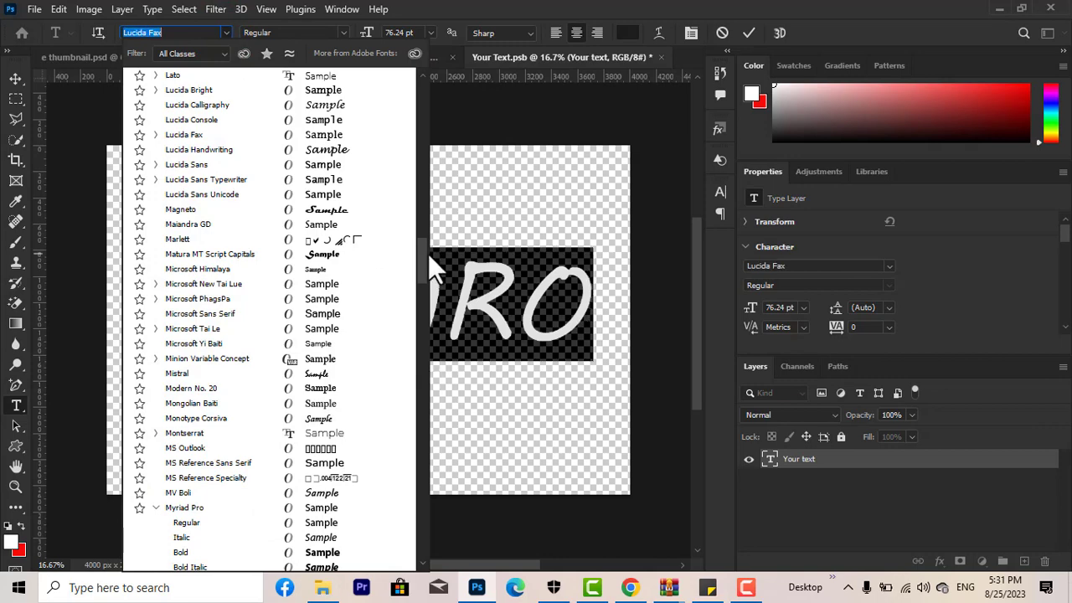
drag(422, 254, 402, 80)
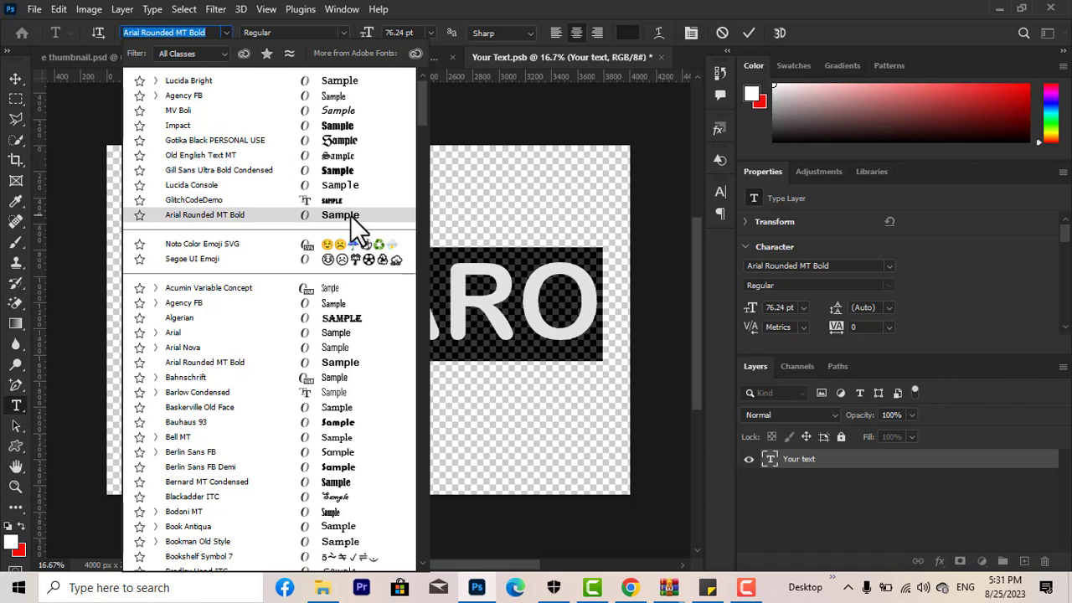
click(344, 482)
click(20, 75)
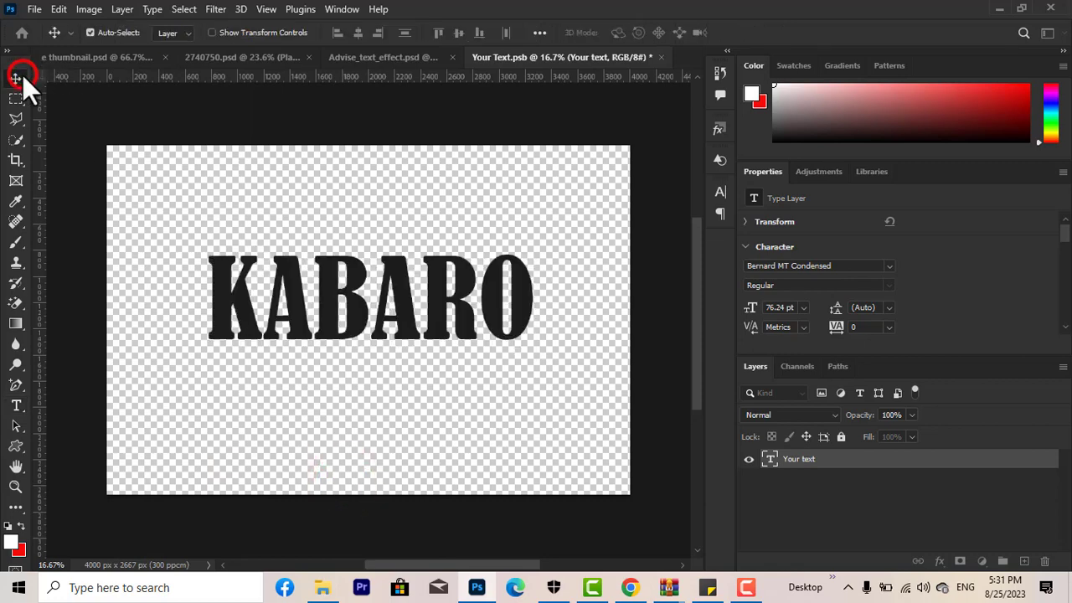
click(661, 57)
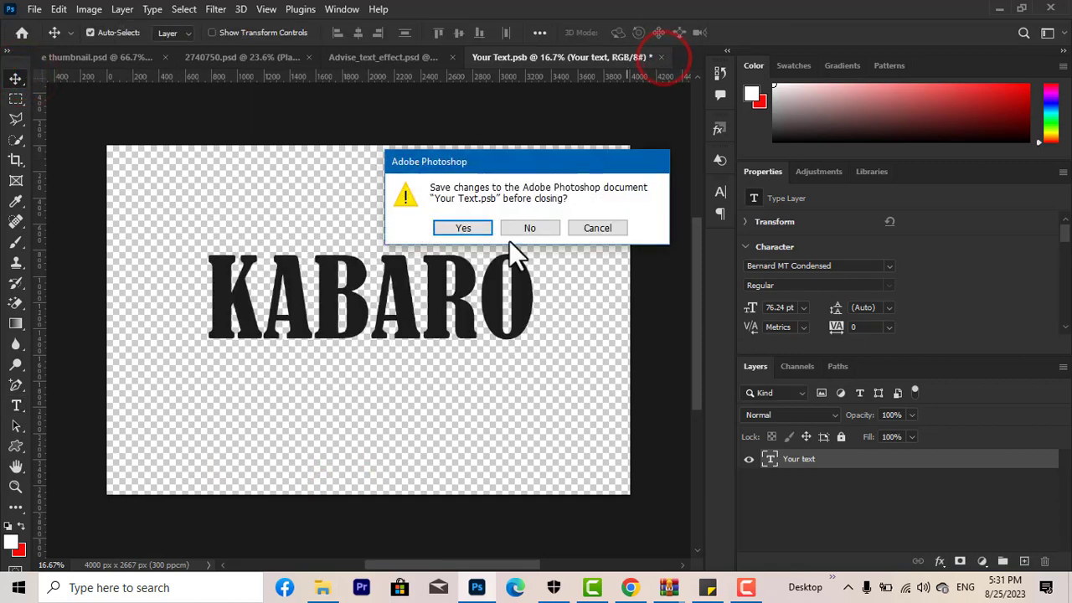
click(463, 228)
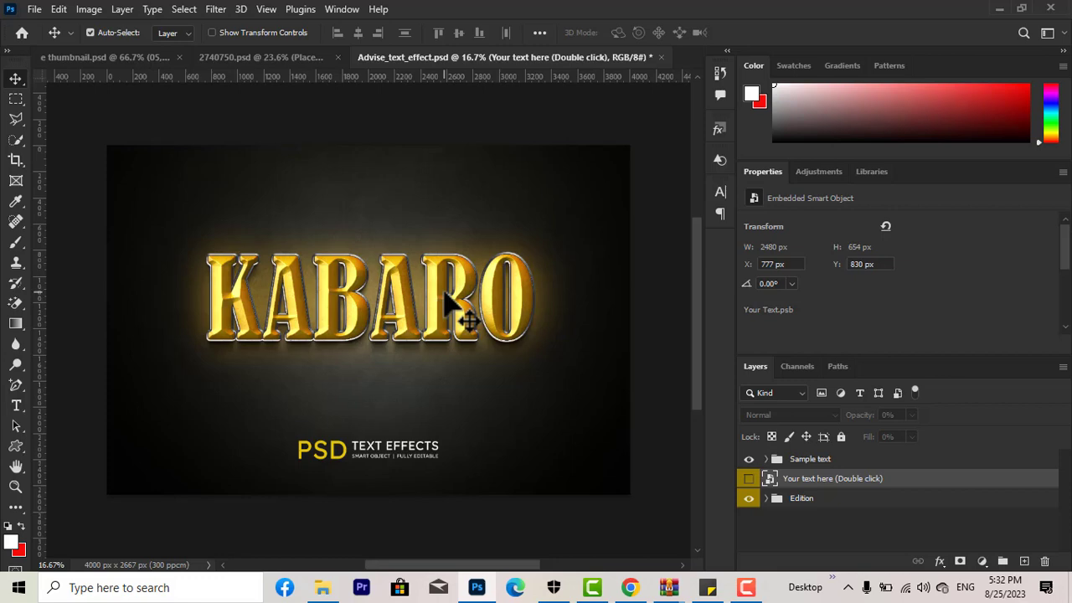
Reopen the "Your text here" smart object and replace its text with the person's first name followed by "like".
double_click(769, 481)
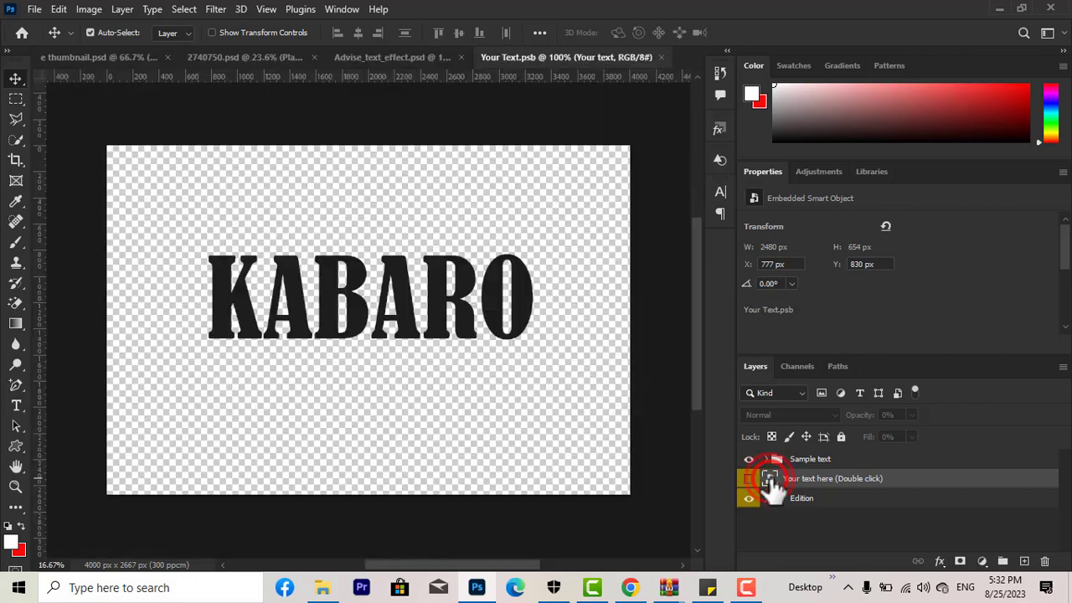
click(501, 285)
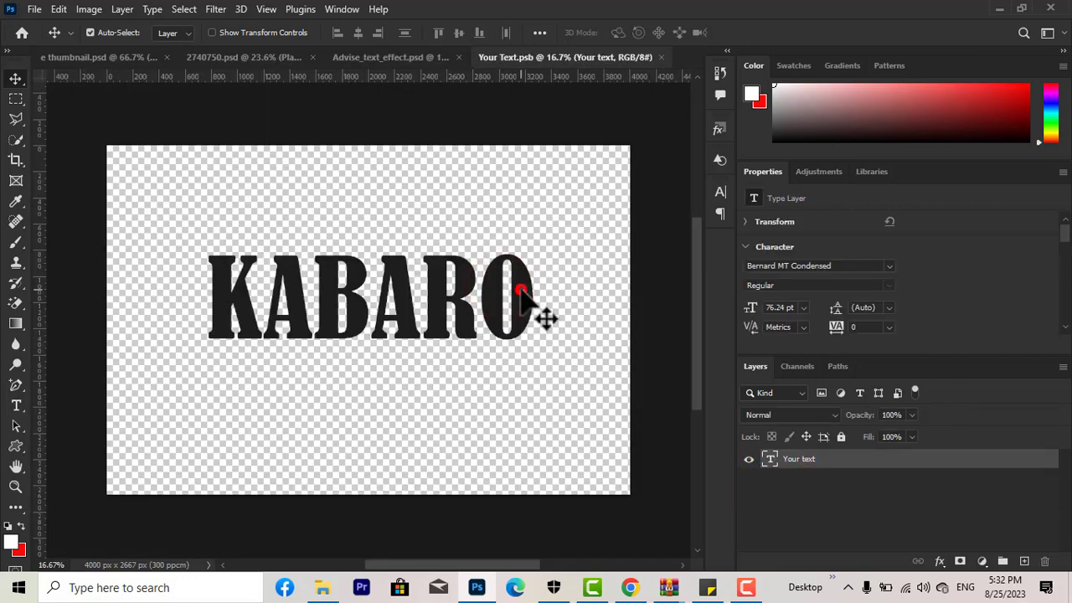
double_click(521, 293)
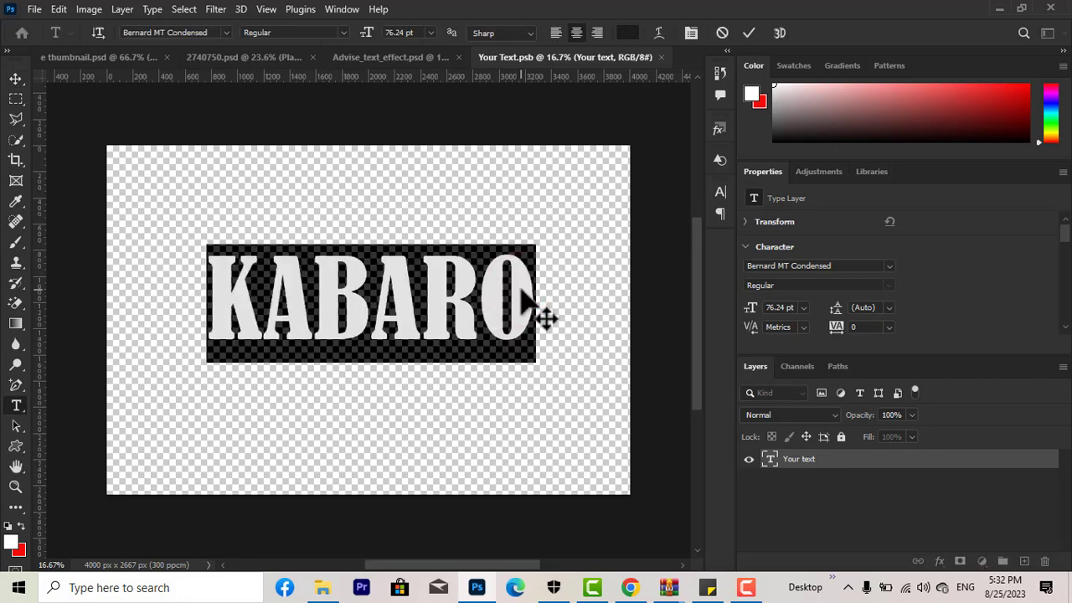
text(Fadl)
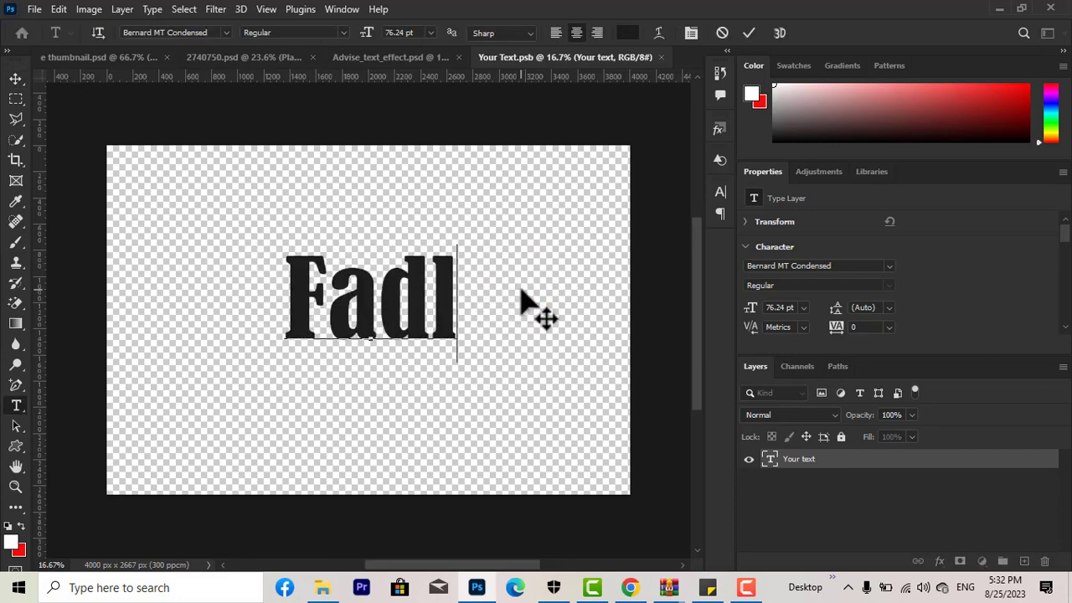
text(an)
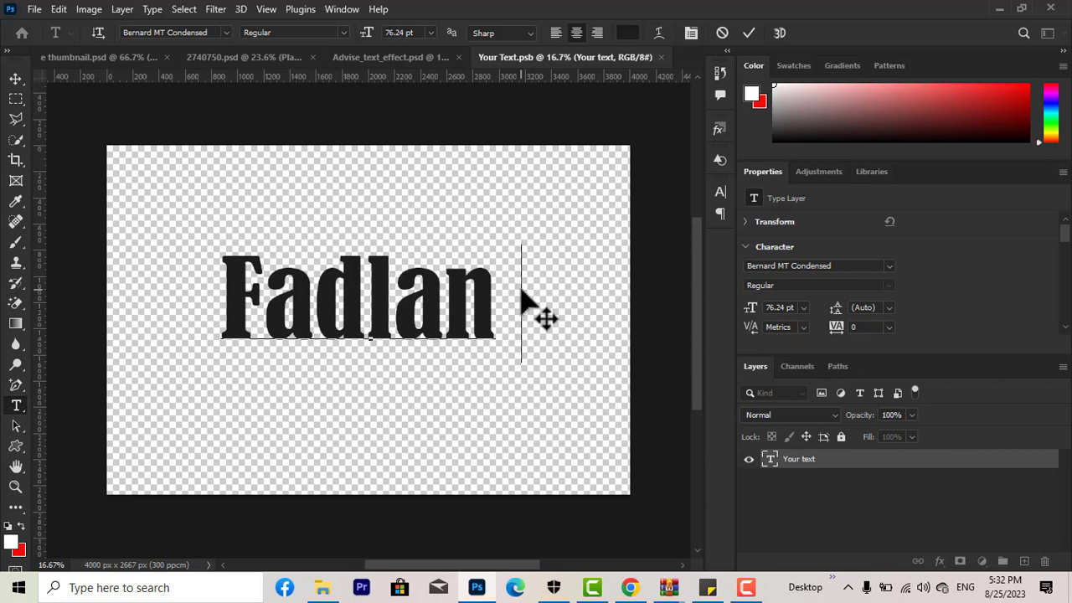
text( ;)
key(BackSpace)
text(like)
Try Bauhaus 93 on the whole text, settle on Bell MT, and save and close the smart object.
key(ctrl+a)
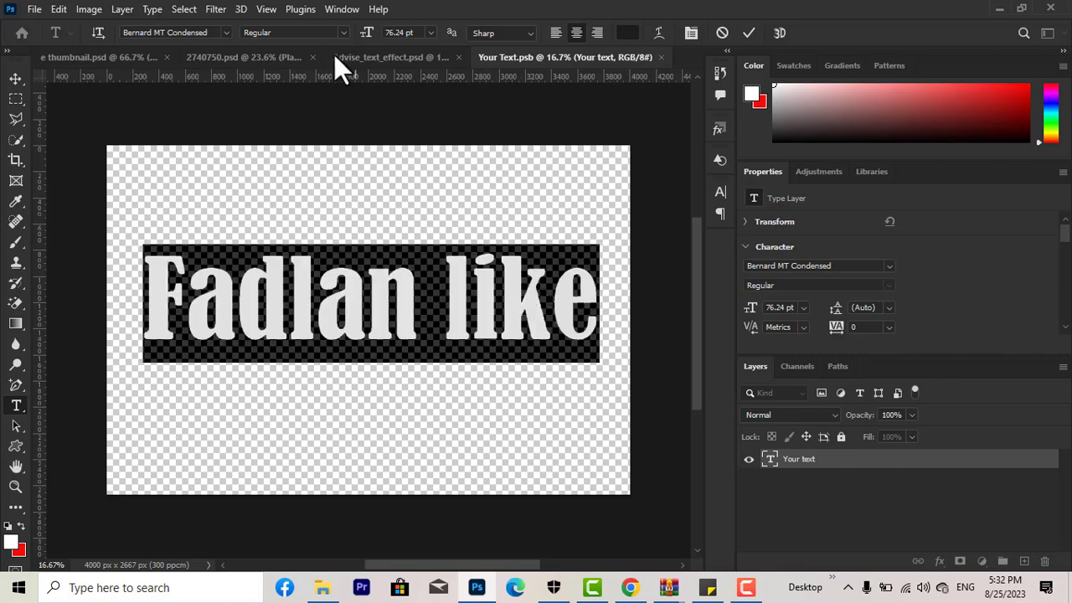
click(224, 31)
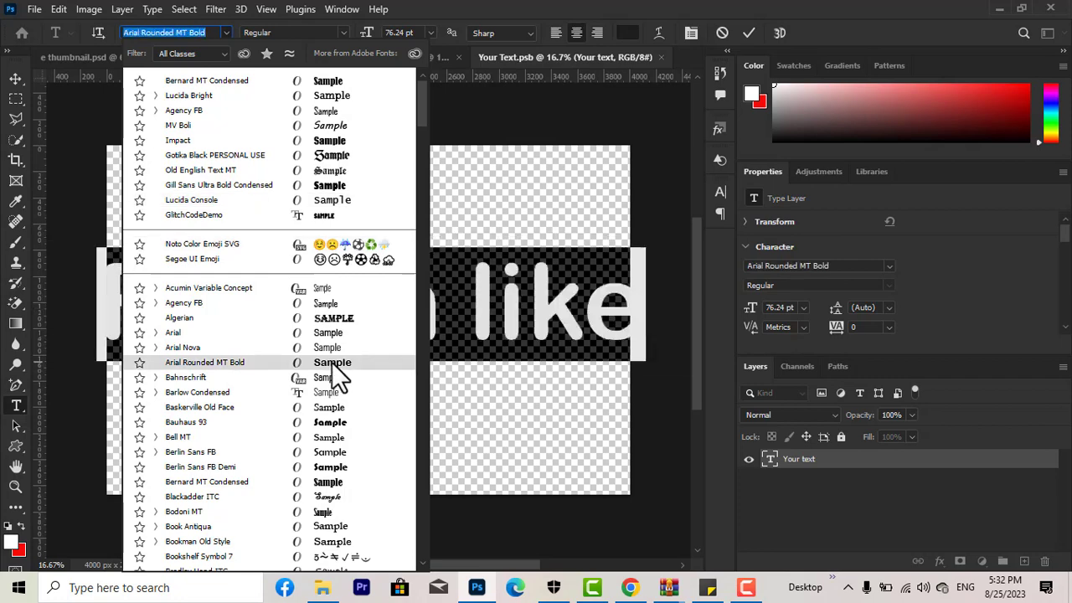
click(330, 423)
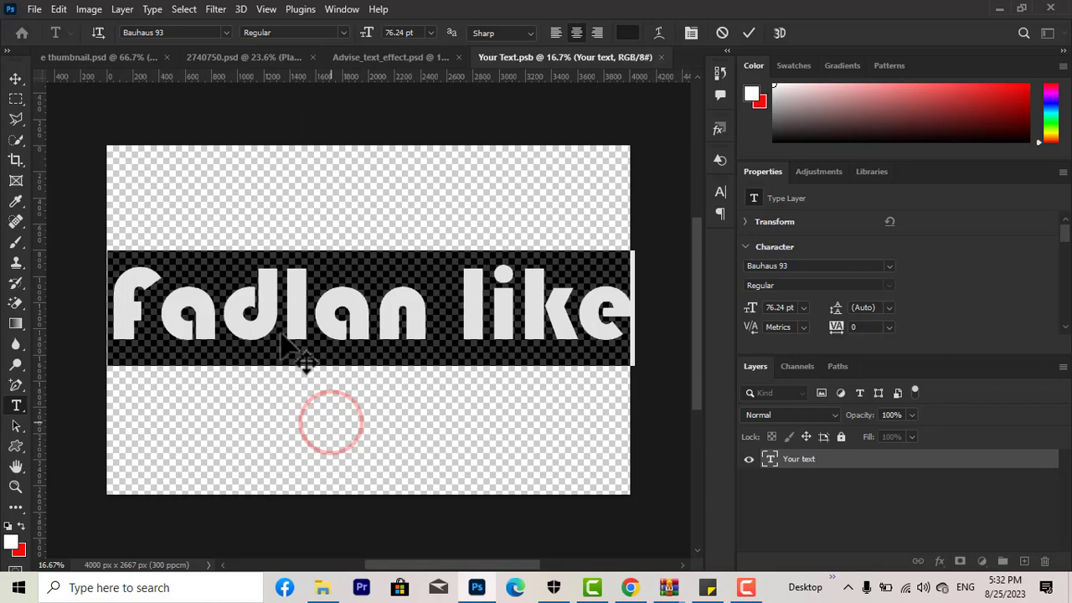
click(226, 31)
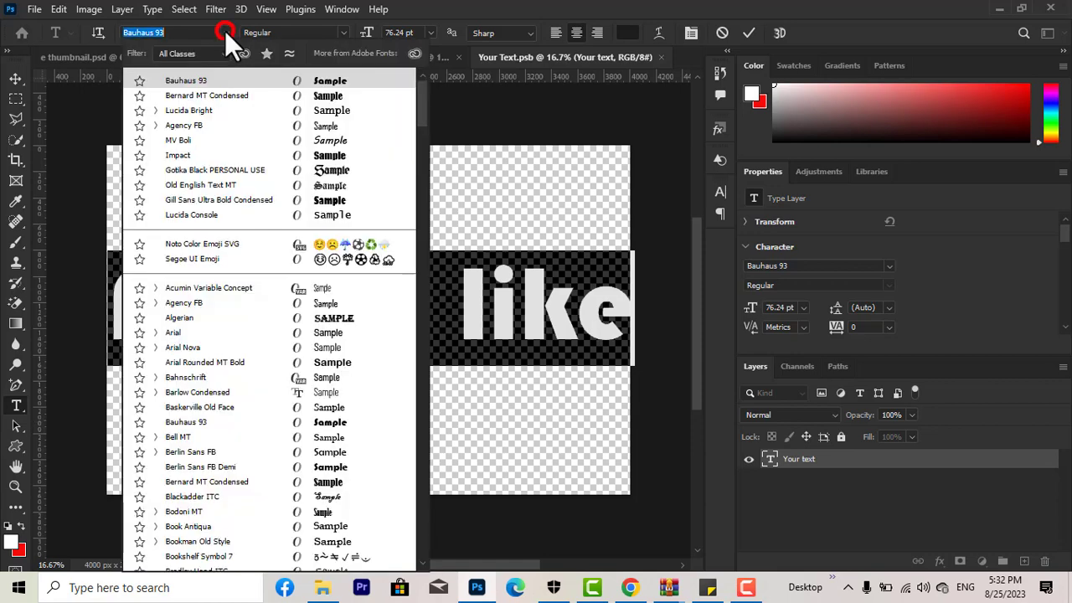
click(334, 435)
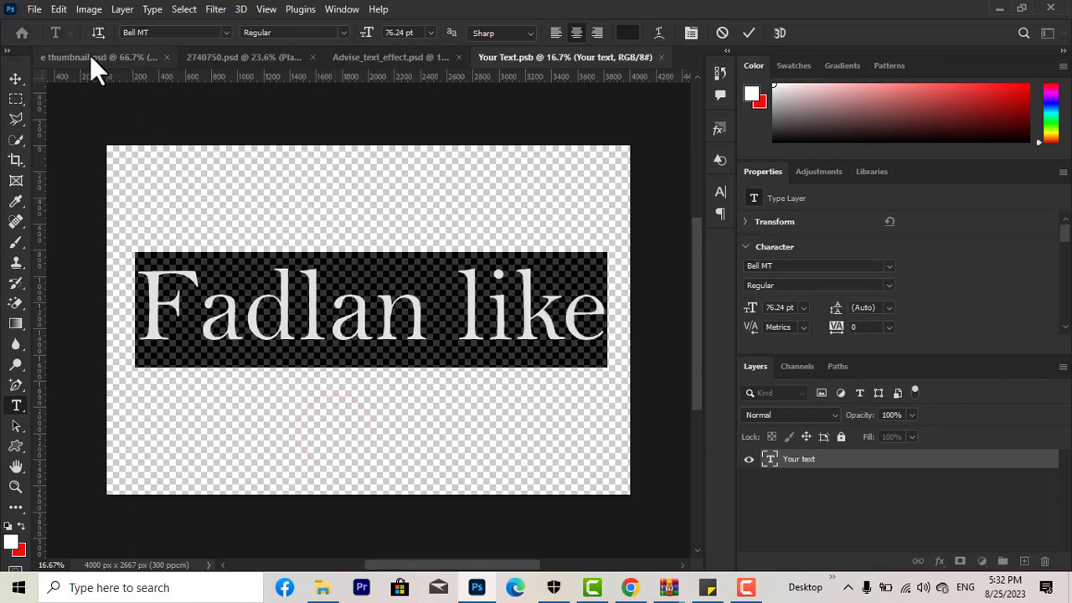
click(13, 76)
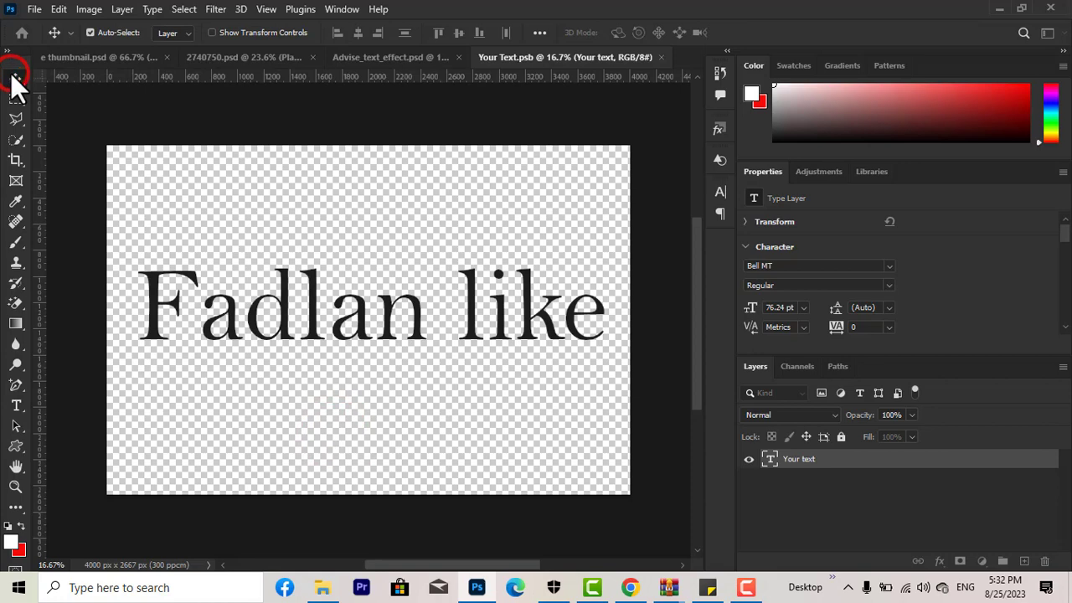
click(662, 57)
click(479, 233)
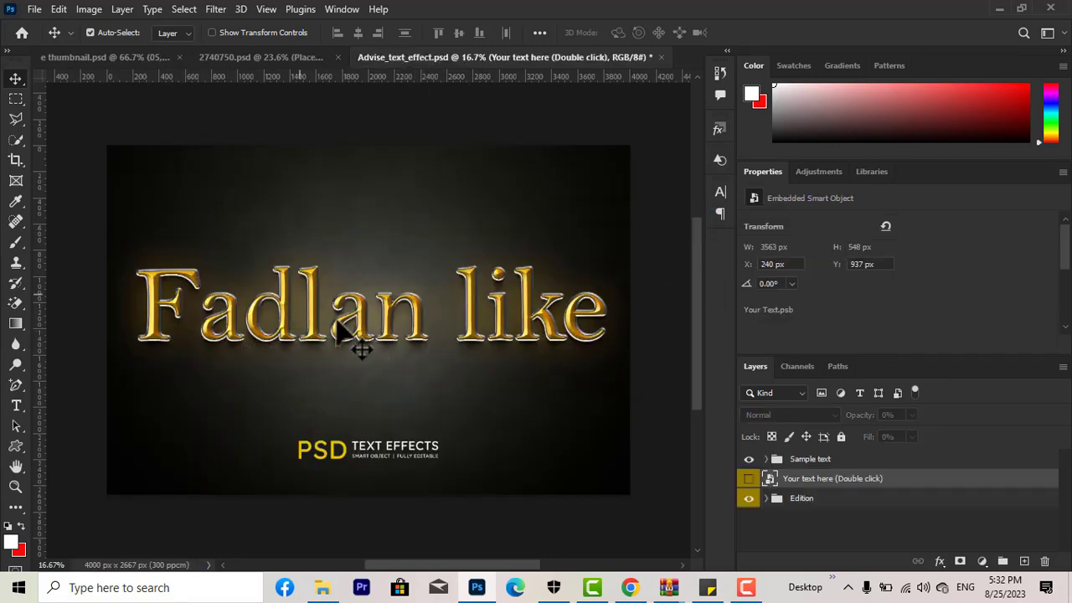
Replace the missing font of the TEXT EFFECTS caption with the default font and finish editing the caption.
drag(350, 333, 354, 317)
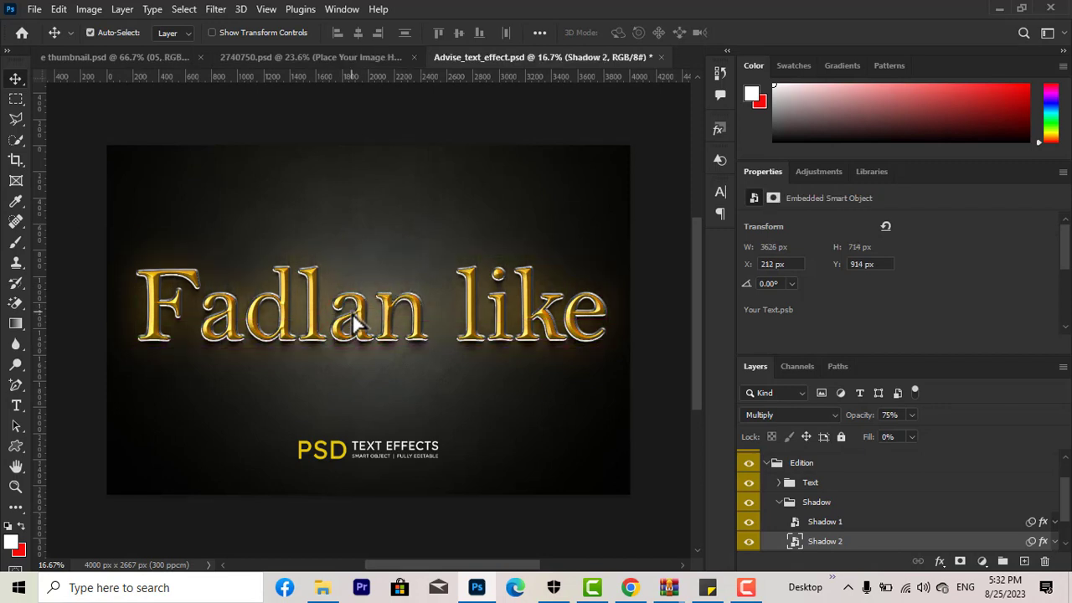
double_click(387, 452)
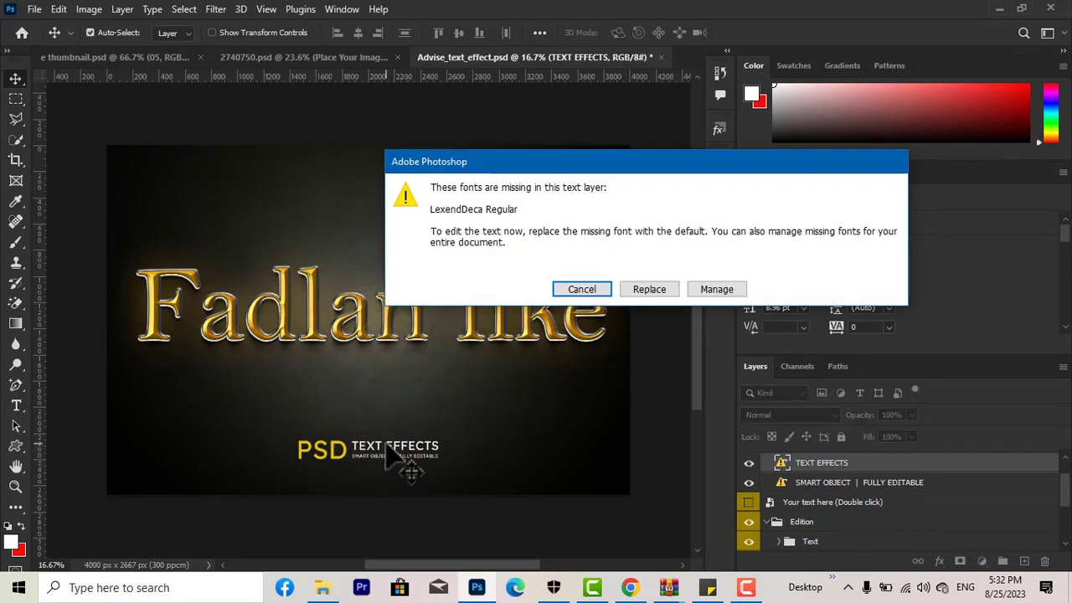
click(670, 284)
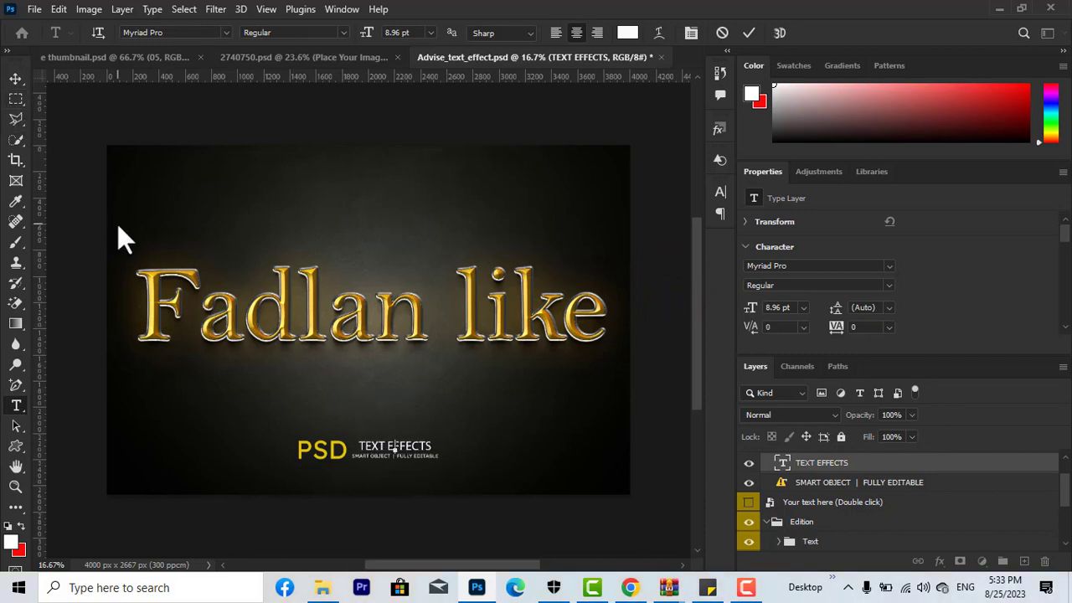
mouse_move(430, 444)
mouse_down()
mouse_move(399, 447)
mouse_move(494, 440)
mouse_move(481, 445)
mouse_move(493, 454)
mouse_move(436, 457)
mouse_move(150, 272)
mouse_move(2, 50)
mouse_move(318, 235)
mouse_move(563, 307)
mouse_move(2, 50)
mouse_move(14, 79)
mouse_up()
click(14, 79)
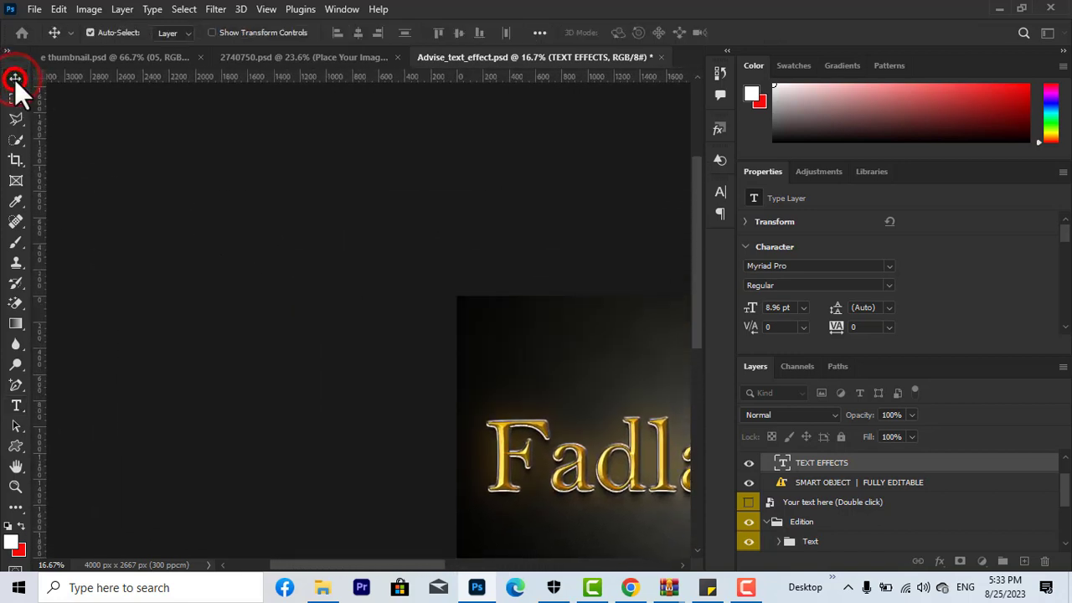
Duplicate the "Your text here (Double click)" smart object layer.
key(ctrl+0)
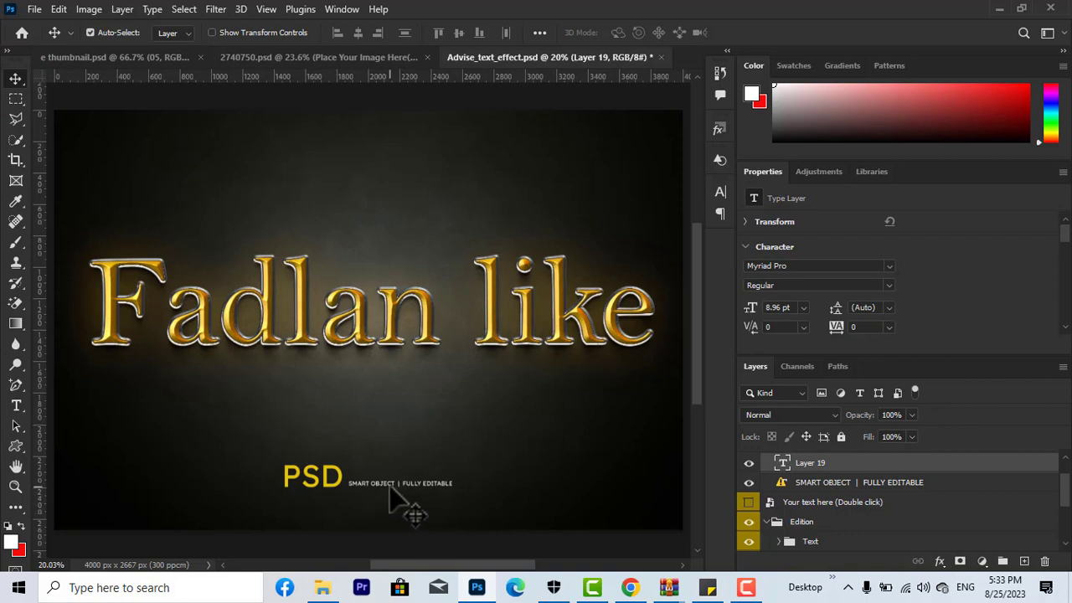
click(817, 507)
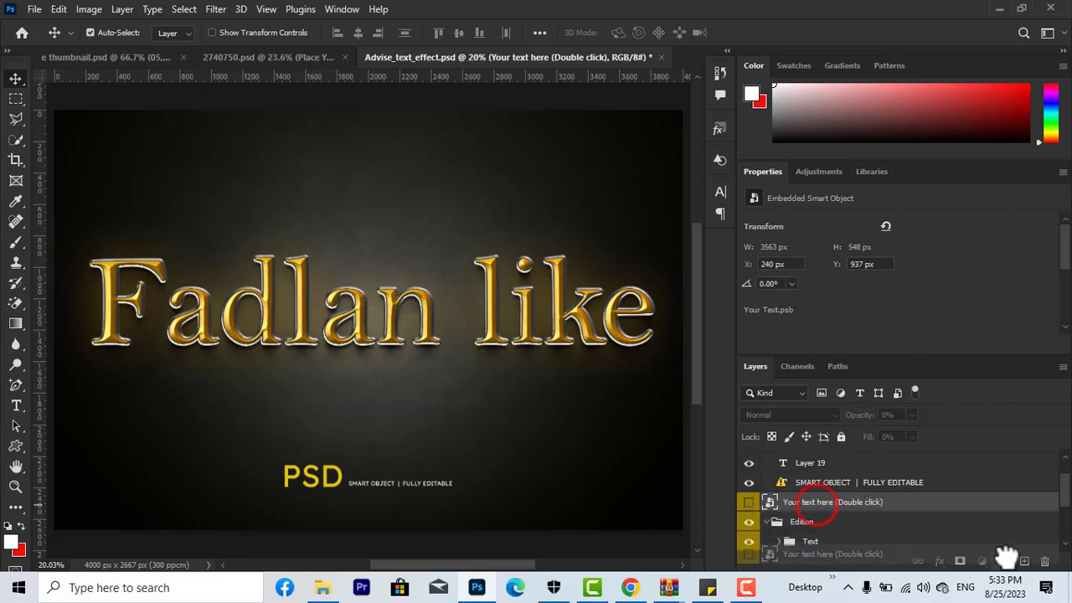
key(ctrl+j)
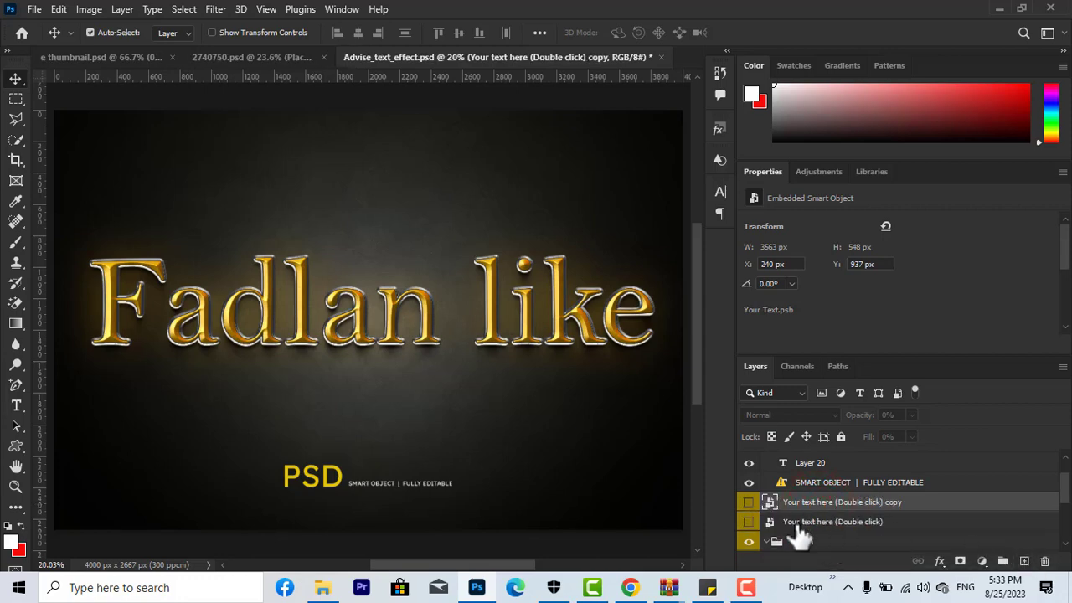
Open the original "Your text here (Double click)" smart object and replace its whole text with KABARO.
click(770, 523)
double_click(770, 523)
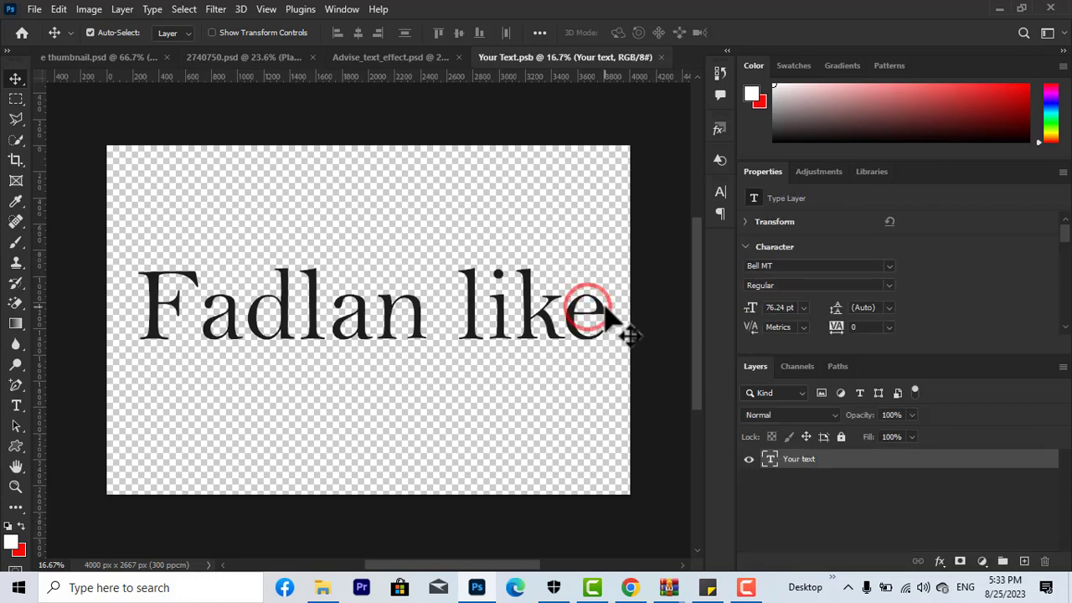
drag(606, 307, 546, 307)
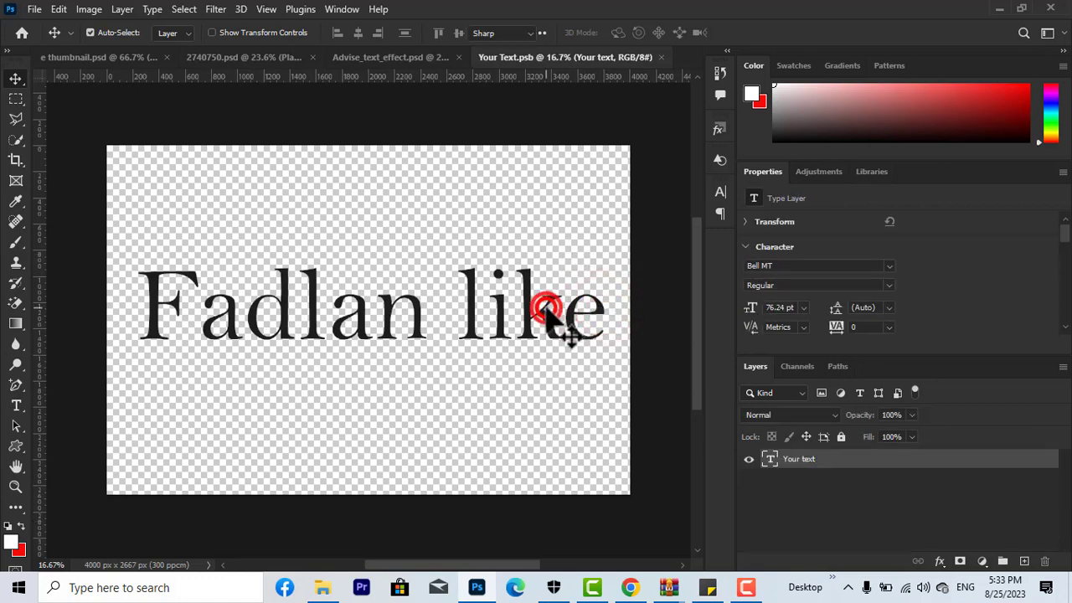
double_click(550, 312)
key(BackSpace)
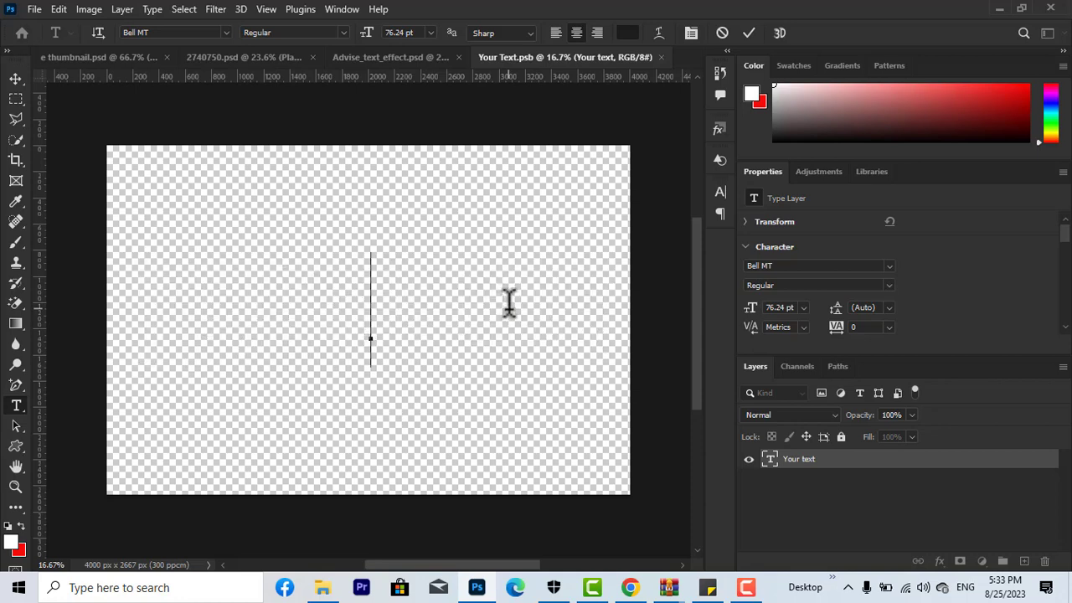
text(KABAR)
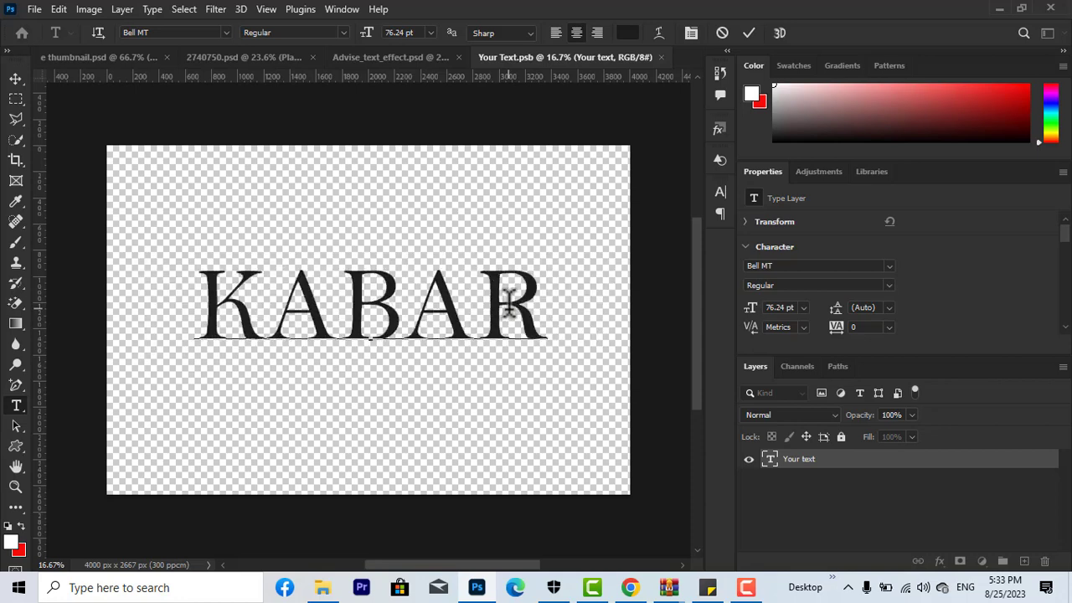
text(O)
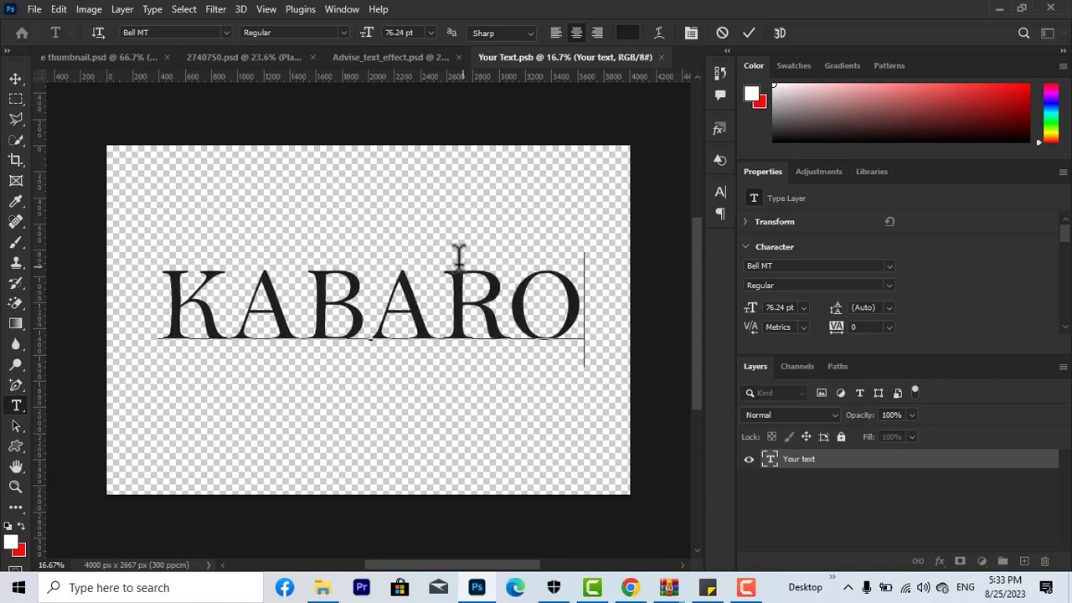
Set the font of the whole KABARO text to Impact and finish editing it.
key(ctrl+a)
click(226, 32)
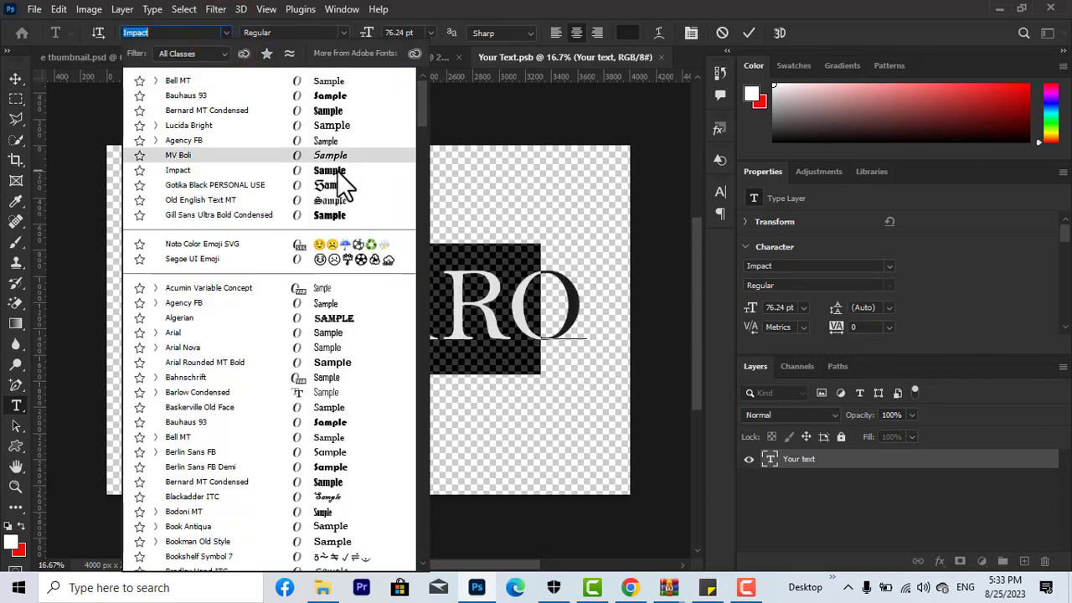
click(339, 171)
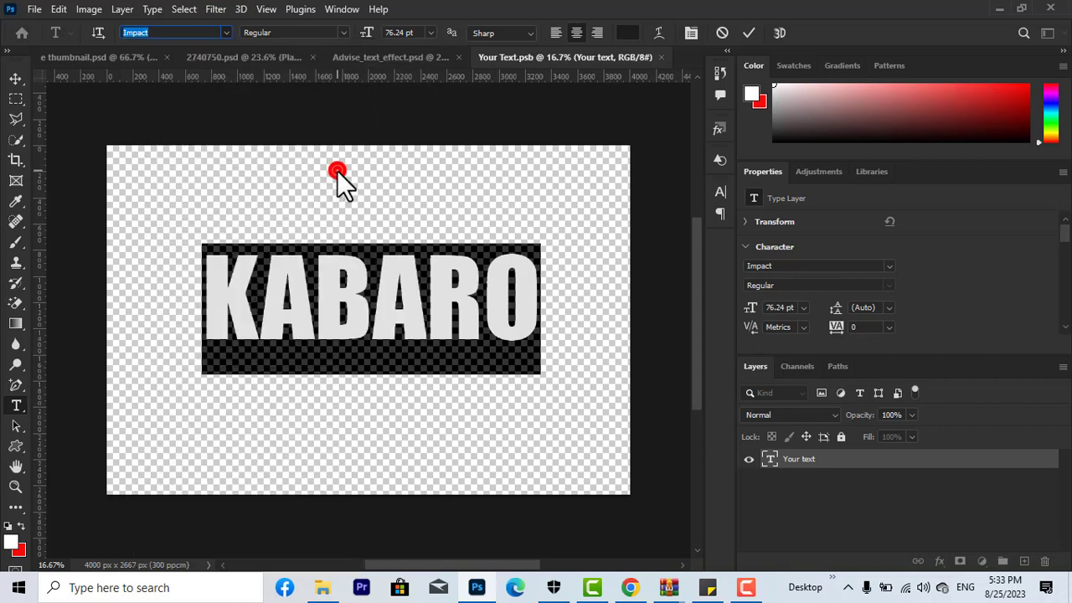
click(16, 77)
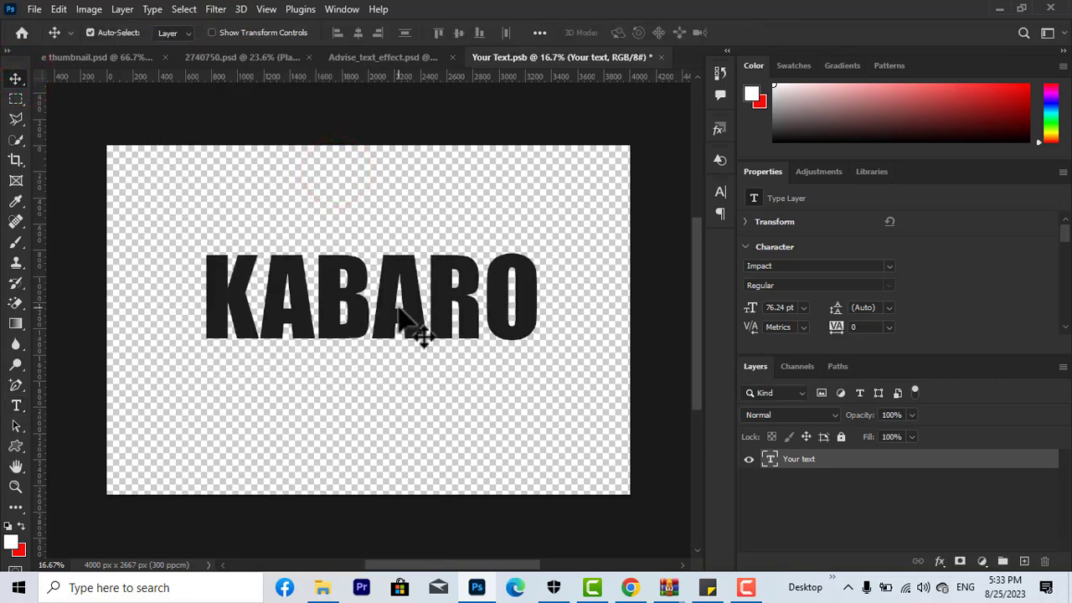
Enlarge the KABARO text to 85 pt, and close the Your Text.psb document with its changes saved.
double_click(421, 336)
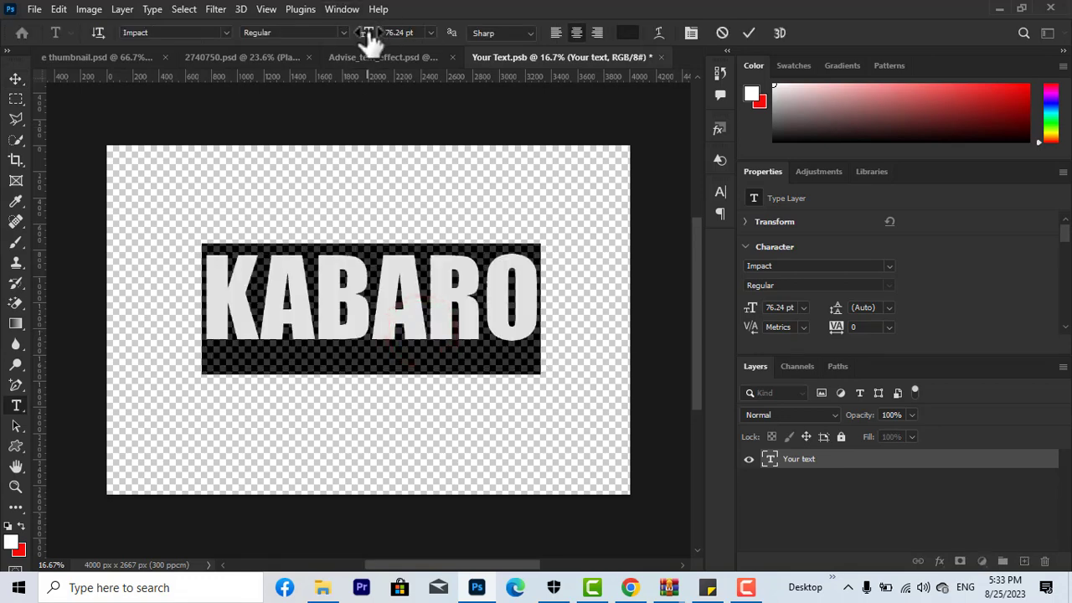
drag(368, 33, 375, 33)
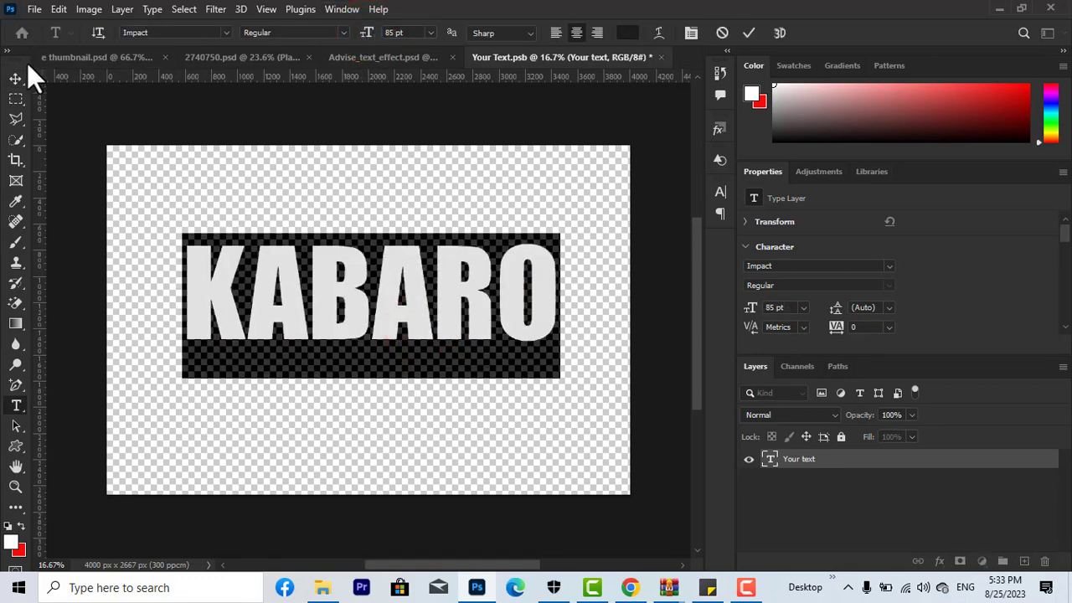
click(430, 29)
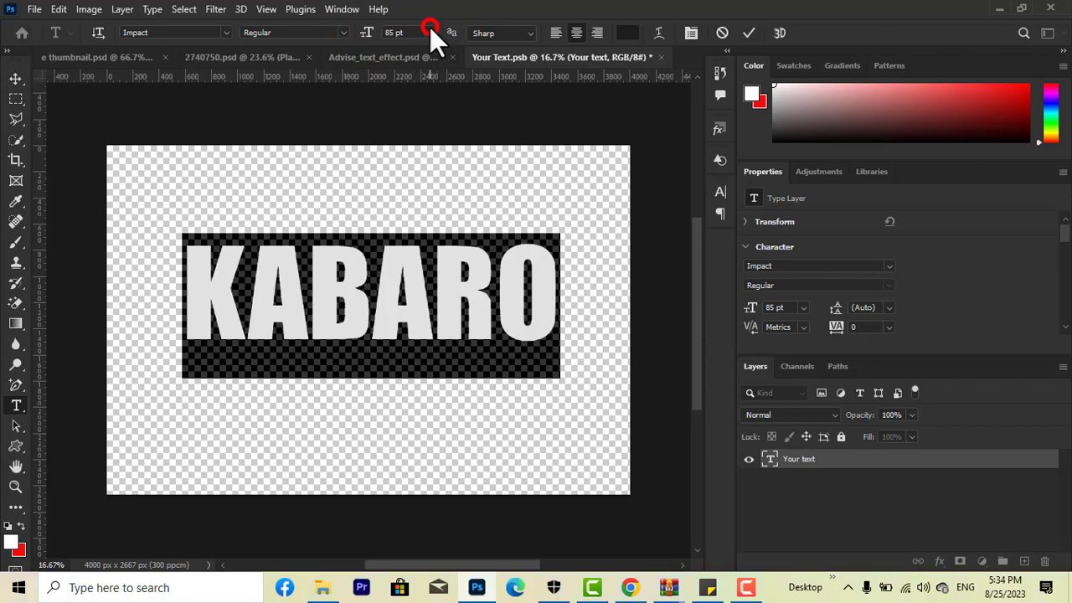
click(345, 32)
click(531, 34)
click(531, 33)
click(21, 74)
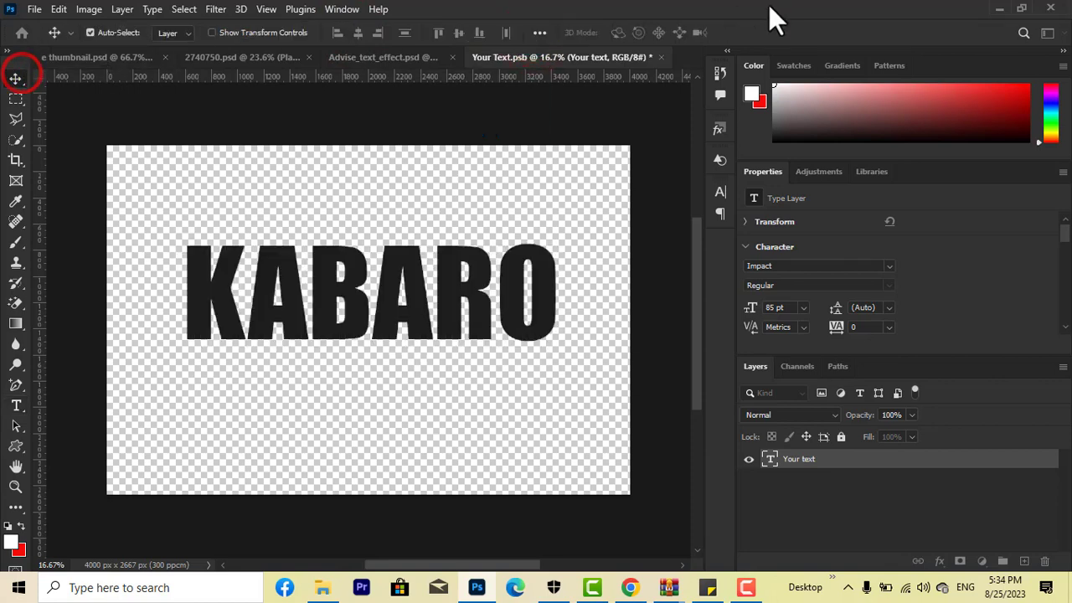
click(661, 56)
click(473, 225)
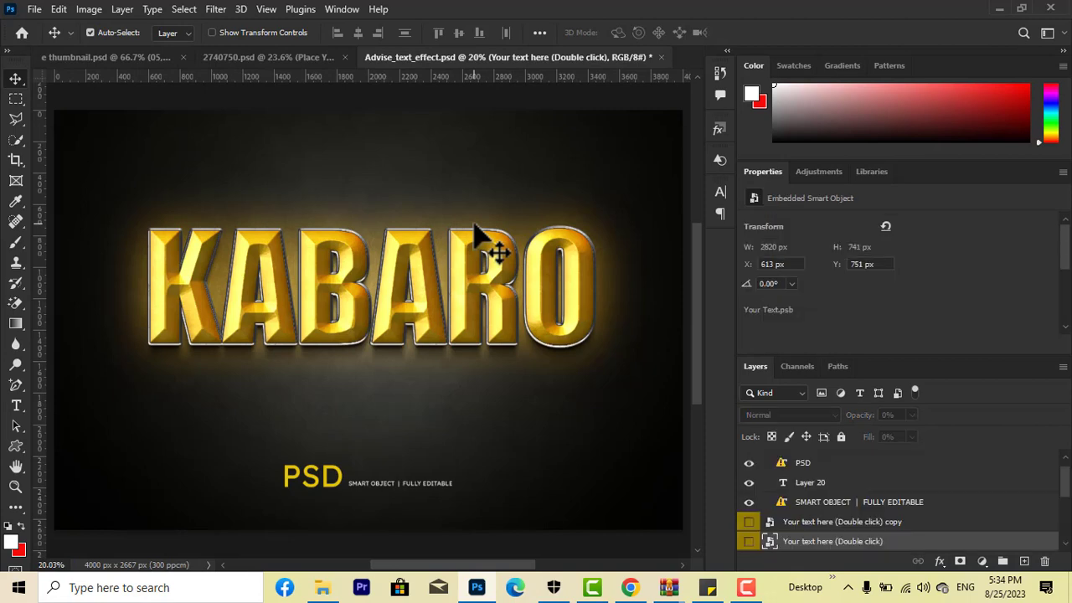
Inspect the contents of the duplicated "Your text here" smart object, close it, and look briefly at the 2740750.psd flyer.
click(817, 523)
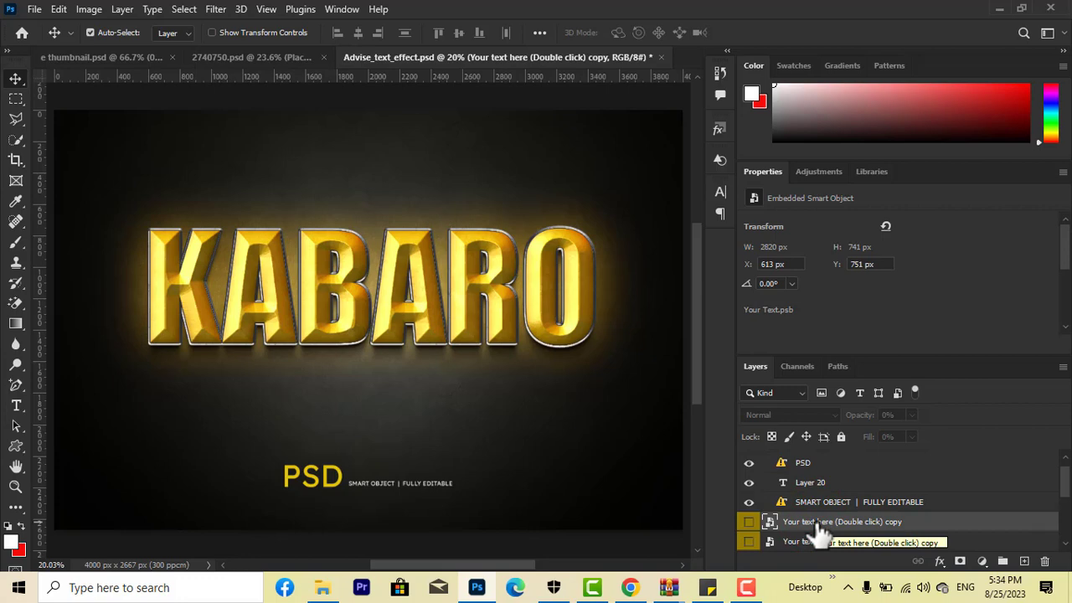
double_click(769, 522)
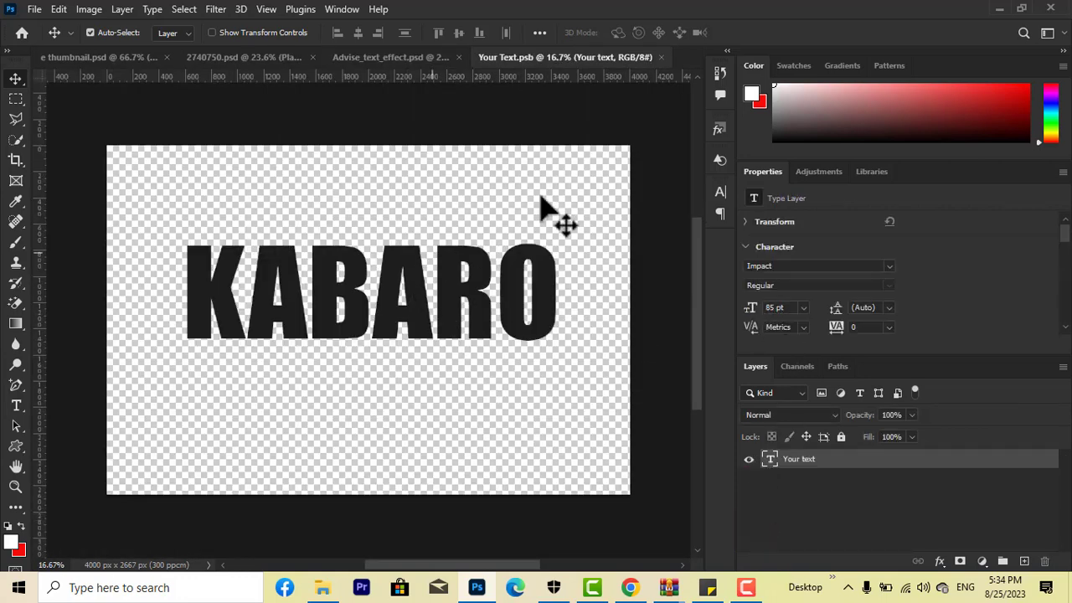
click(661, 57)
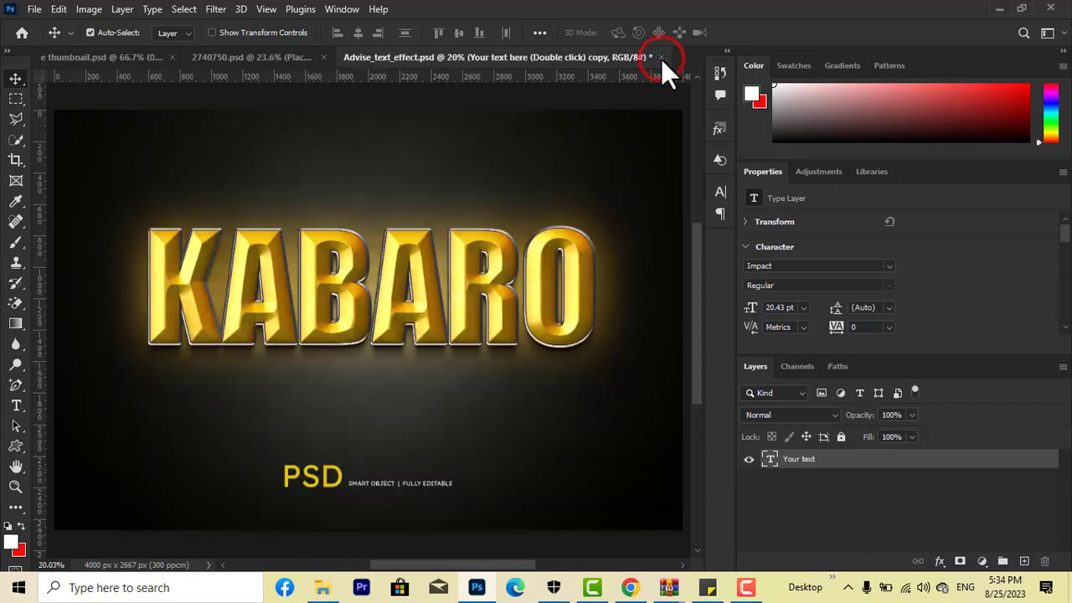
click(300, 57)
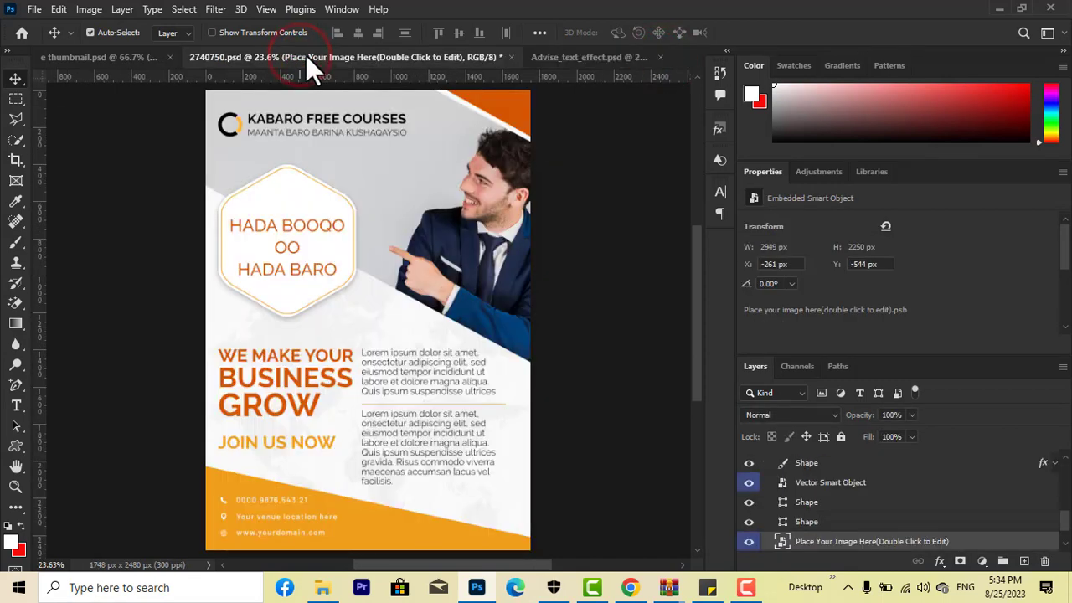
click(554, 57)
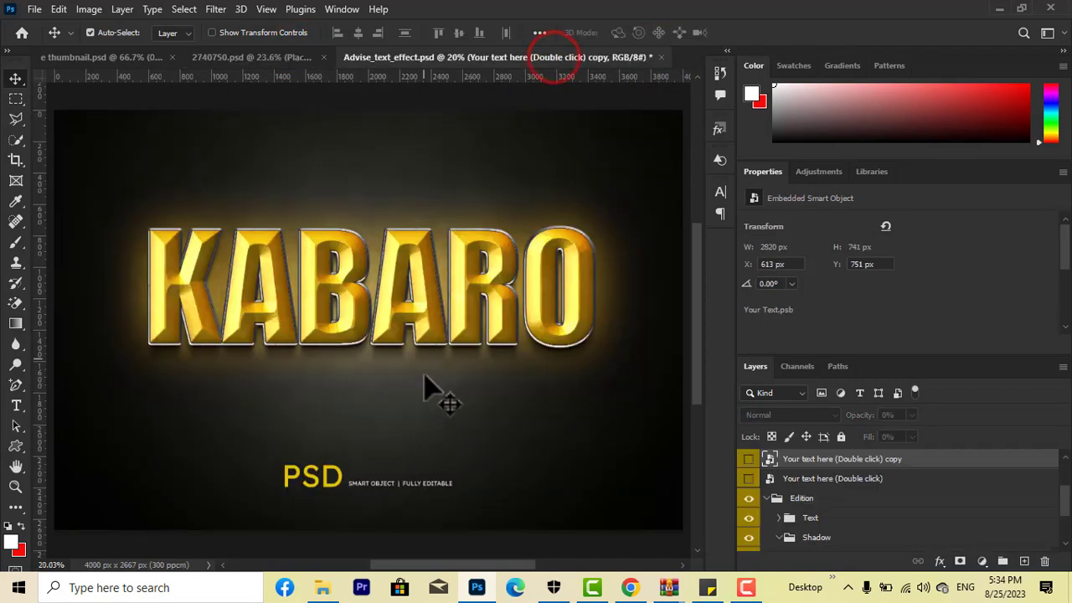
Replace the missing font of the "SMART OBJECT | FULLY EDITABLE" caption with the default font and delete the caption's text.
click(391, 486)
double_click(391, 486)
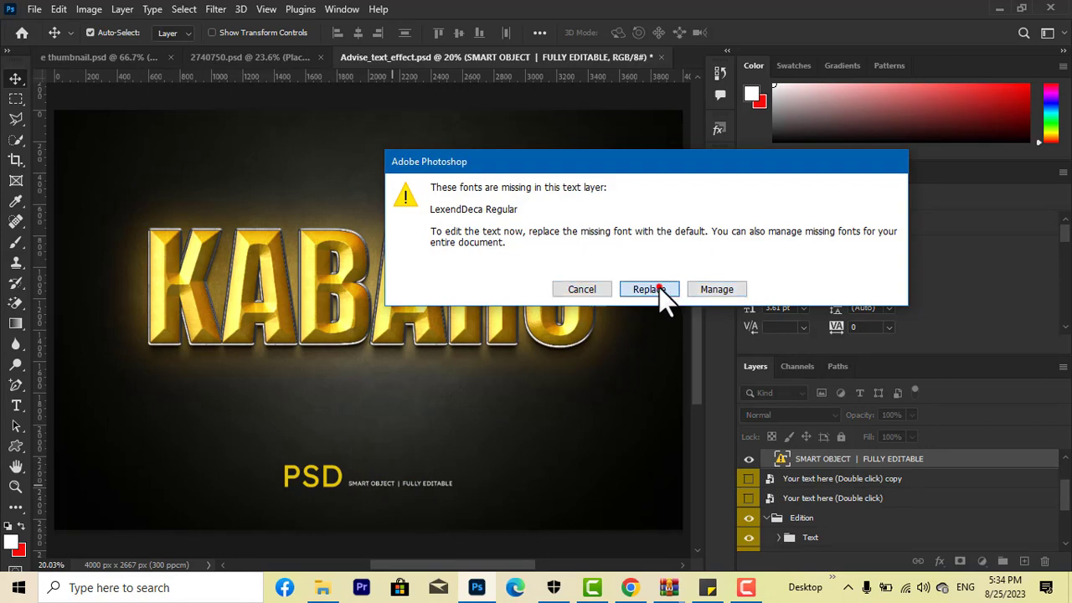
click(659, 288)
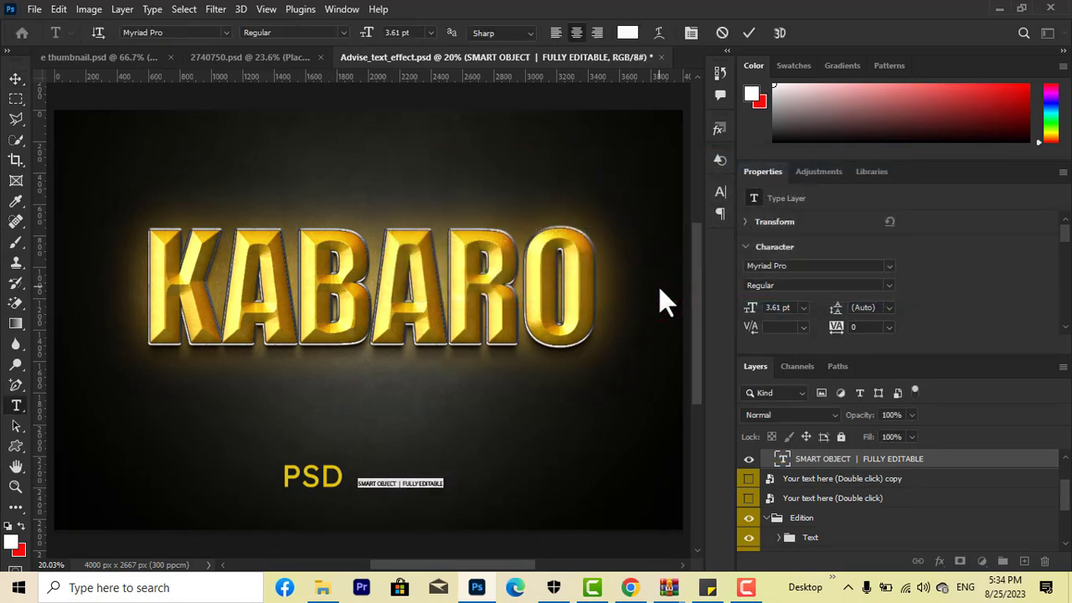
key(BackSpace)
click(15, 78)
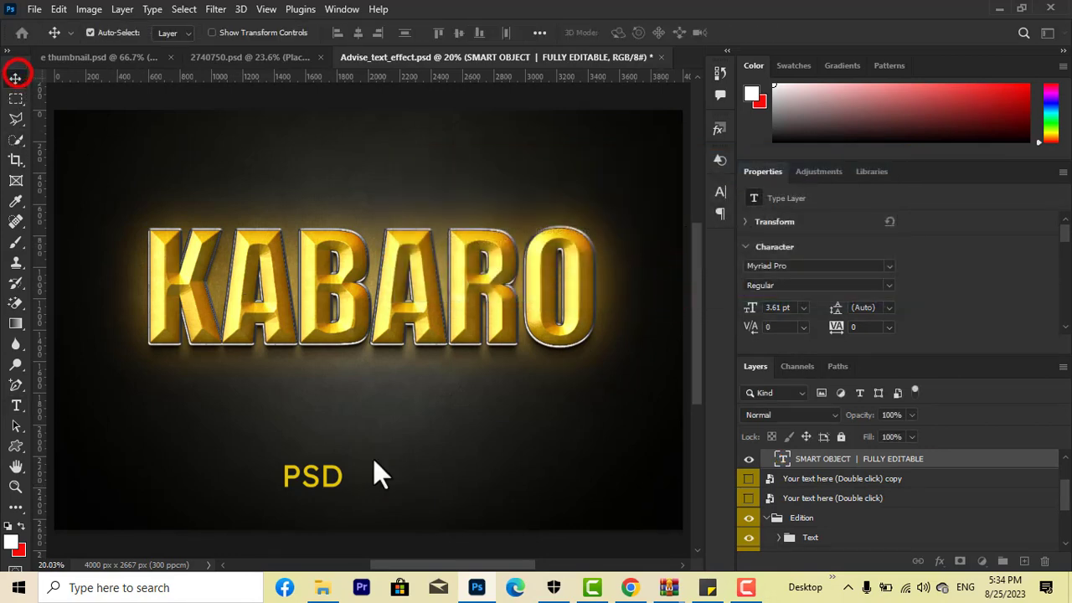
Open the yellow PSD caption for editing, replacing its missing font with the default font.
click(331, 475)
click(331, 476)
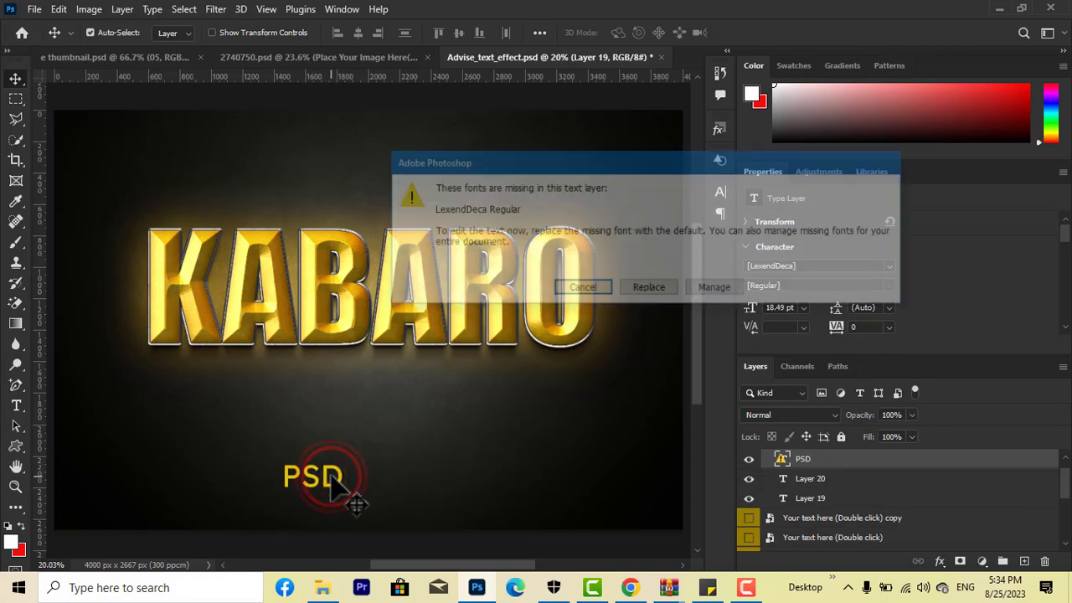
click(657, 286)
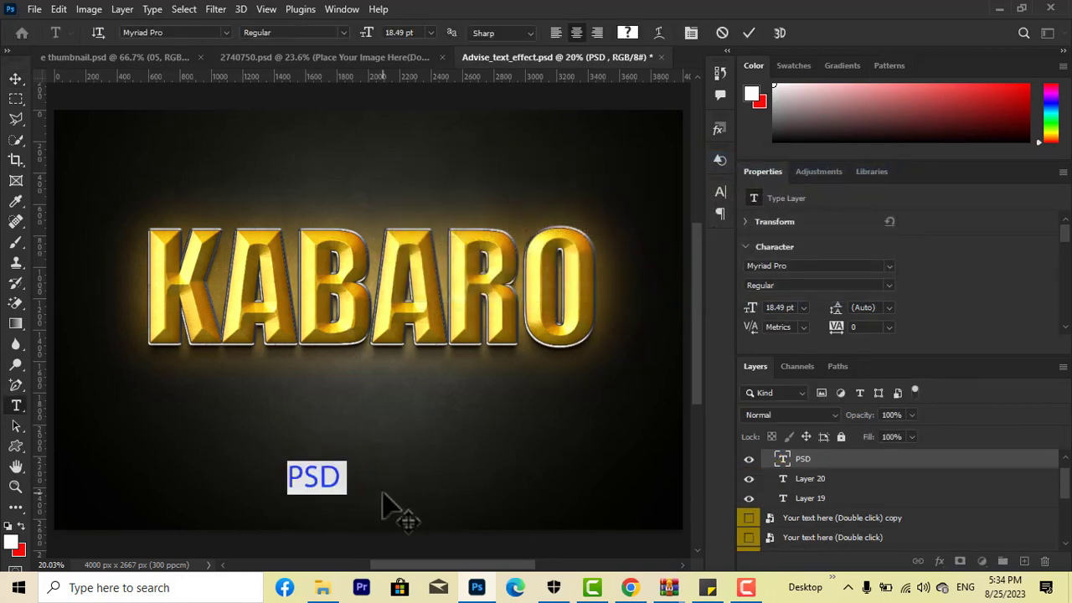
Change the PSD caption to the person's first name followed by "SUBSCRIBE SAAR", and move it up to just below KABARO.
text(FADLA)
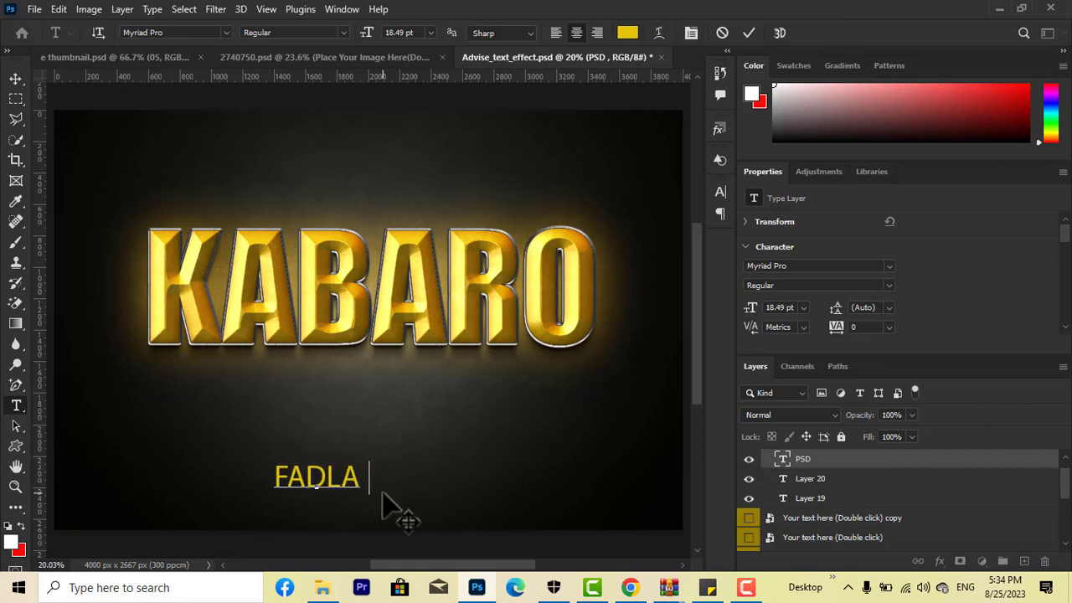
text(N SUBSC)
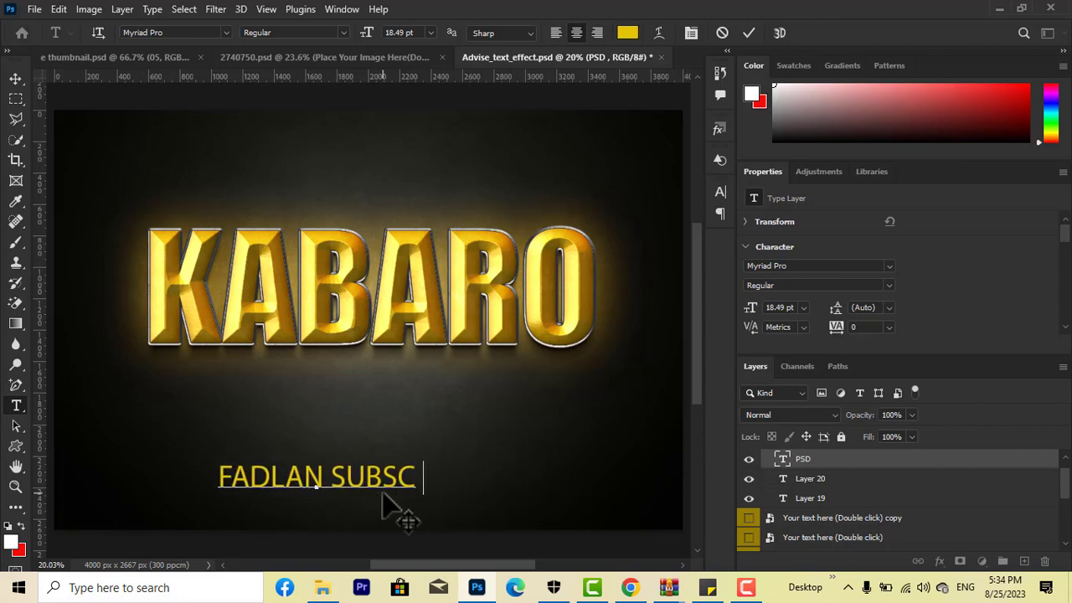
text(RIBE S AAR)
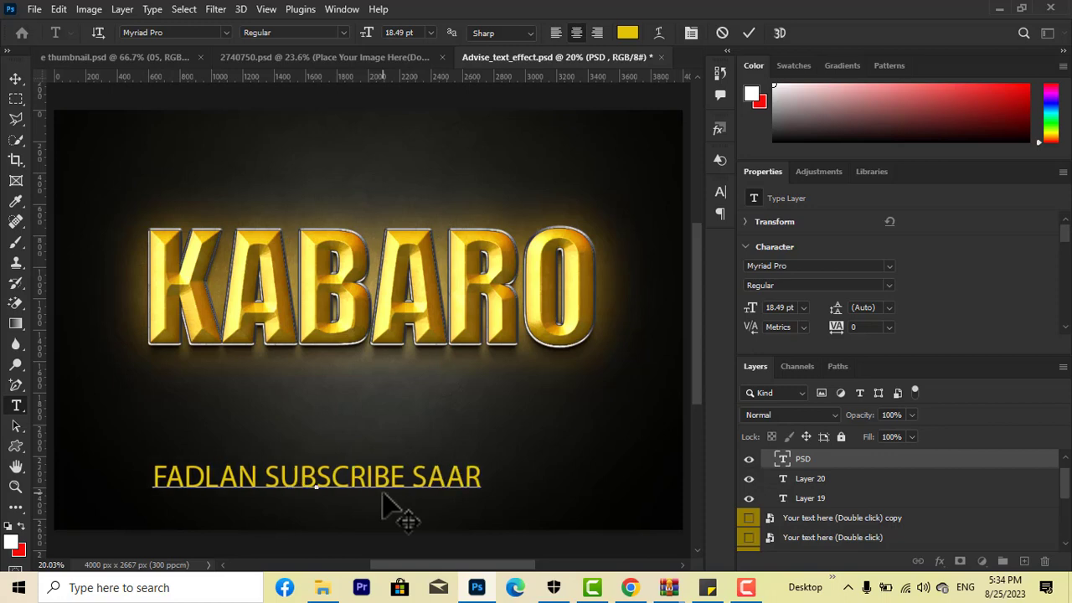
click(16, 75)
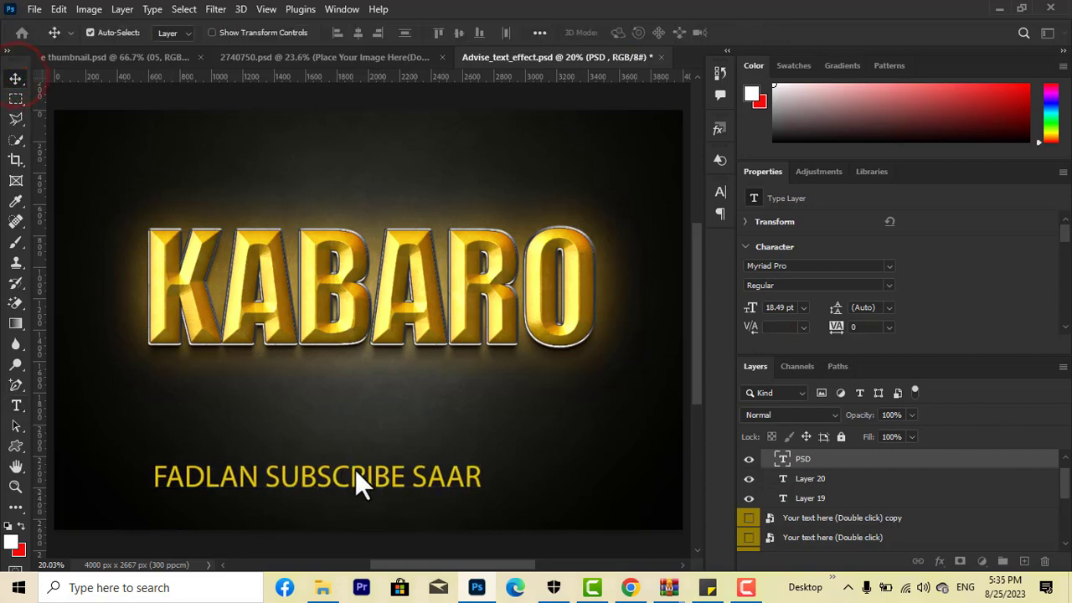
drag(355, 469, 390, 383)
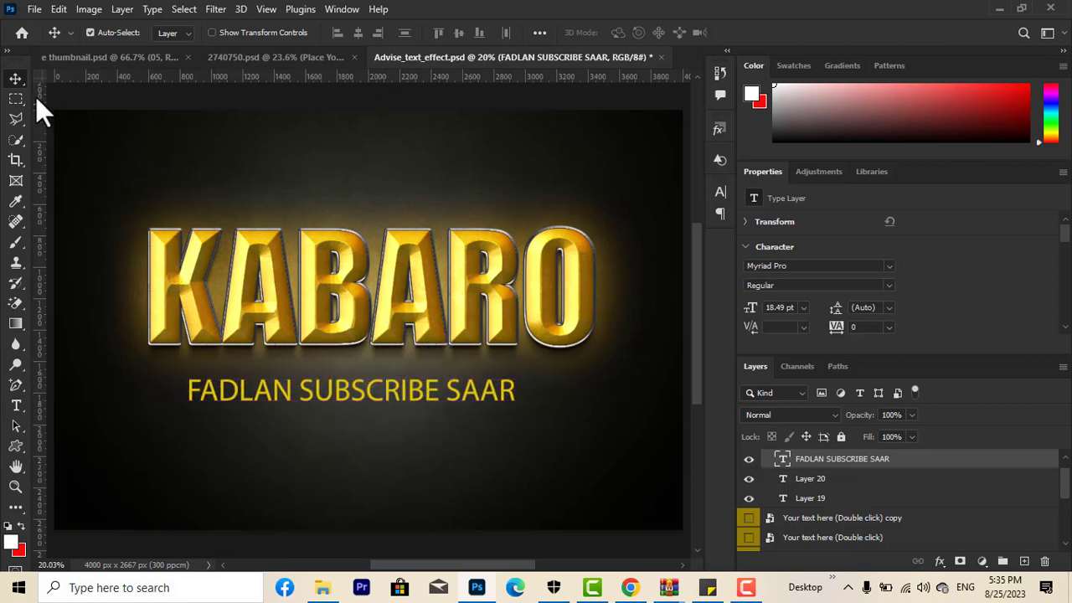
Switch to Chrome, leave the cost effect's Freepik page, and show the downloaded cost-text-style-effect.zip in its folder.
click(630, 587)
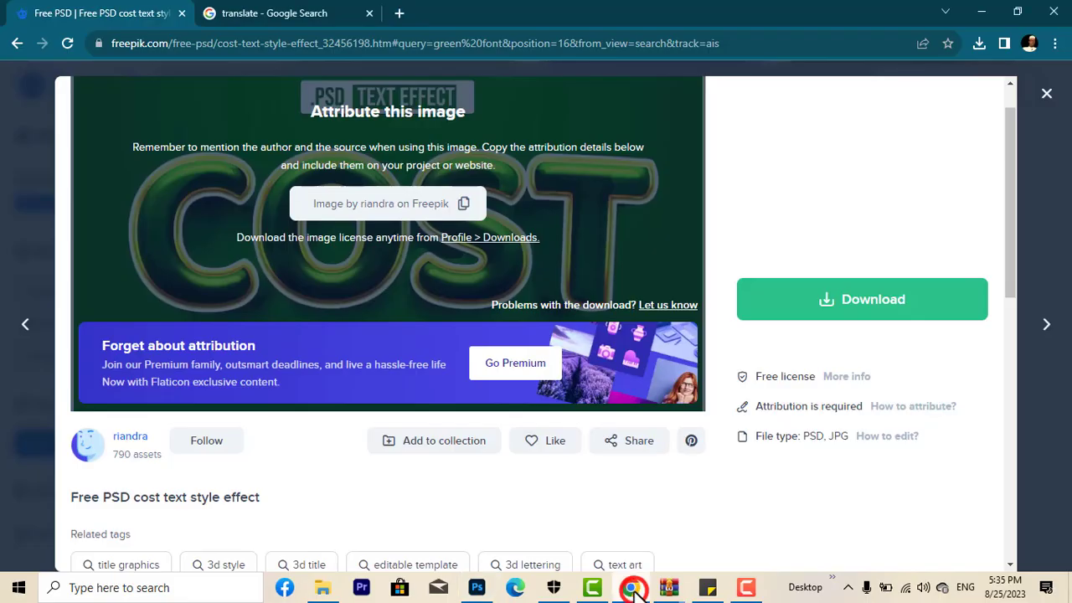
click(1049, 94)
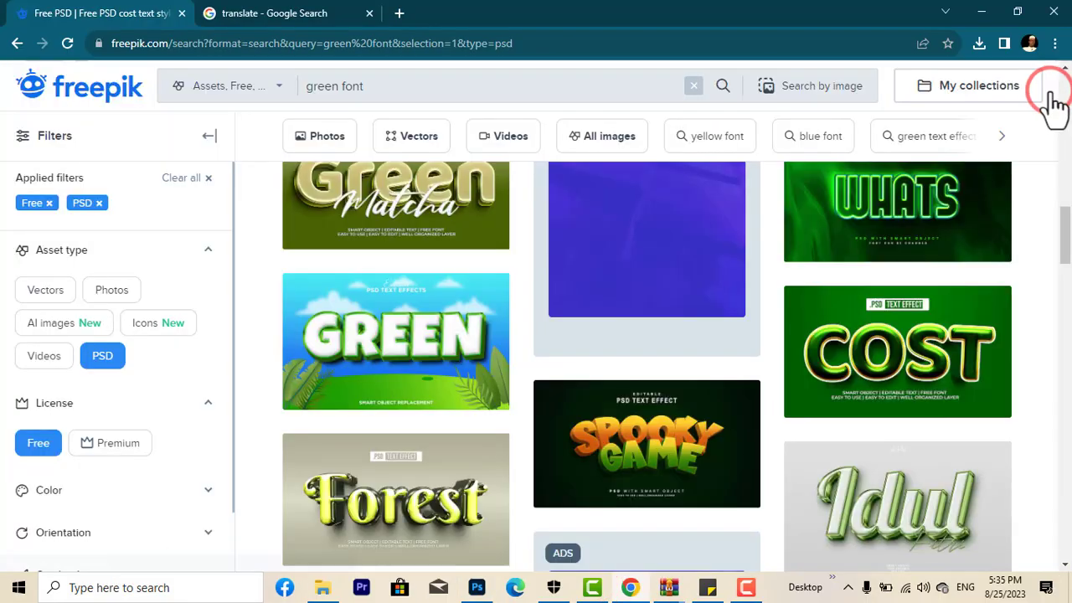
scroll(1057, 184, up, 15)
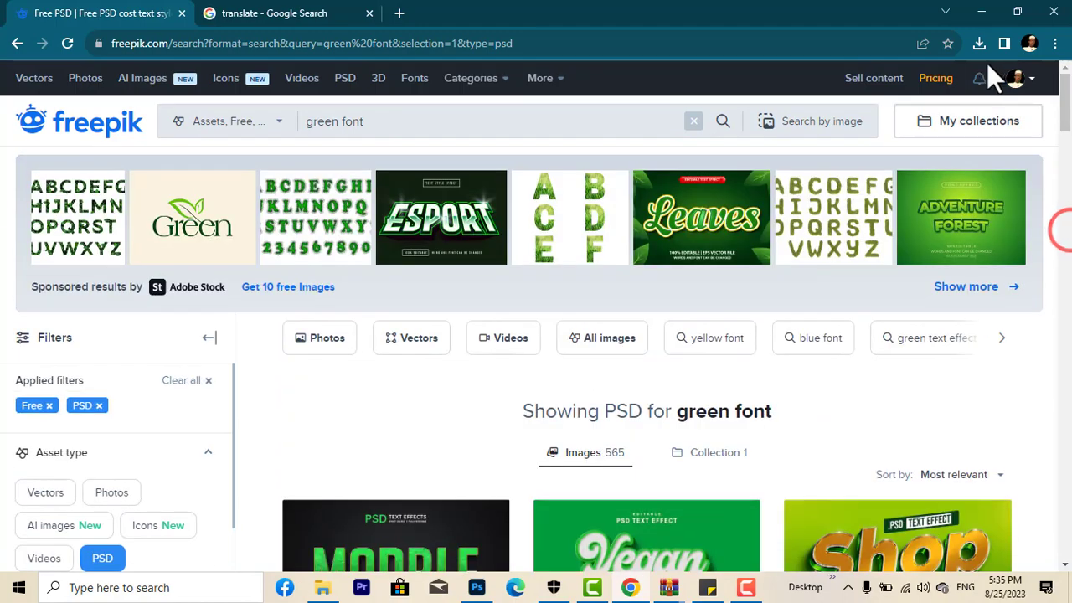
click(981, 43)
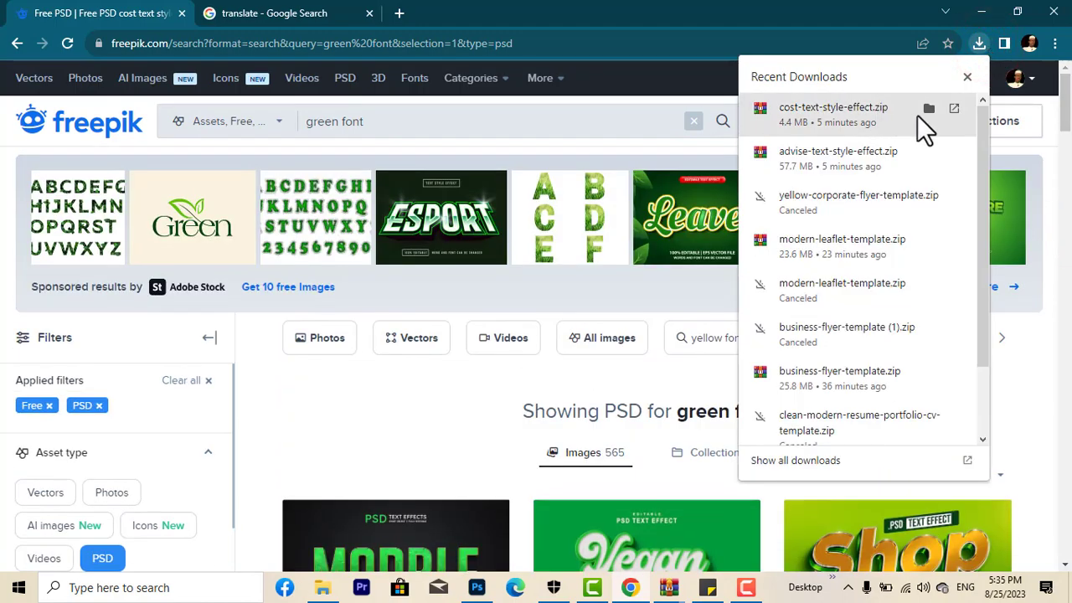
click(929, 109)
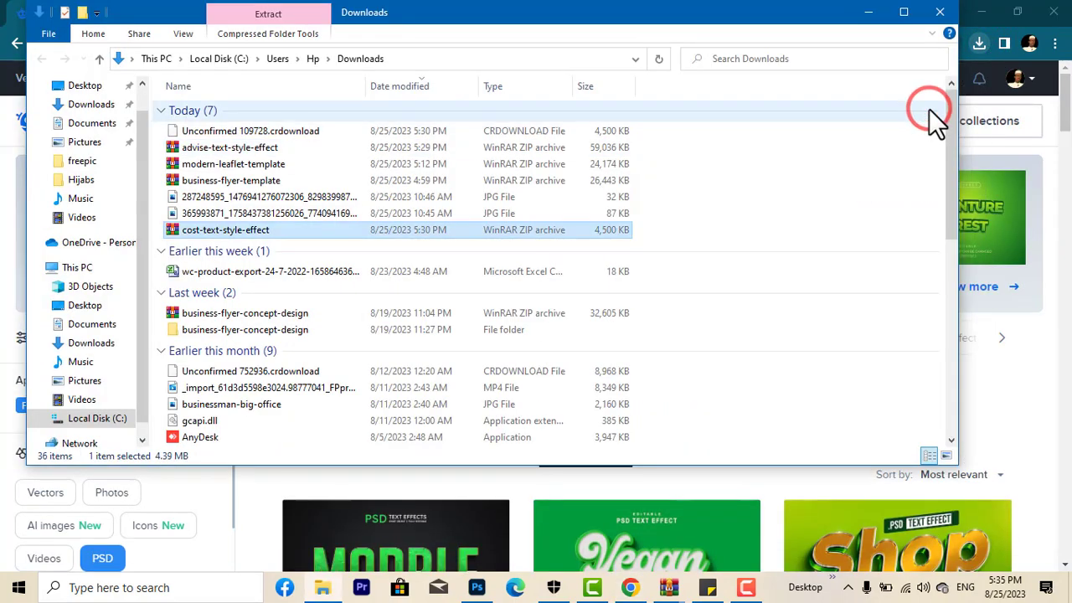
Open the PSD file inside cost-text-style-effect.zip in Photoshop, dismissing the WinRAR licence notice and minimizing the archive window.
click(300, 225)
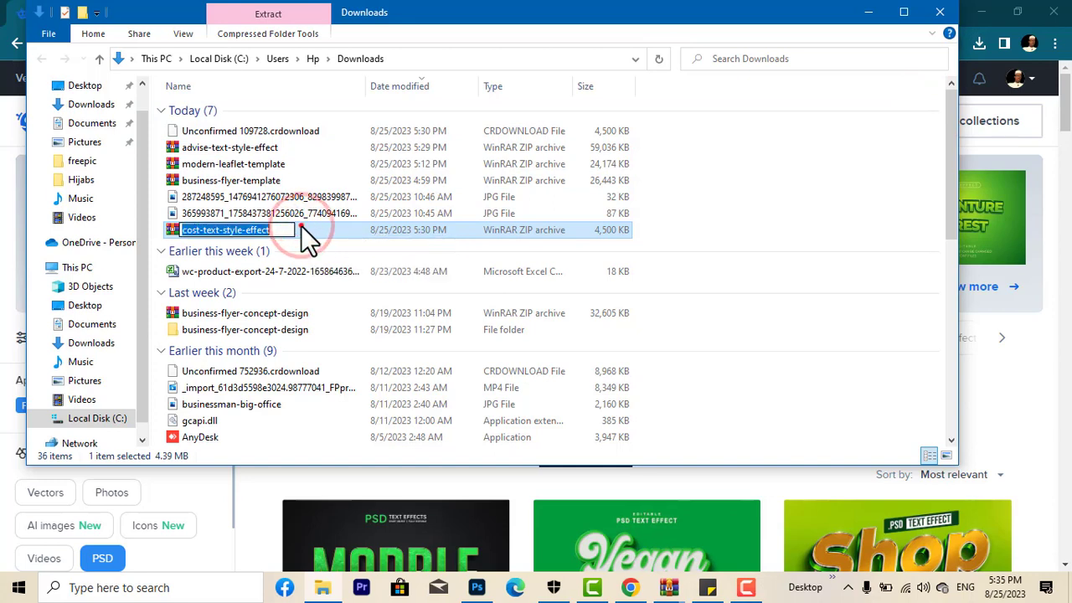
double_click(301, 225)
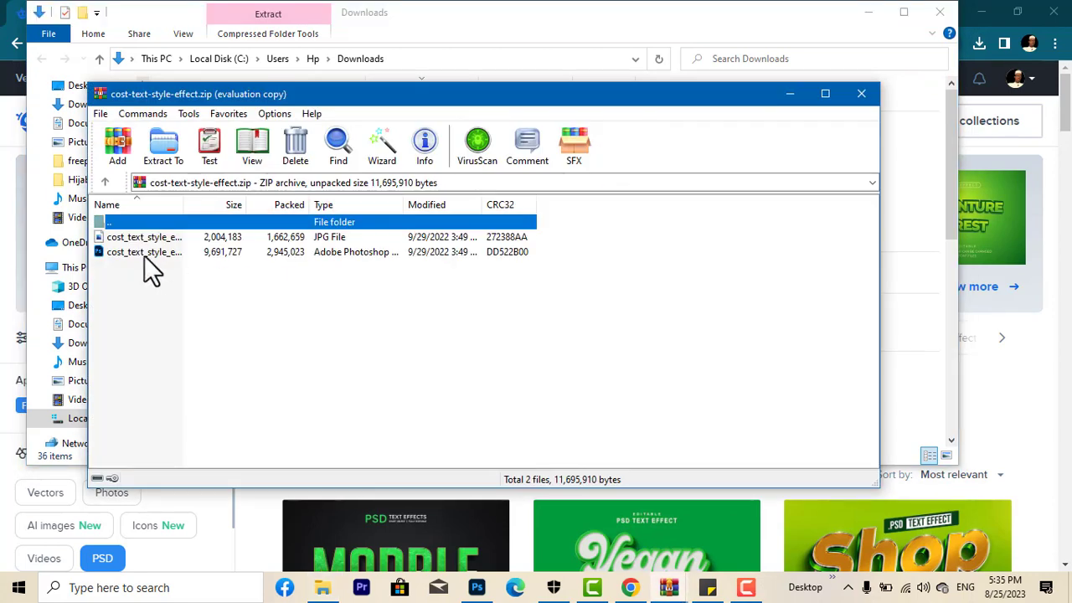
double_click(134, 255)
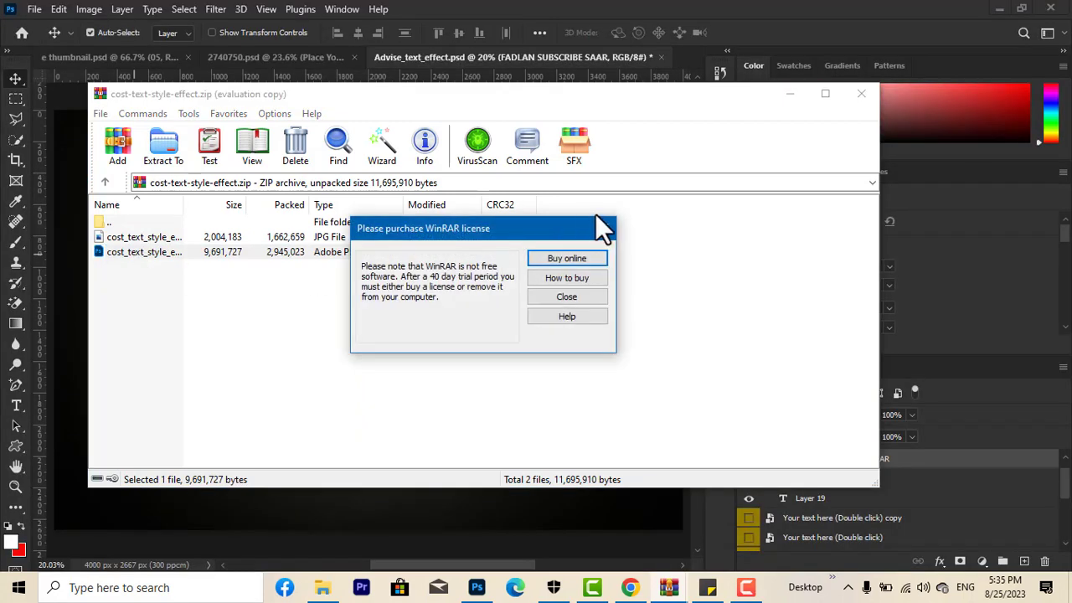
click(603, 234)
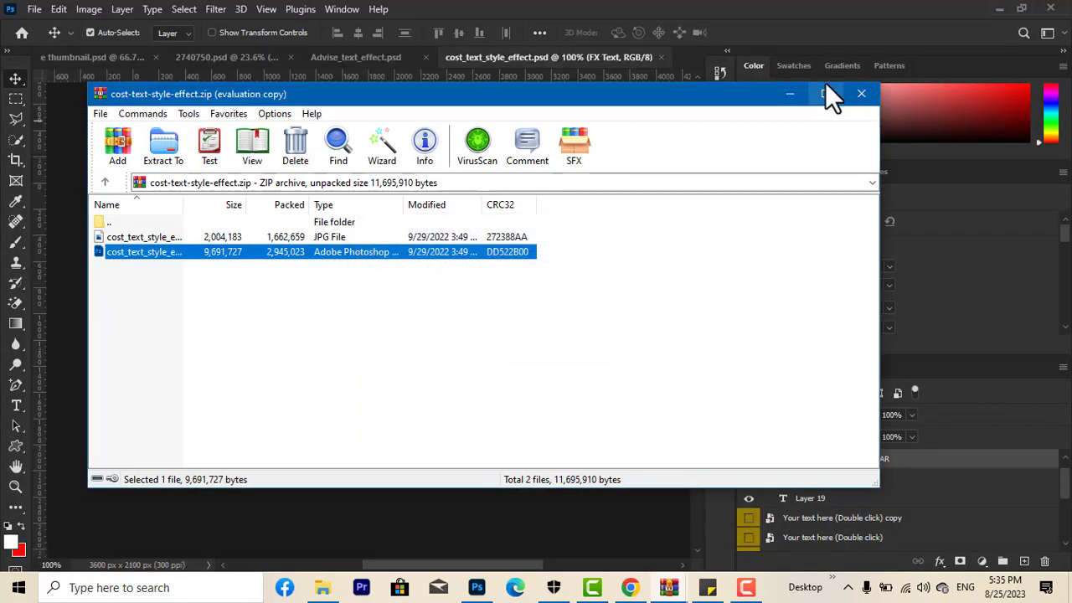
click(797, 89)
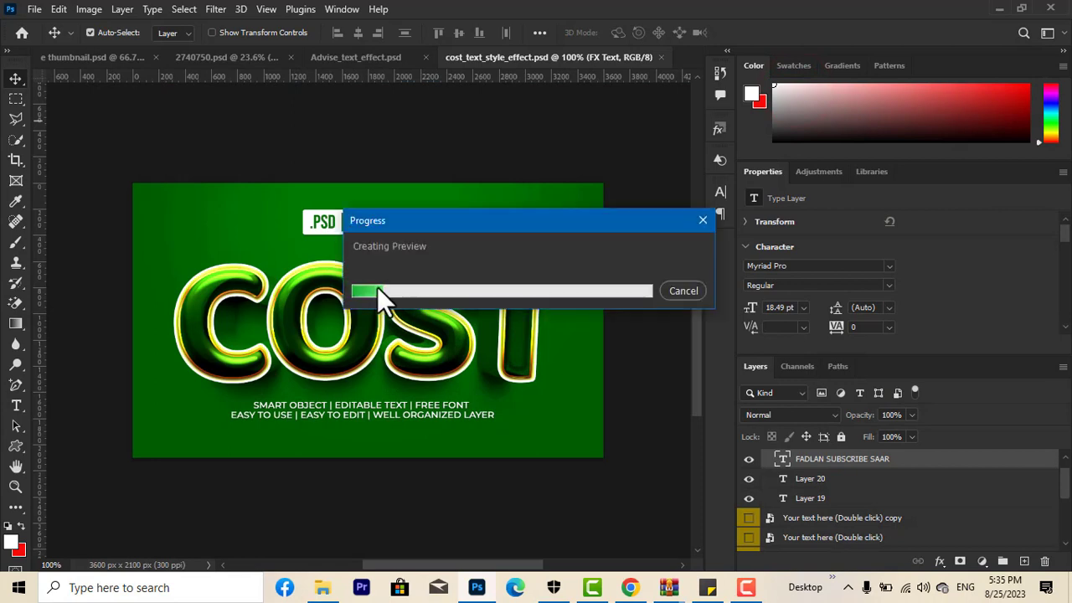
Open the "Main Text copy 8" smart object and replace the missing font of its COST text with the default font.
click(447, 334)
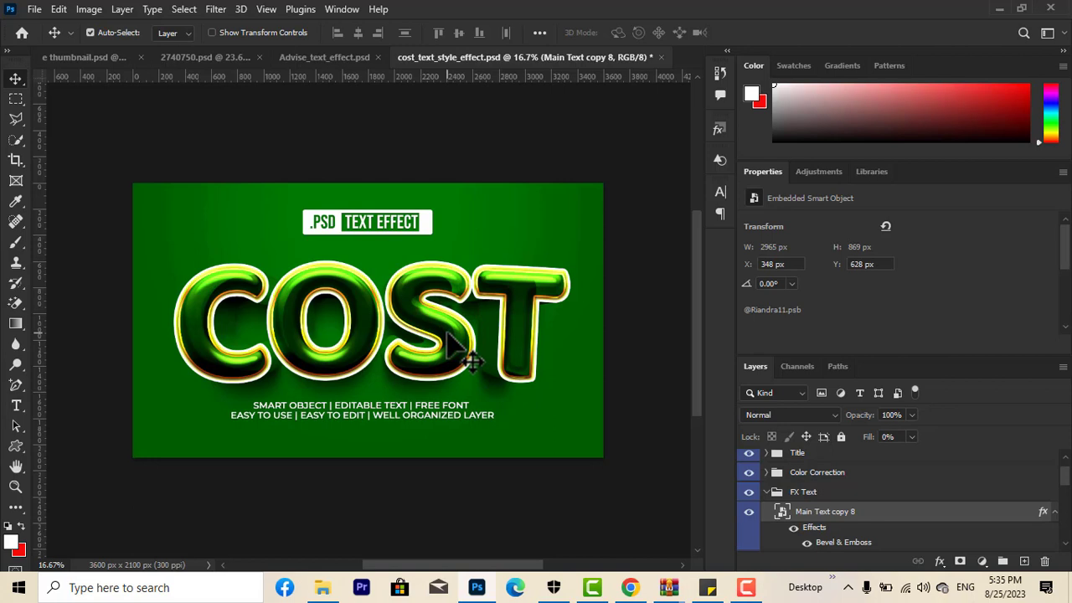
double_click(783, 512)
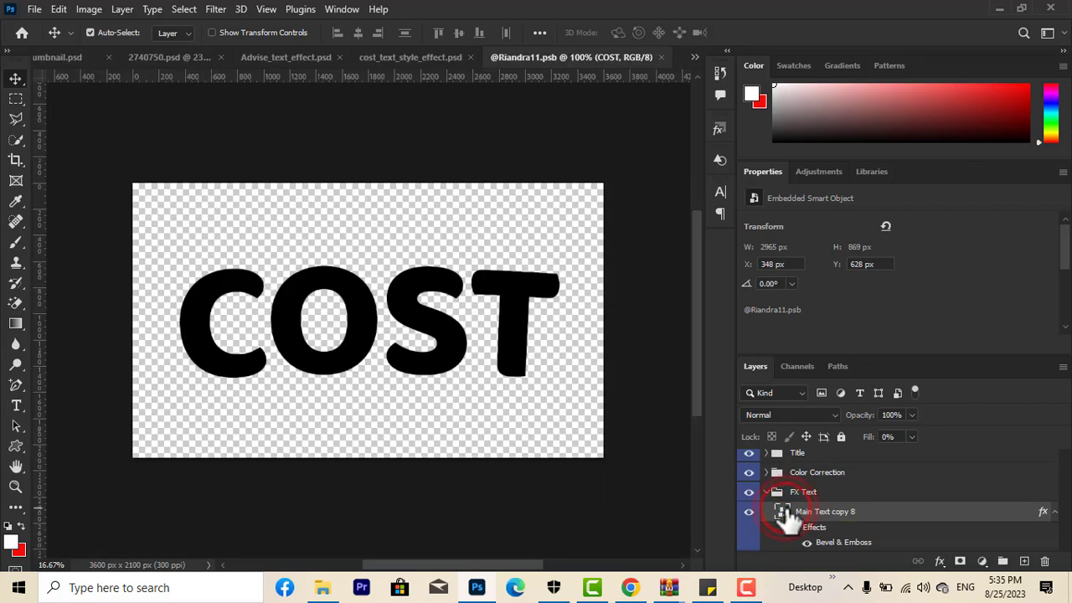
click(453, 307)
click(453, 308)
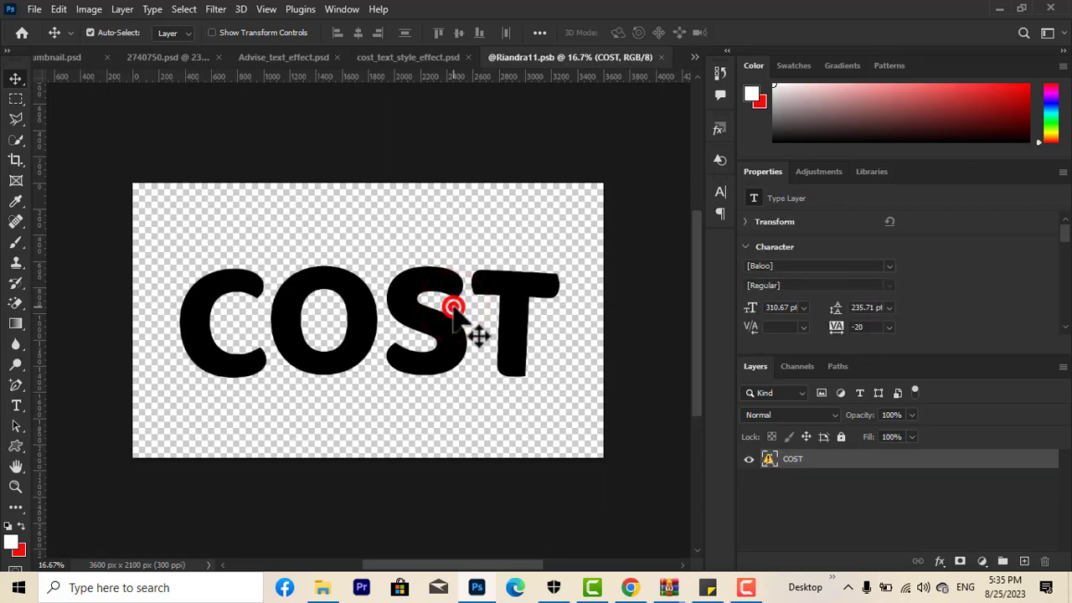
click(652, 289)
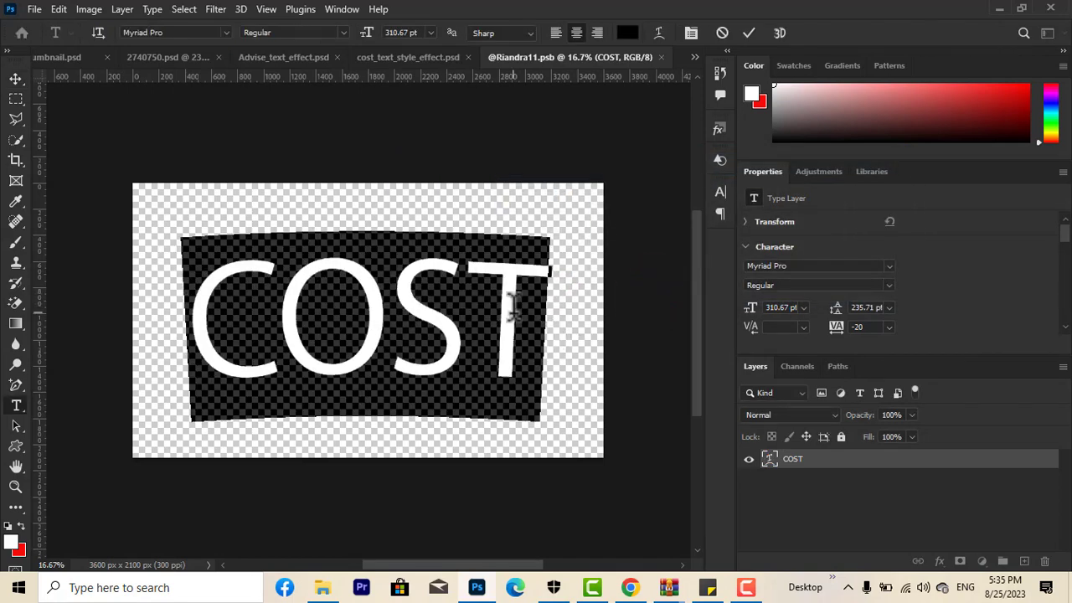
Replace the COST text with "SOMALIA" and set its font to Bernard MT Condensed.
text(SOMA)
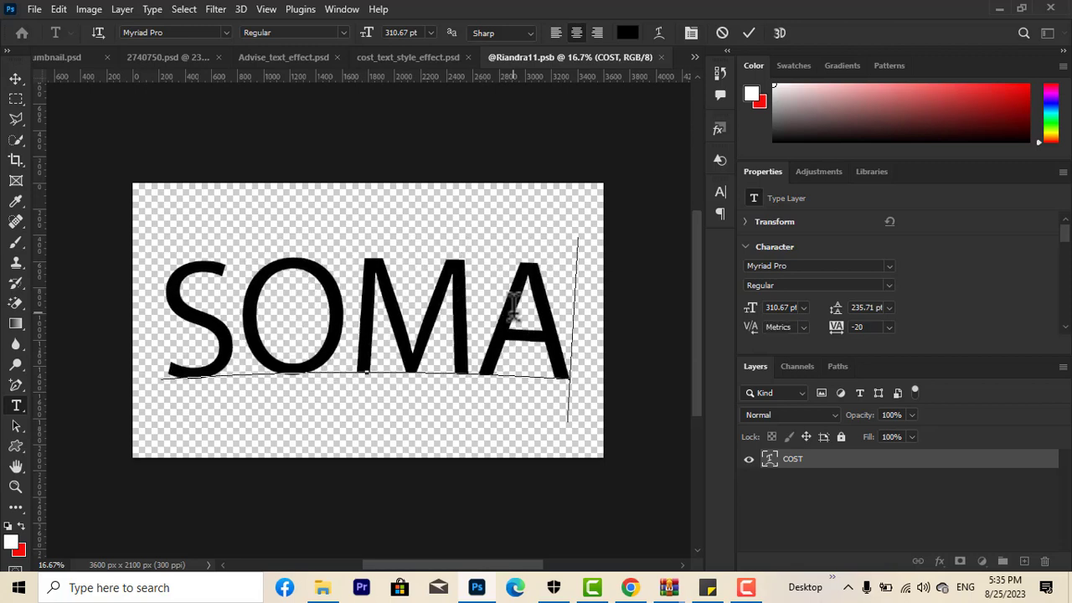
text(LIA)
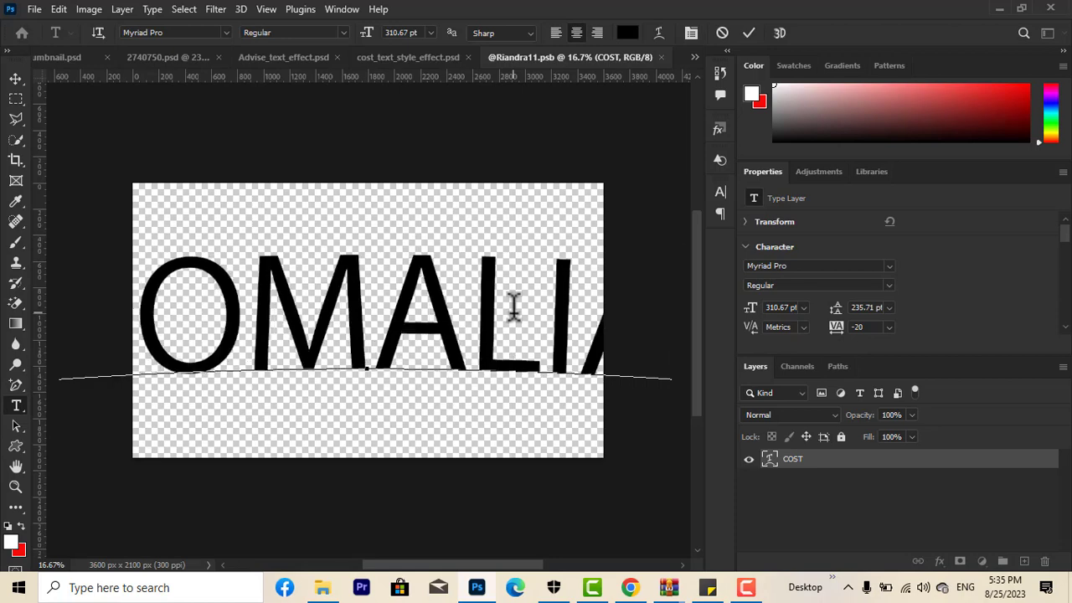
key(ctrl+a)
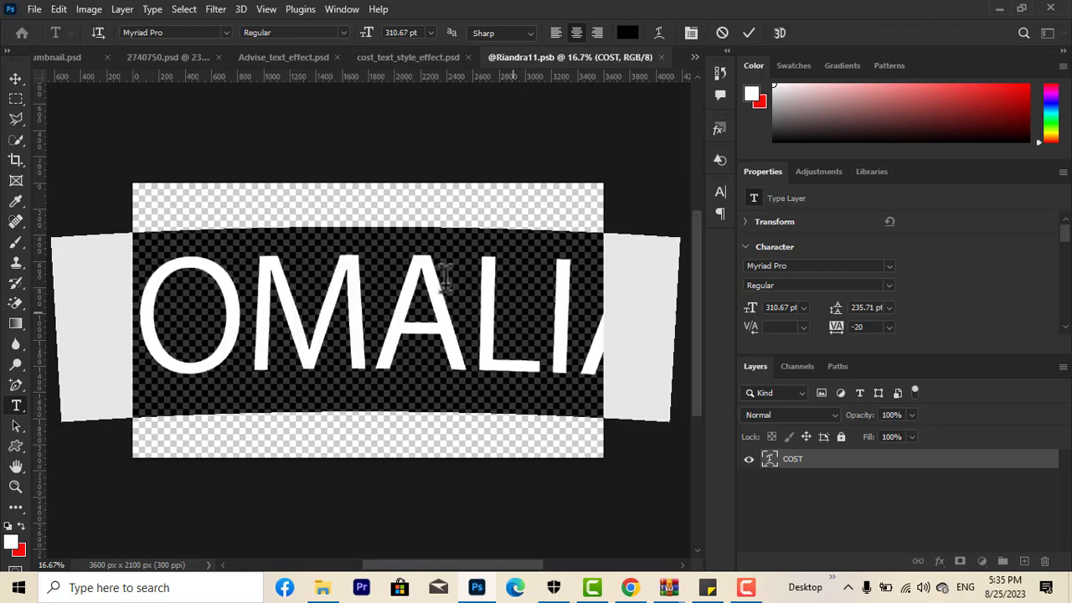
click(225, 32)
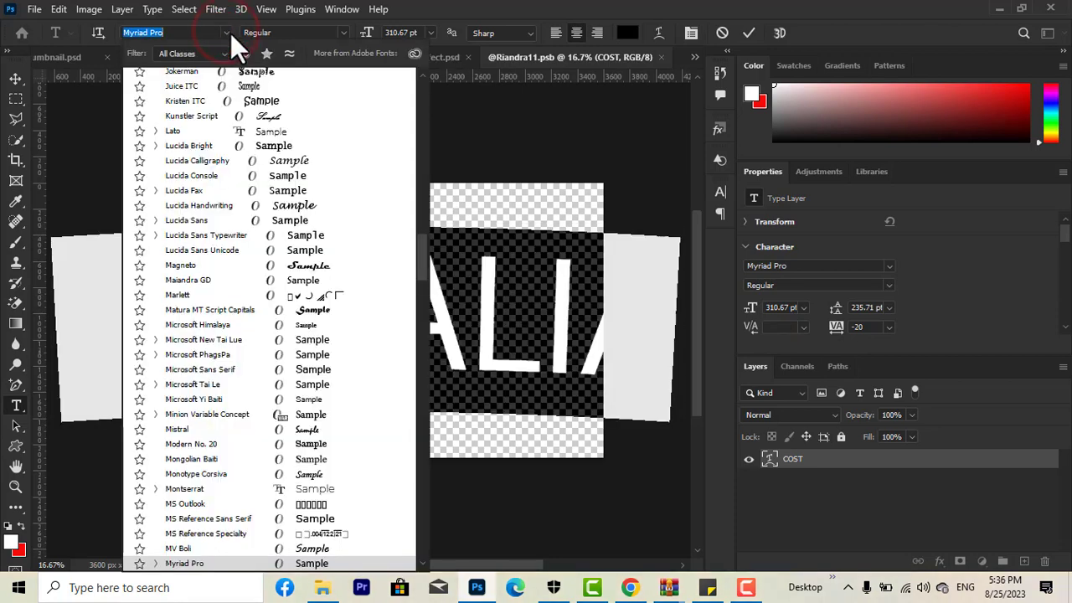
drag(418, 262, 411, 64)
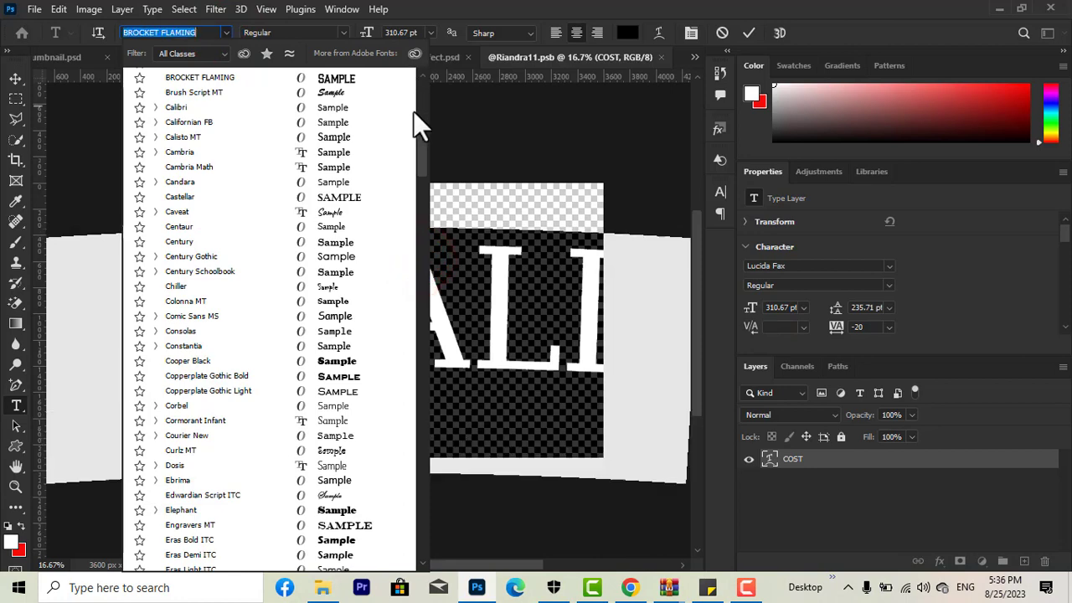
drag(420, 154, 424, 64)
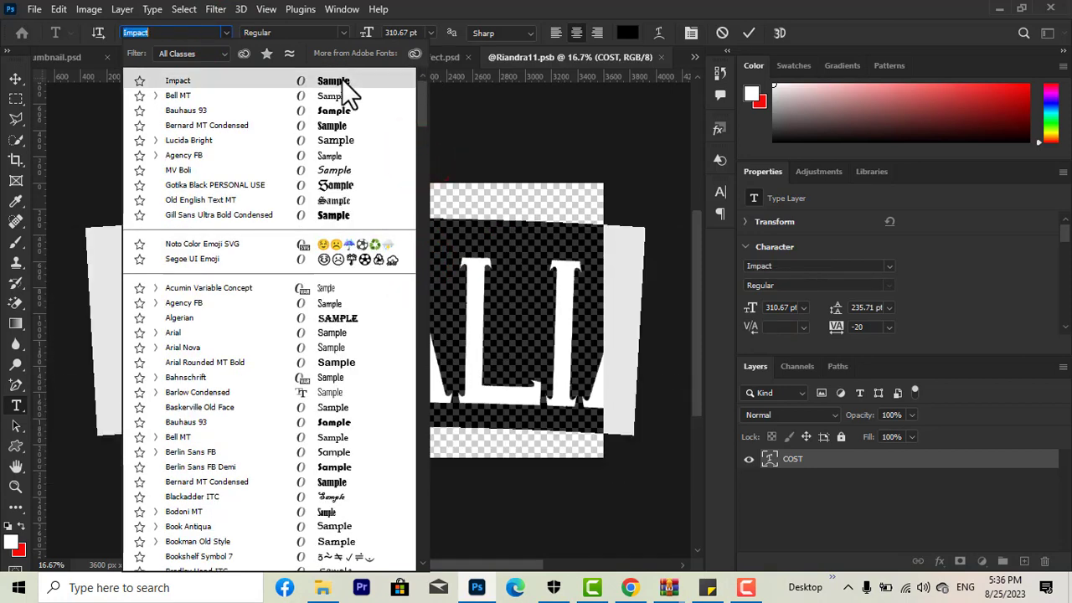
click(330, 125)
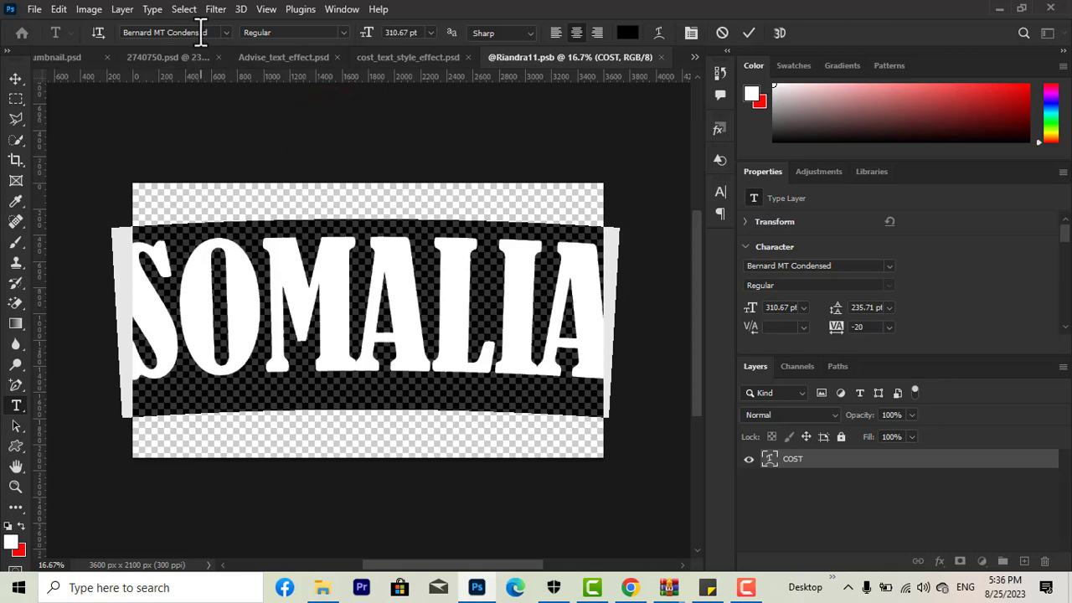
Reduce the SOMALIA text to about 254 pt, move it within the canvas margins, and close the smart object with its changes saved.
drag(371, 38, 354, 38)
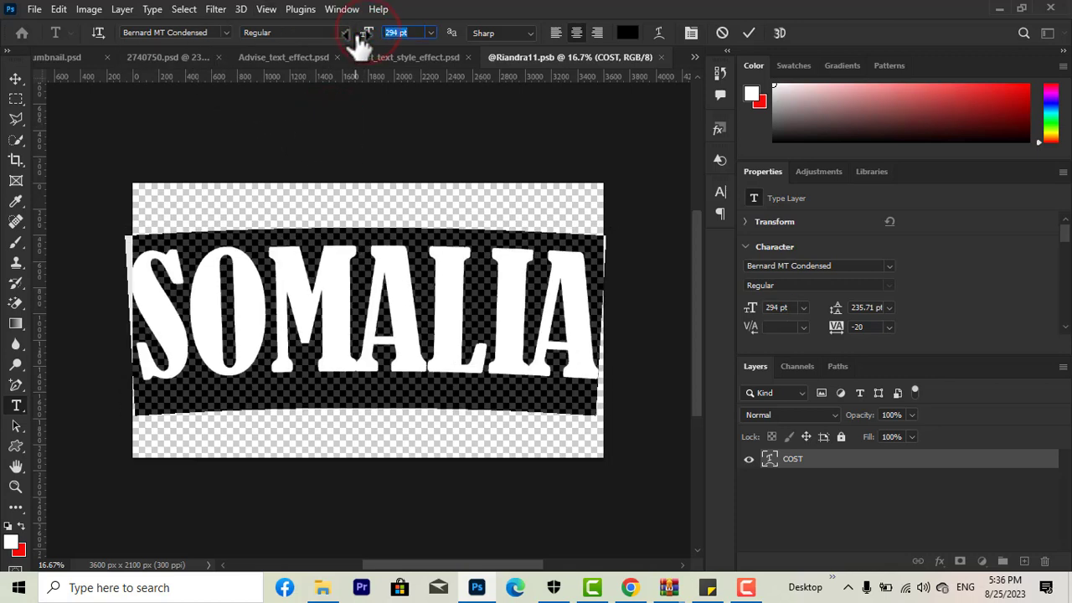
click(14, 78)
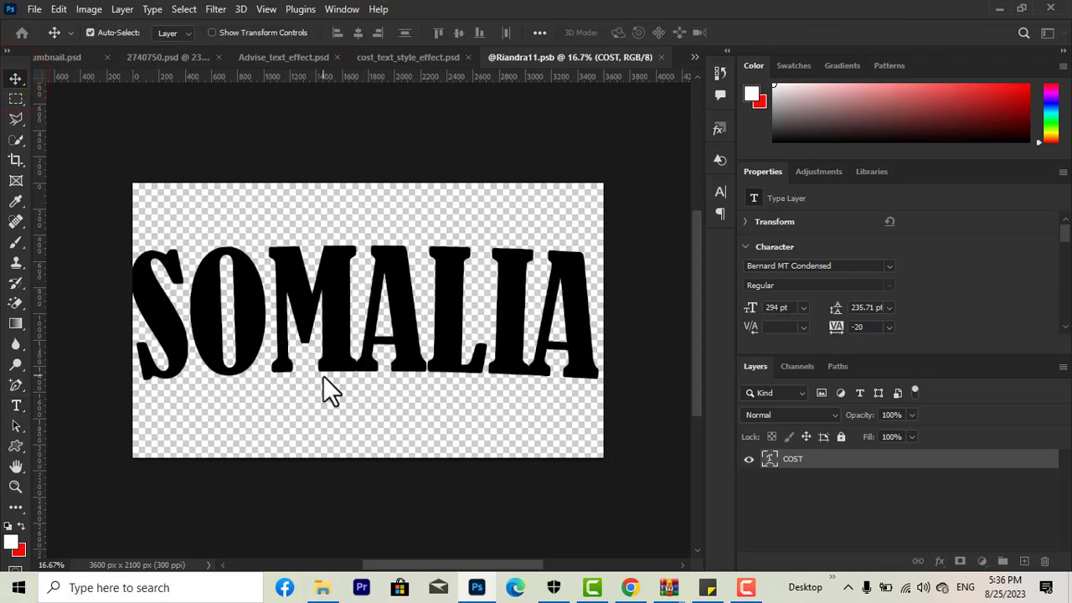
key(ctrl+t)
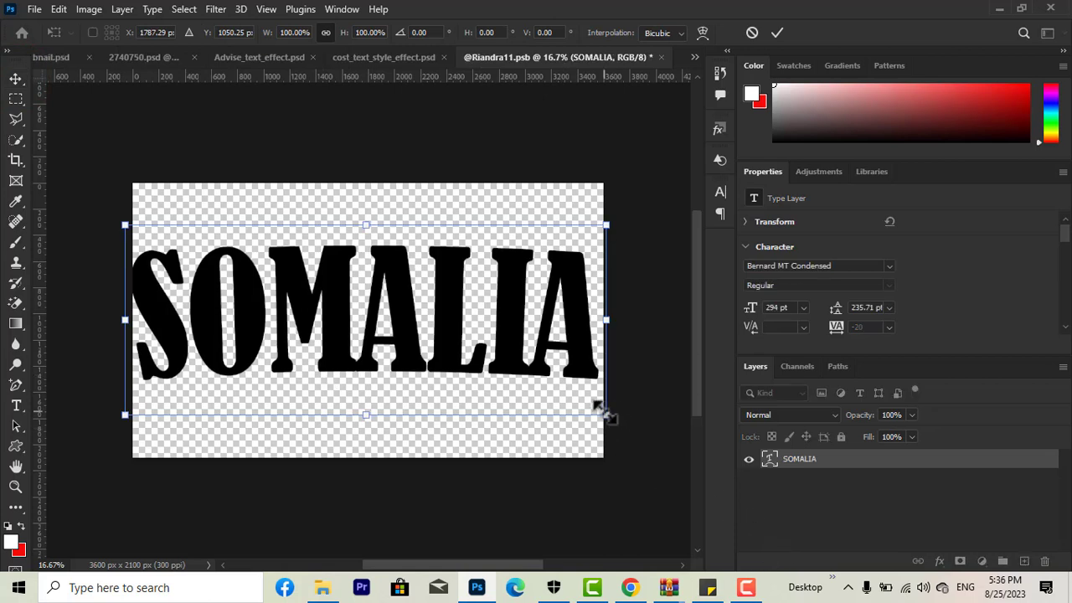
drag(605, 414, 558, 377)
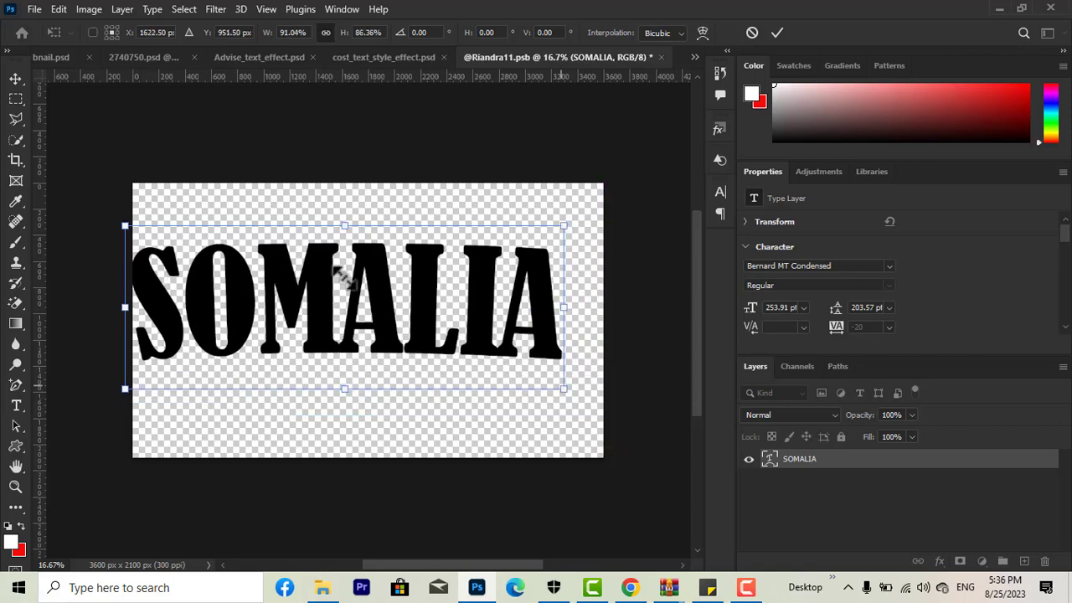
click(19, 78)
drag(289, 310, 319, 330)
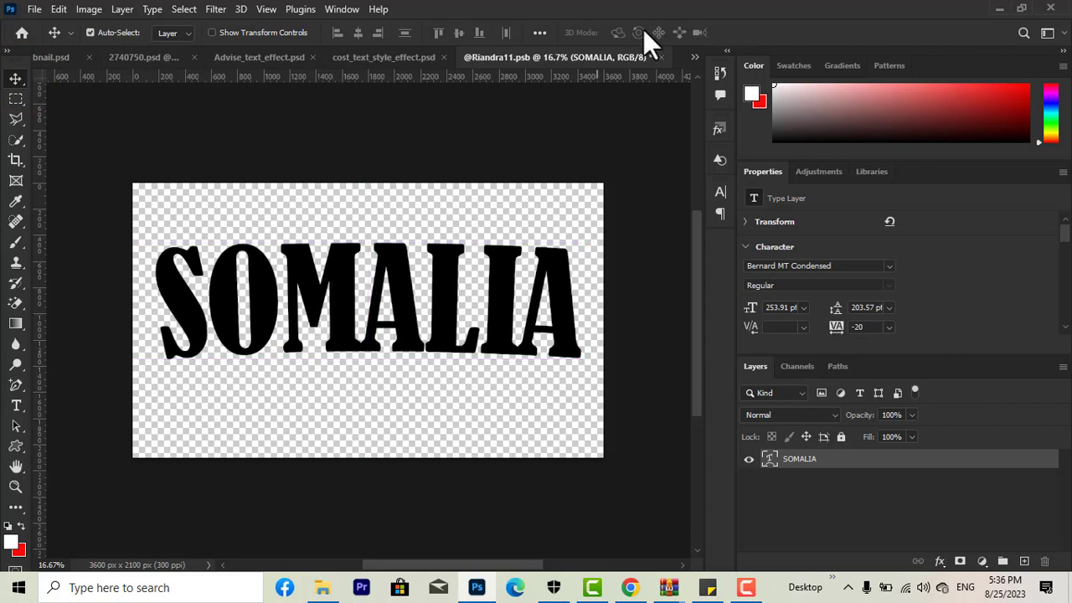
click(661, 57)
click(476, 229)
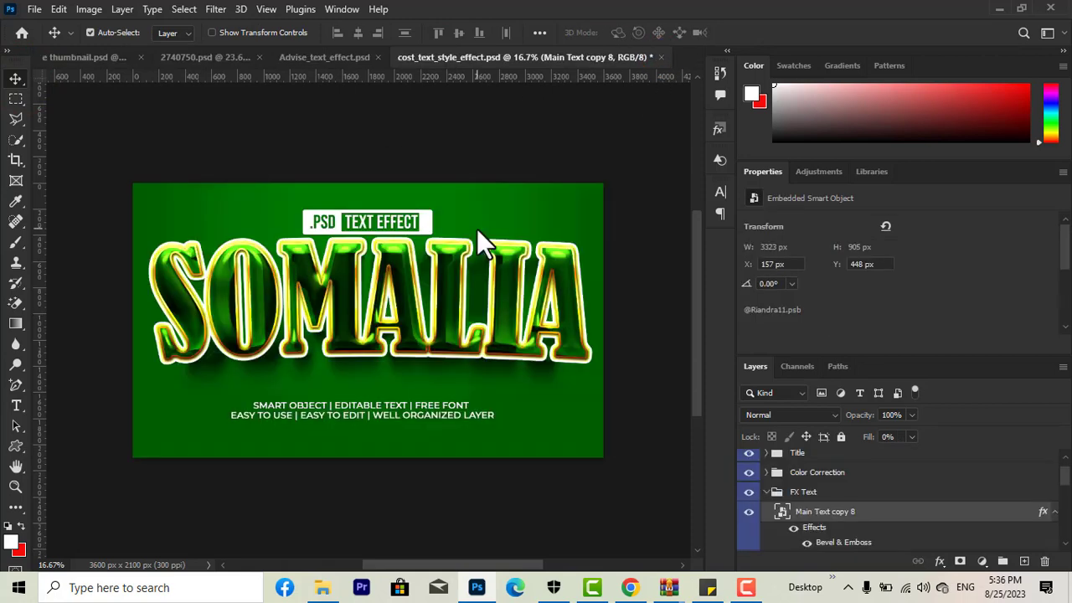
Check the green Color Fill 1 background layer by hiding it and showing it again.
click(563, 430)
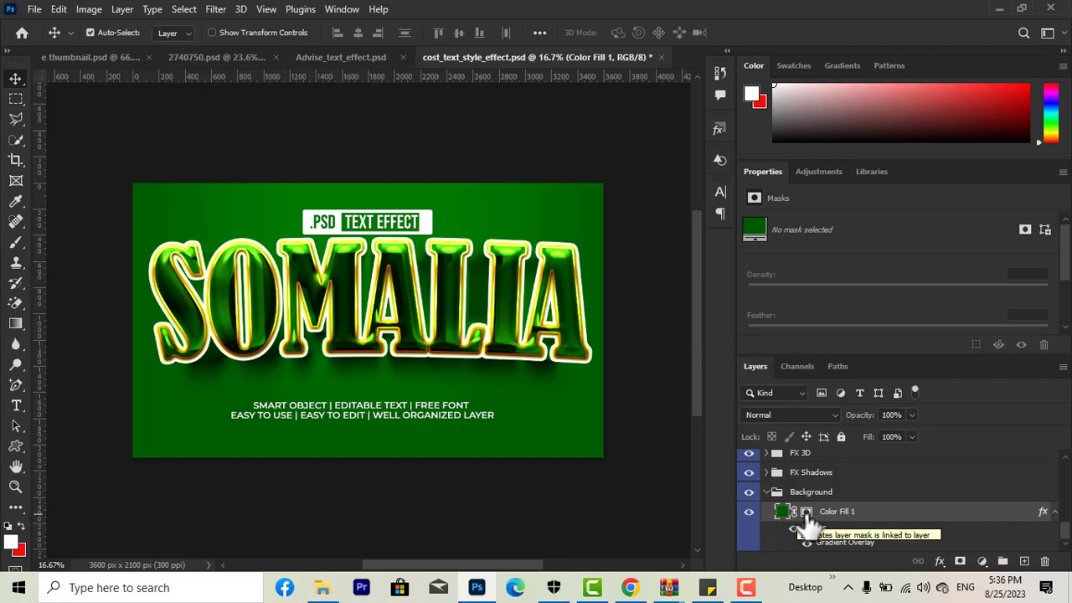
click(749, 511)
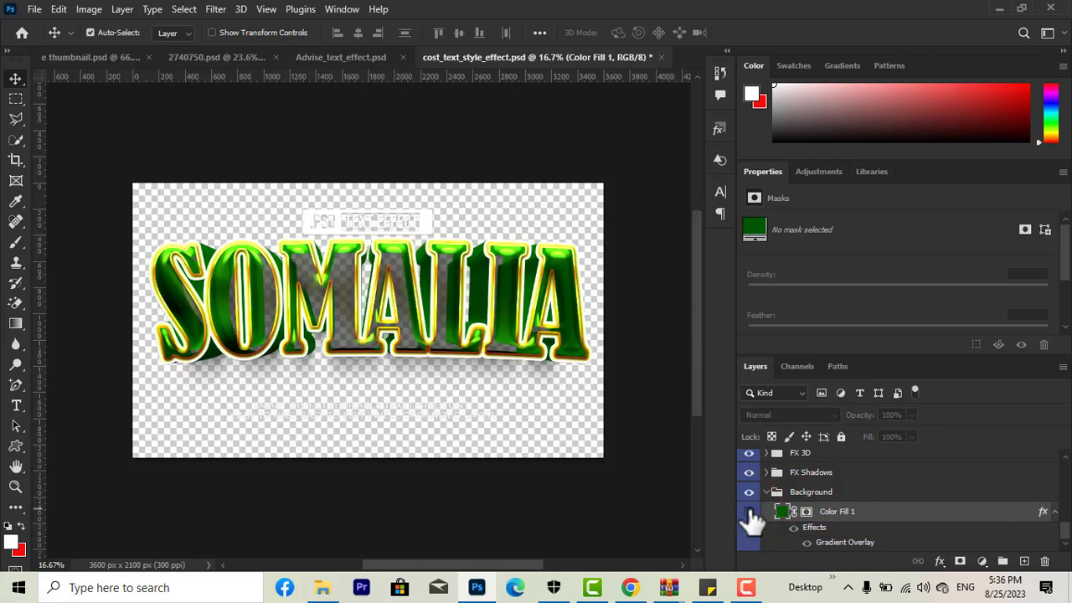
click(748, 512)
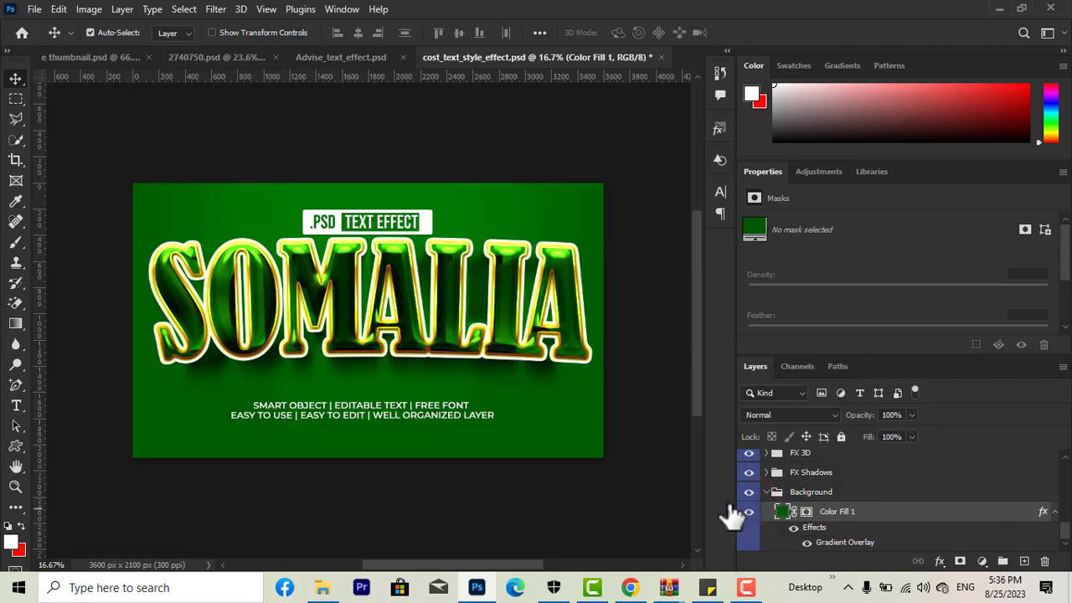
Hide the PSD TEXT EFFECT label above SOMALIA and the two-line "SMART OBJECT | EDITABLE TEXT" caption below it.
click(382, 219)
drag(382, 218, 372, 220)
click(372, 219)
click(394, 221)
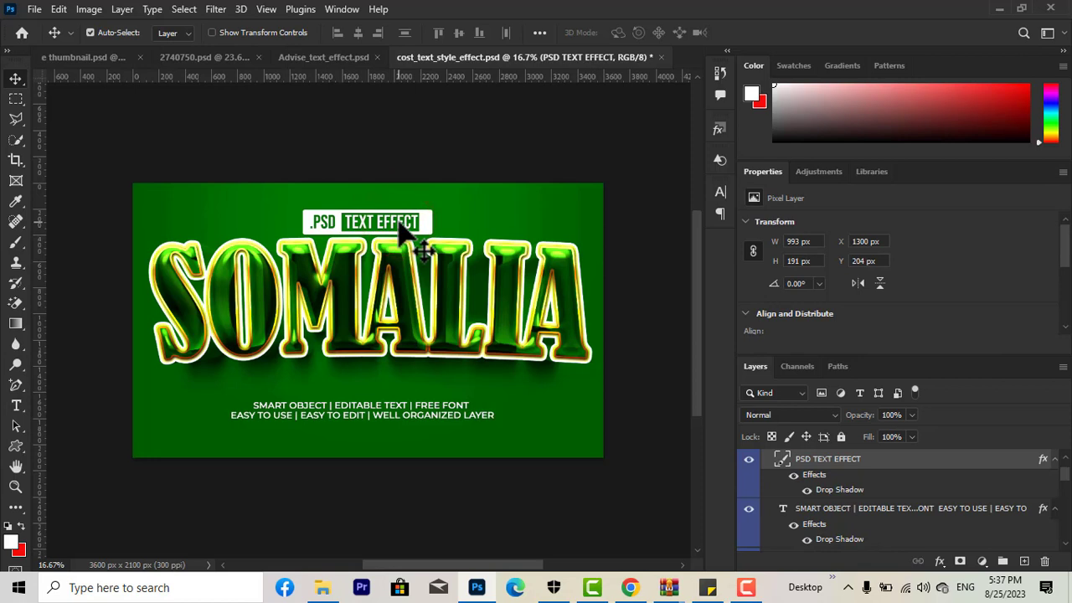
click(391, 218)
click(751, 460)
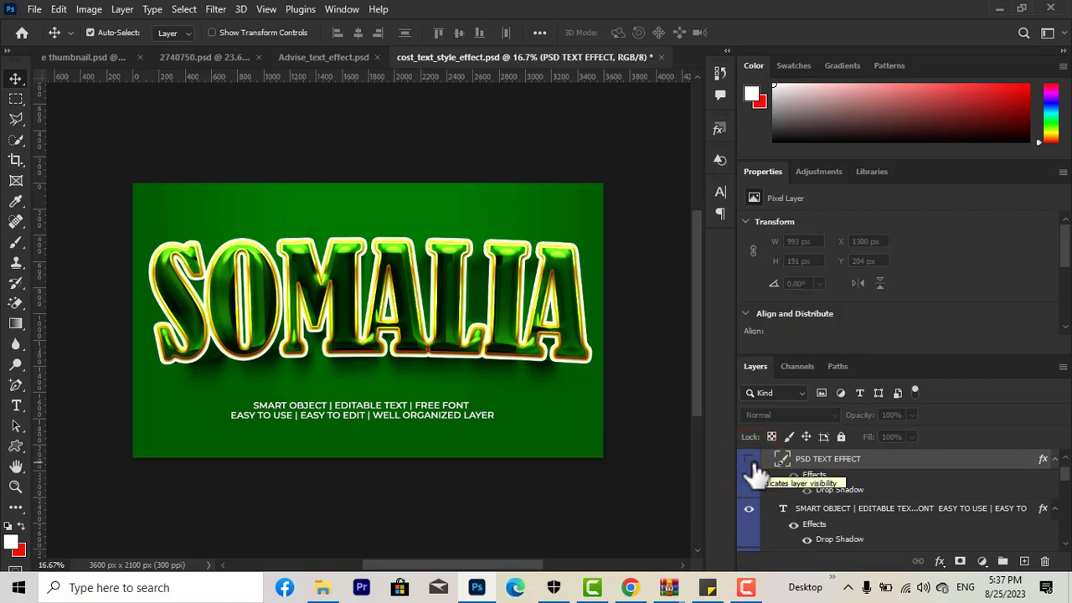
click(394, 415)
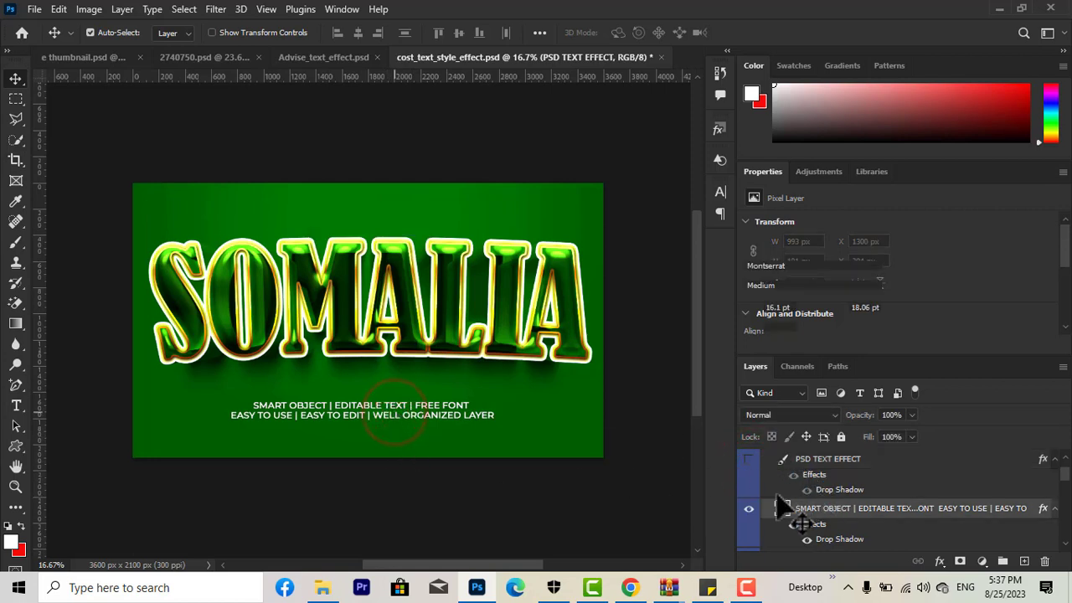
click(750, 510)
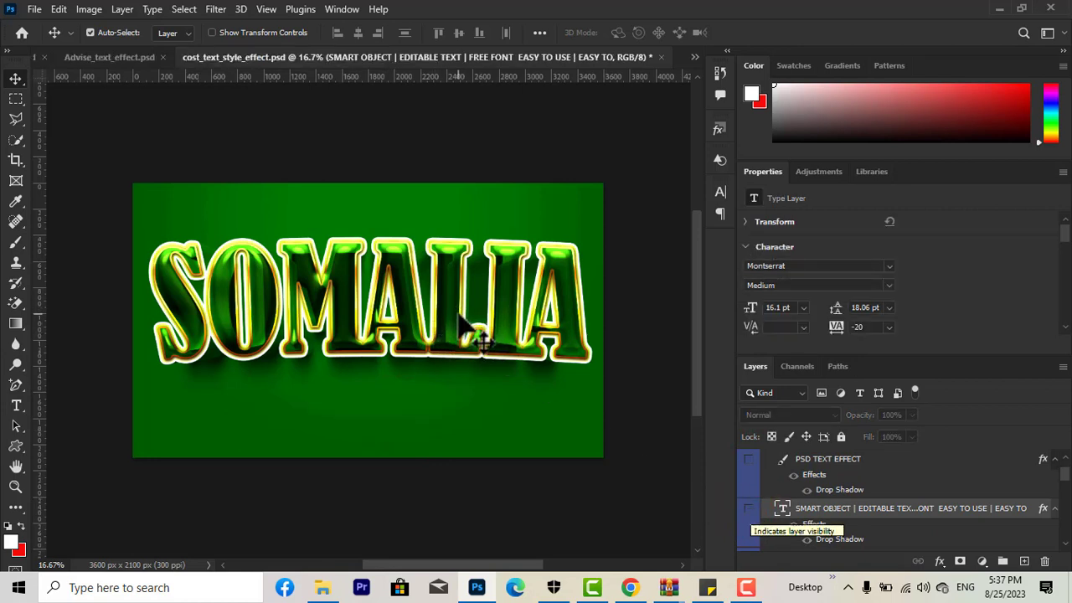
click(594, 434)
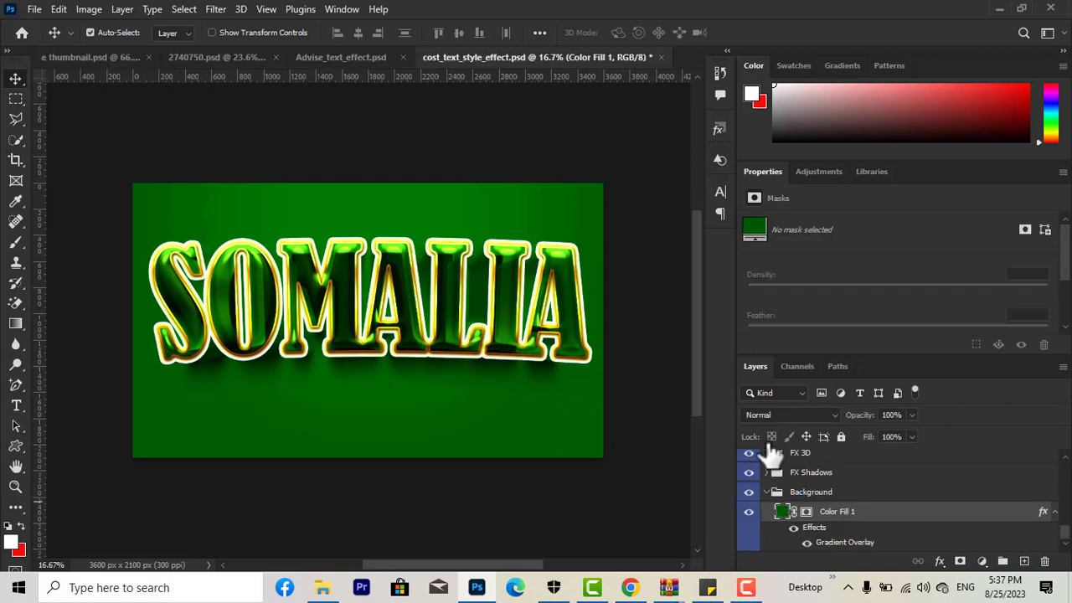
click(751, 234)
click(804, 513)
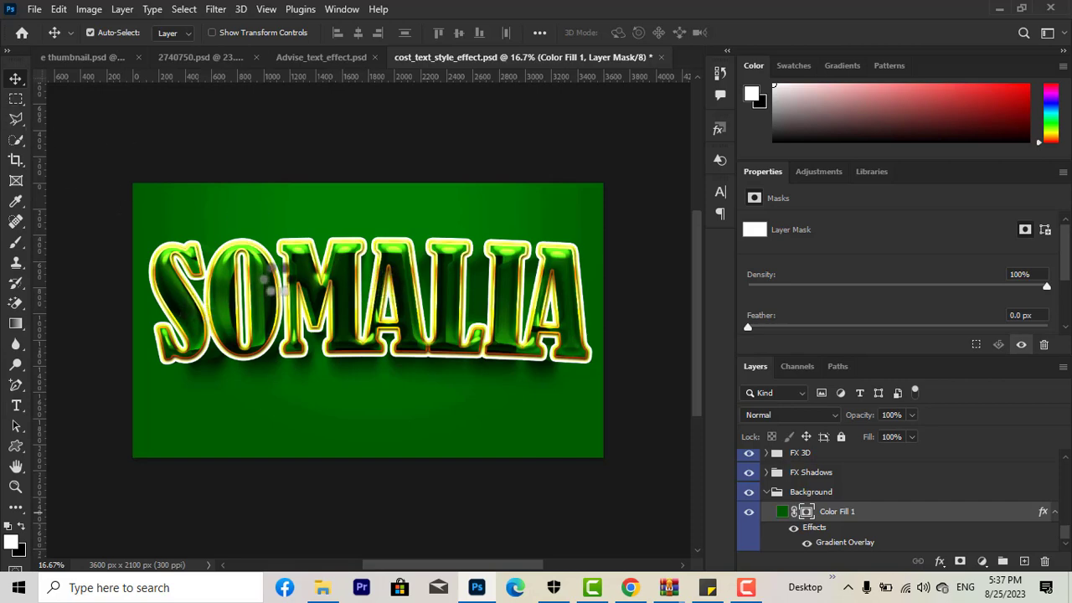
key(alt+ctrl+r)
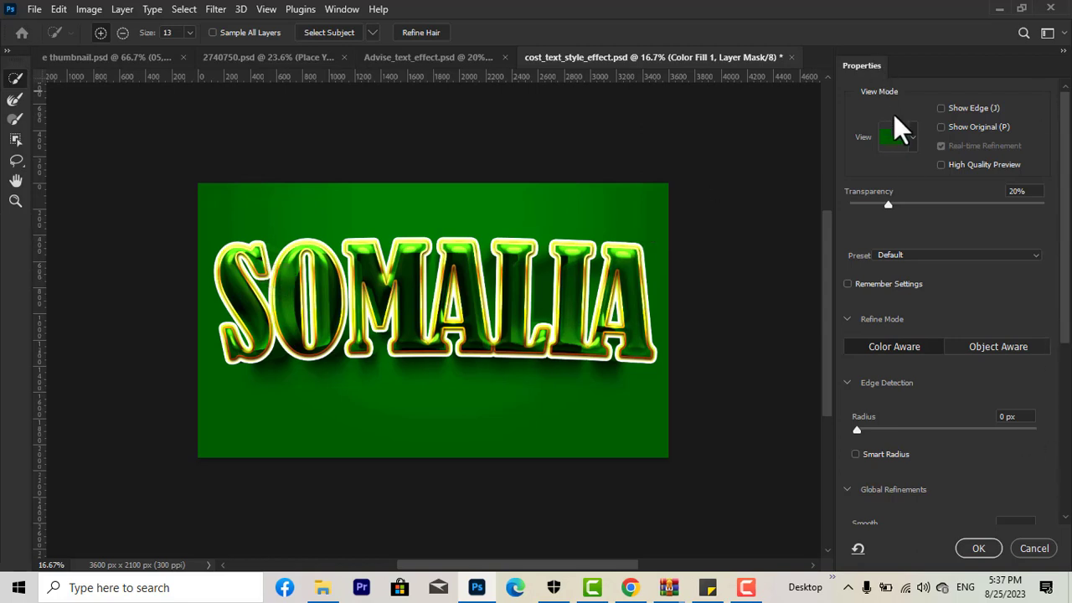
click(912, 134)
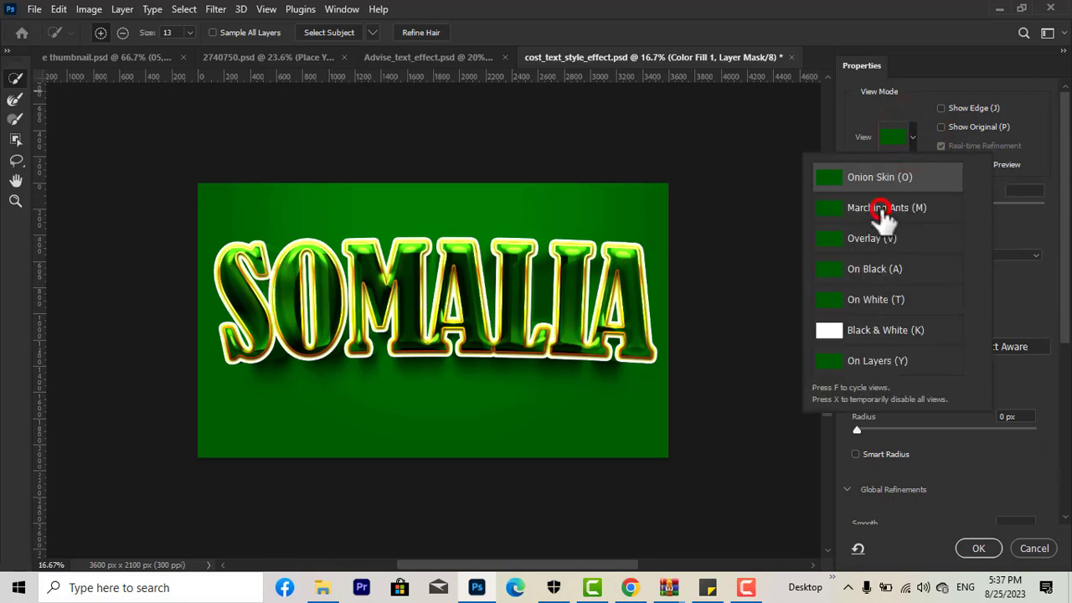
click(886, 270)
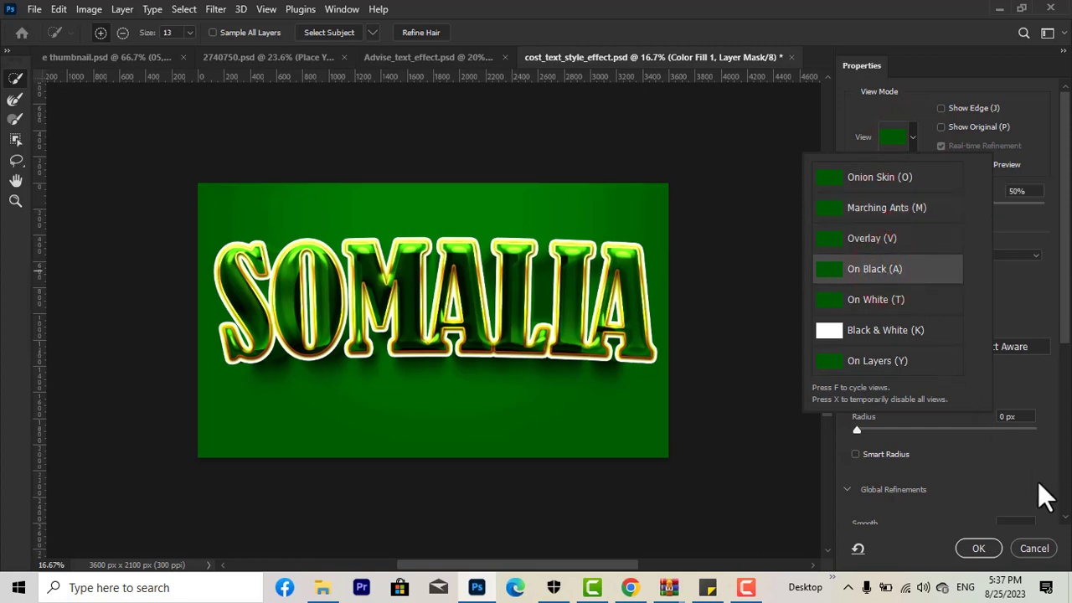
click(1035, 547)
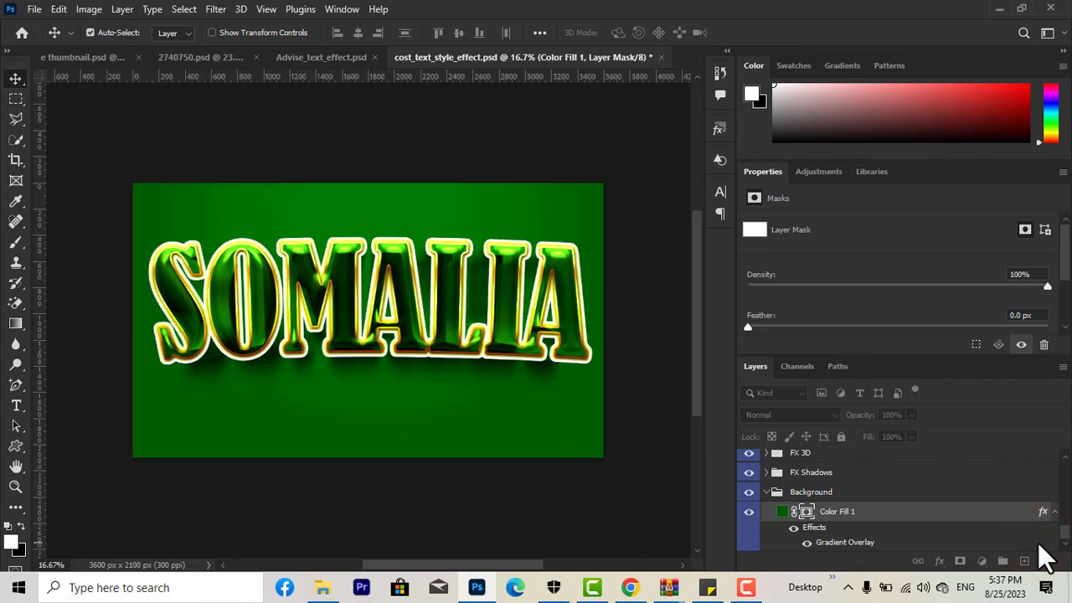
Compare the finished gold KABARO and green SOMALIA text effects by switching back and forth between their two documents.
drag(1067, 543, 1063, 463)
drag(1056, 505, 1069, 540)
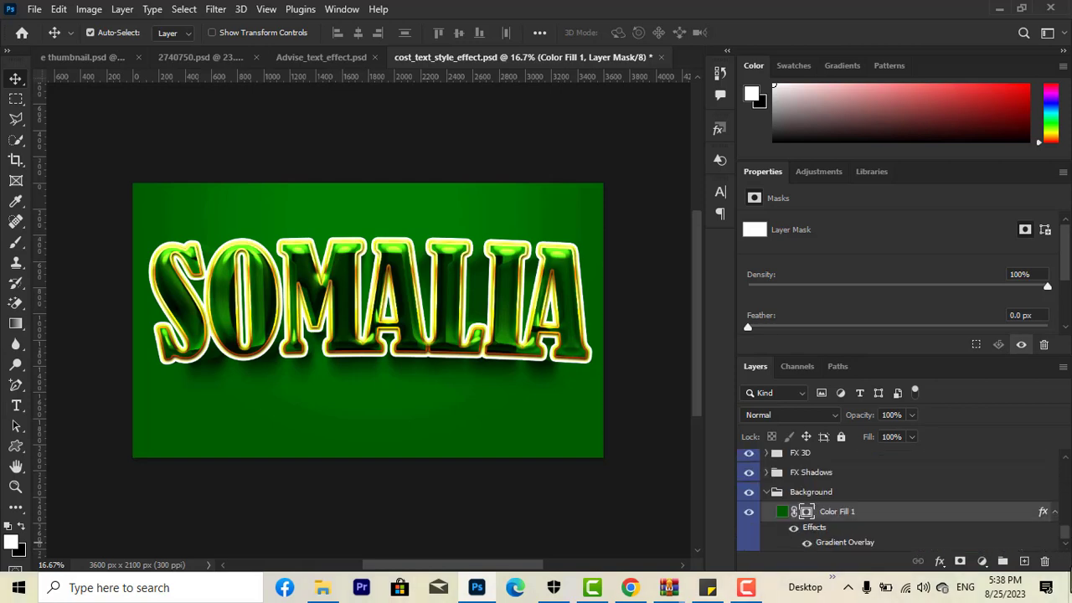
click(364, 62)
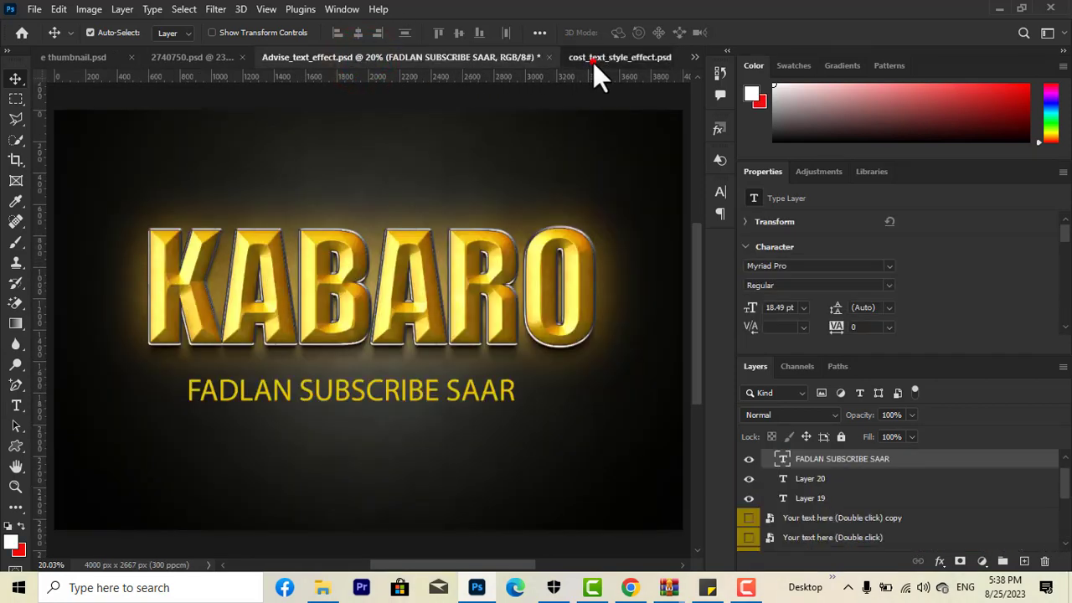
click(593, 62)
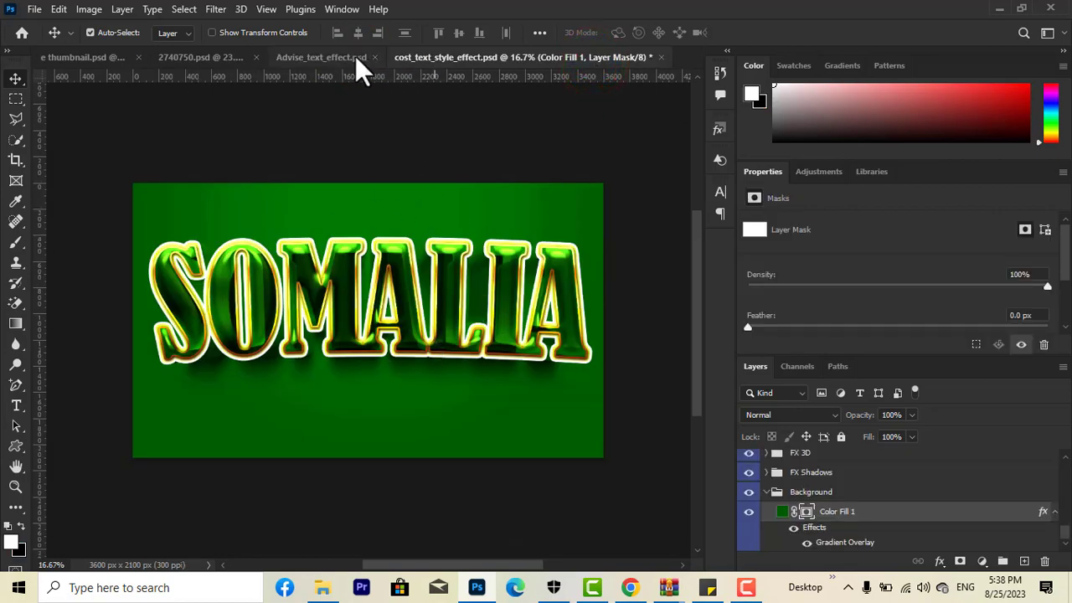
click(359, 60)
click(591, 62)
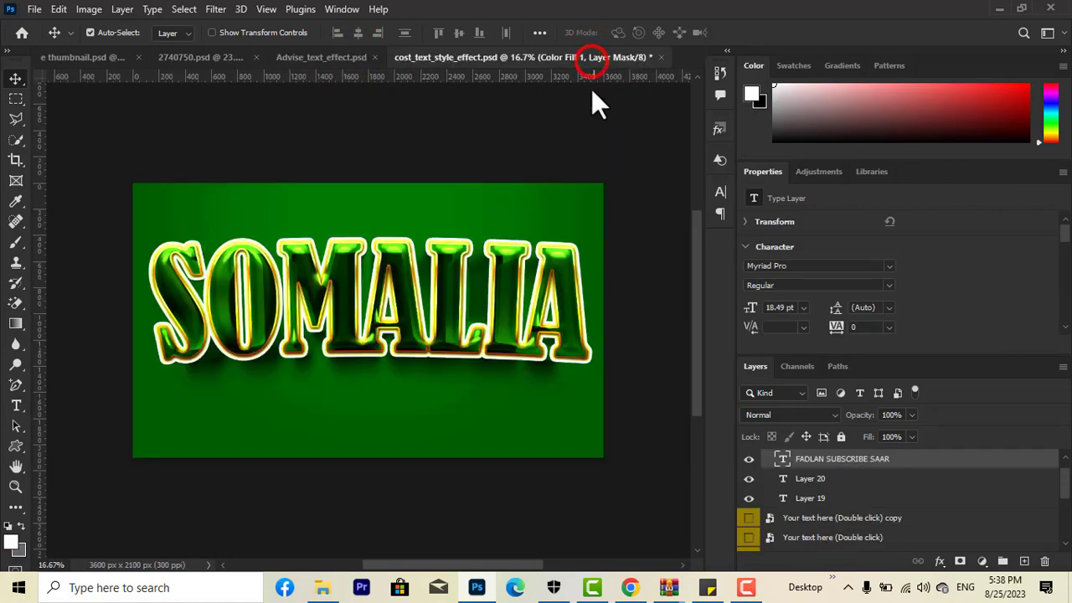